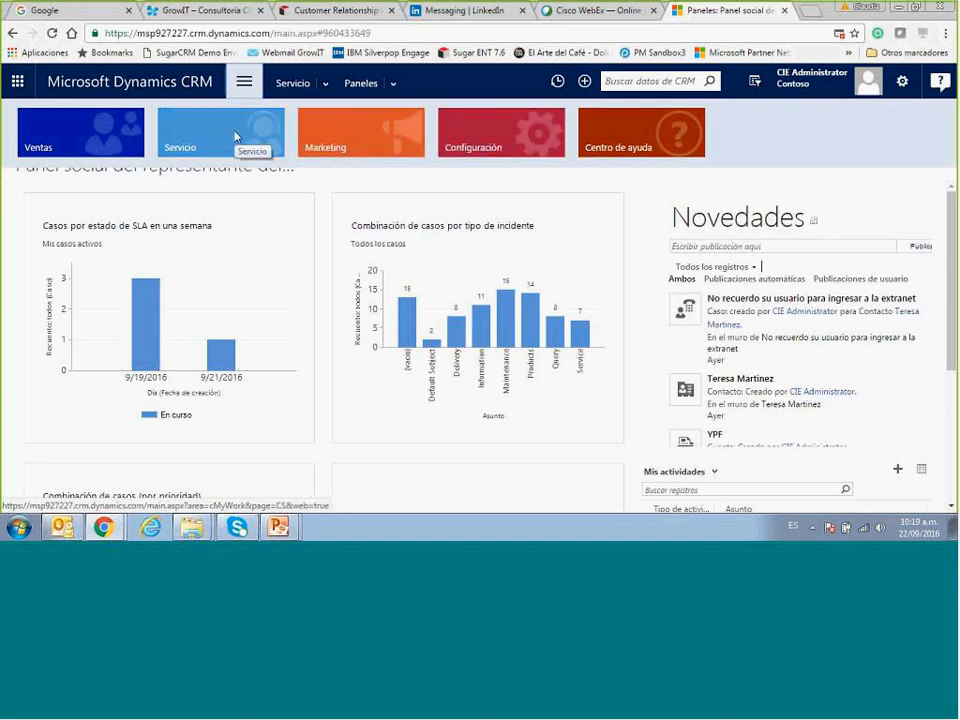
# Open Configuración, go to Administración de servicios and dismiss the error report without sending.
pyautogui.click(473, 147)
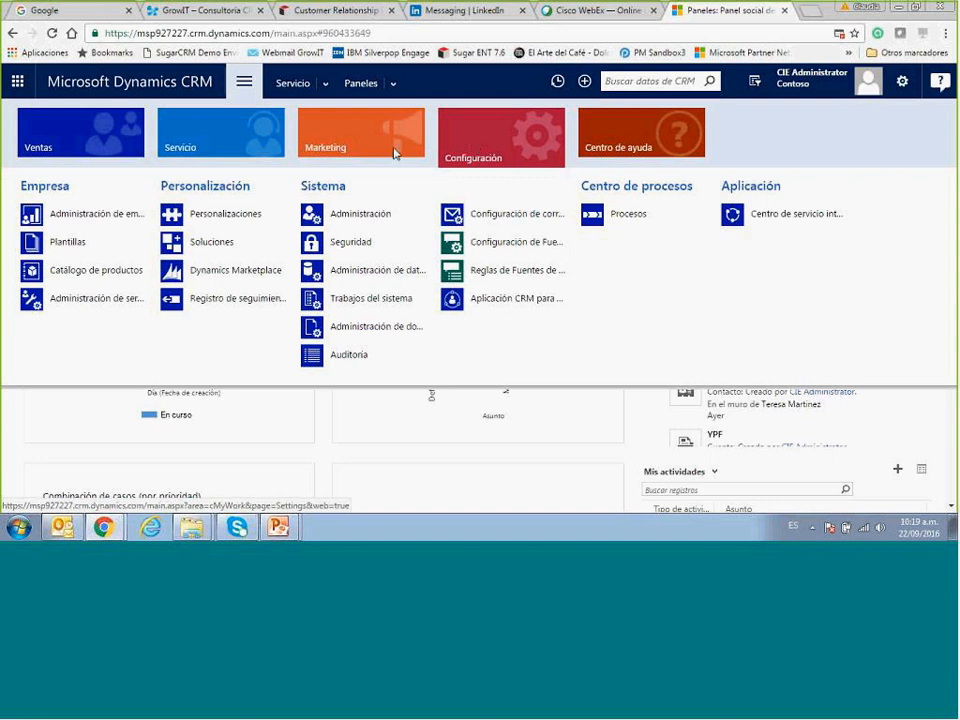
pyautogui.click(83, 300)
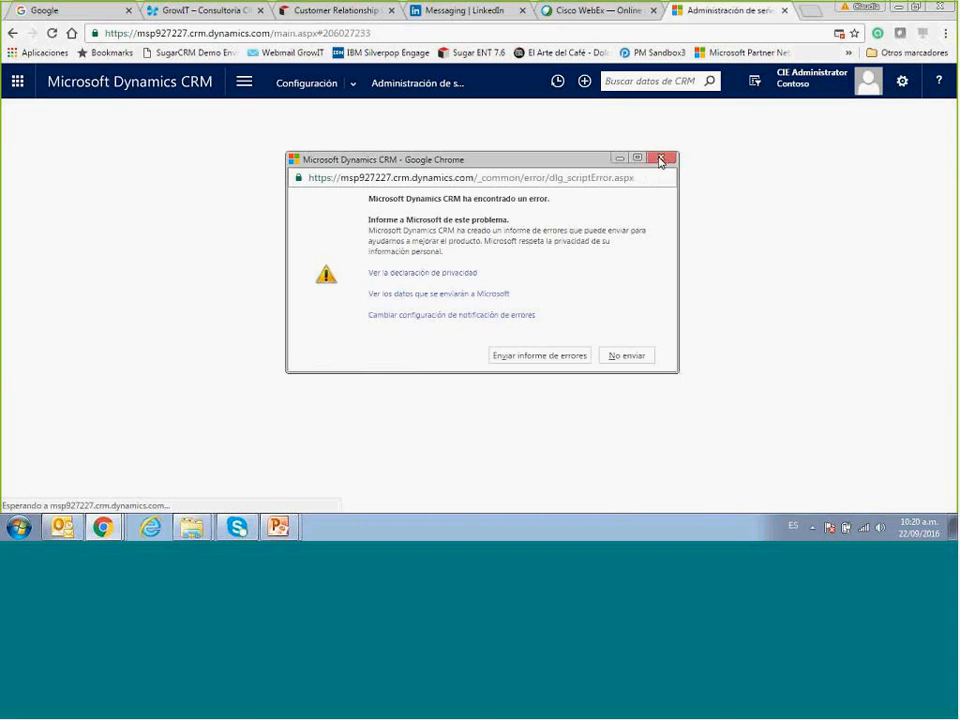
pyautogui.click(660, 161)
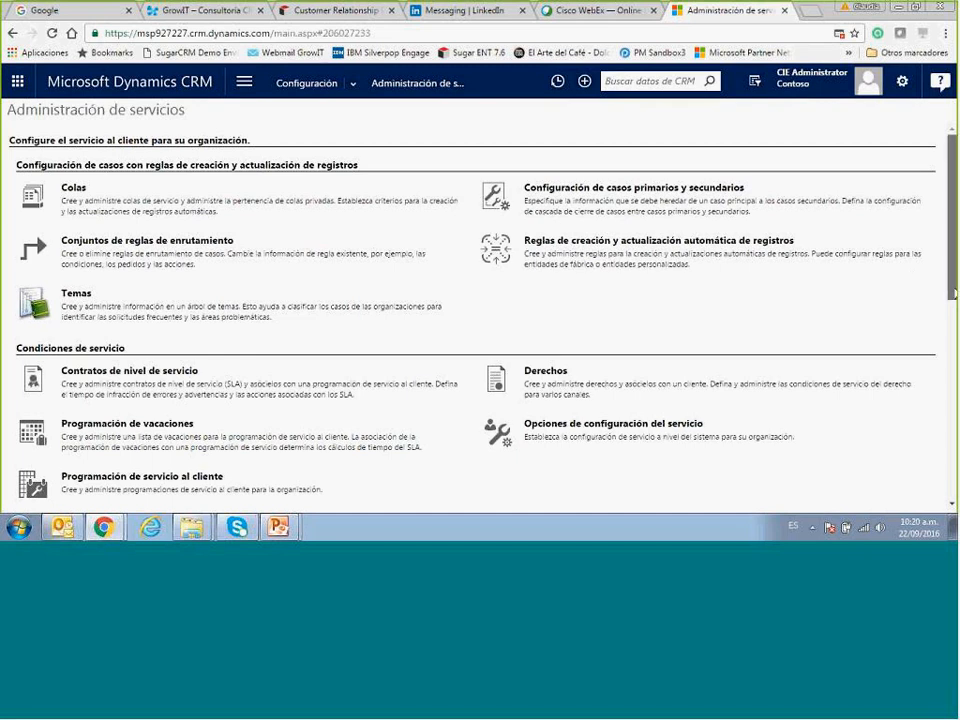
# Scroll down Administración de servicios to the service terms, Knowledge Base and template settings.
pyautogui.scroll(-3, 480, 300)
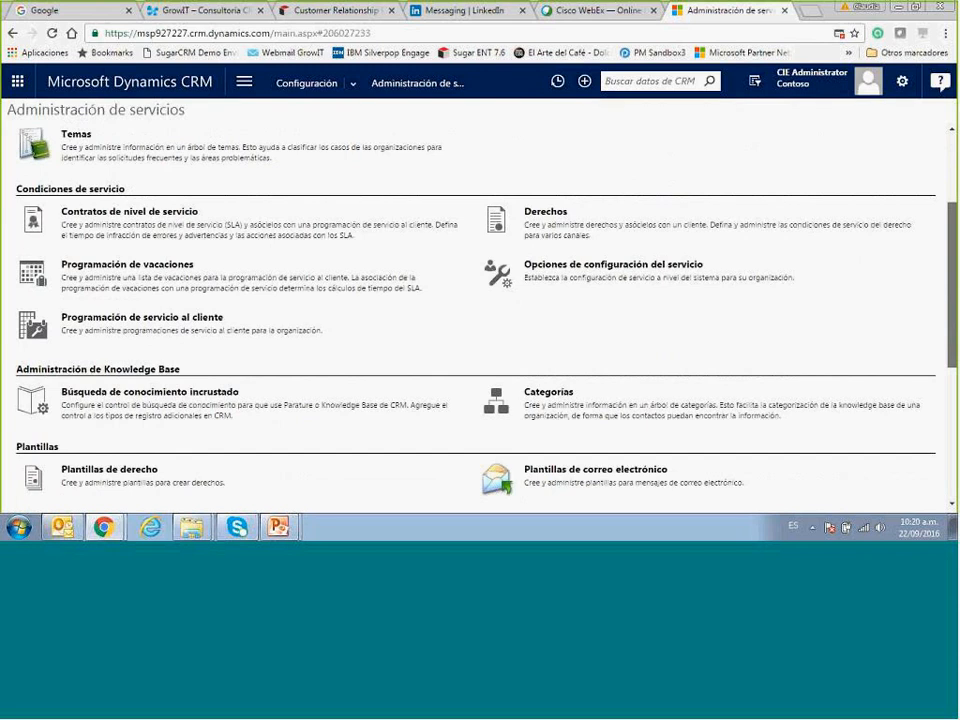
pyautogui.scroll(-1, 683, 364)
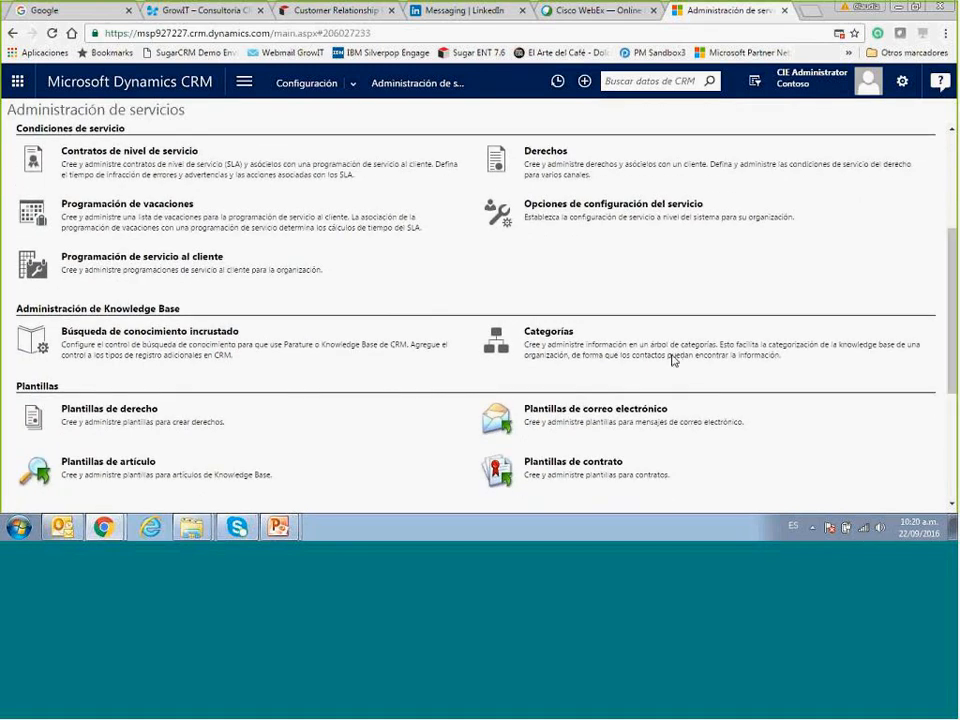
# From Programación de vacaciones, open Feriados Argentian 2016 and begin a new holiday entry.
pyautogui.click(173, 210)
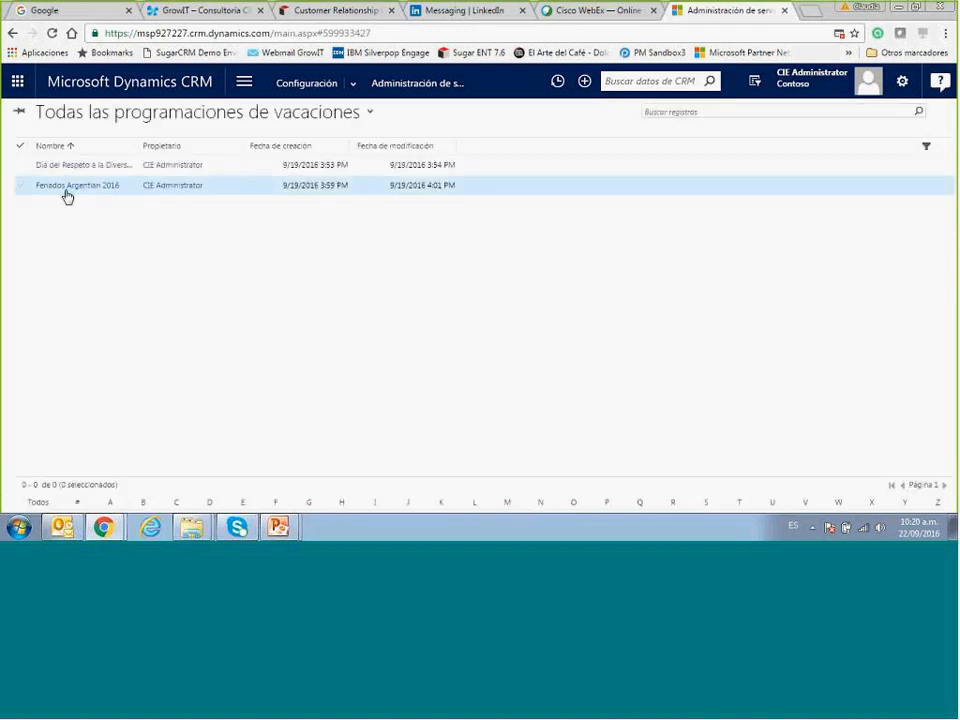
pyautogui.click(58, 228)
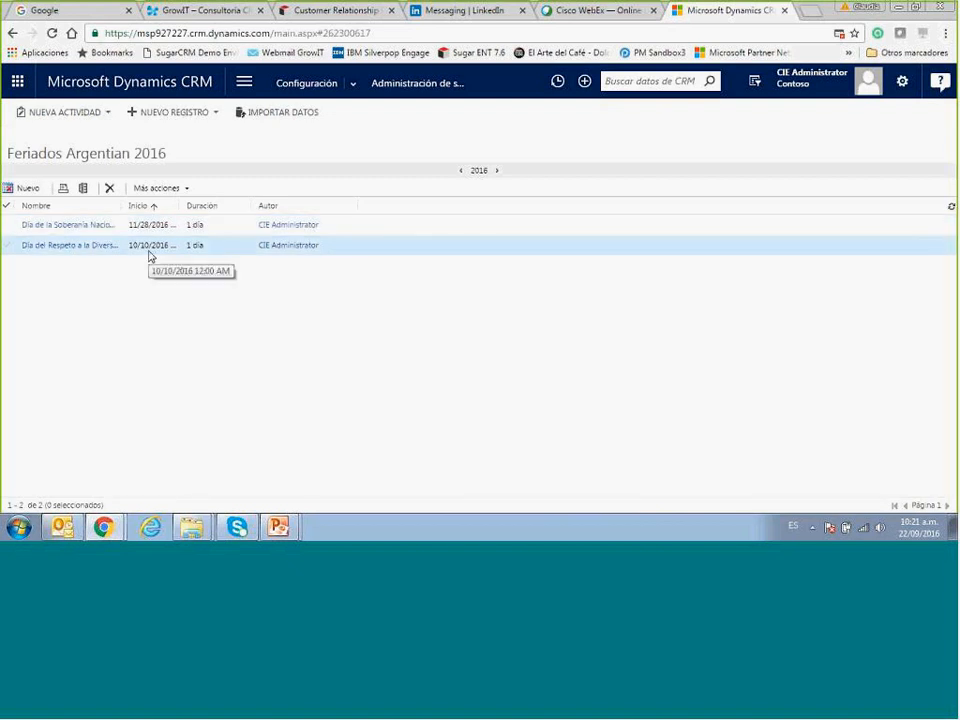
pyautogui.click(30, 190)
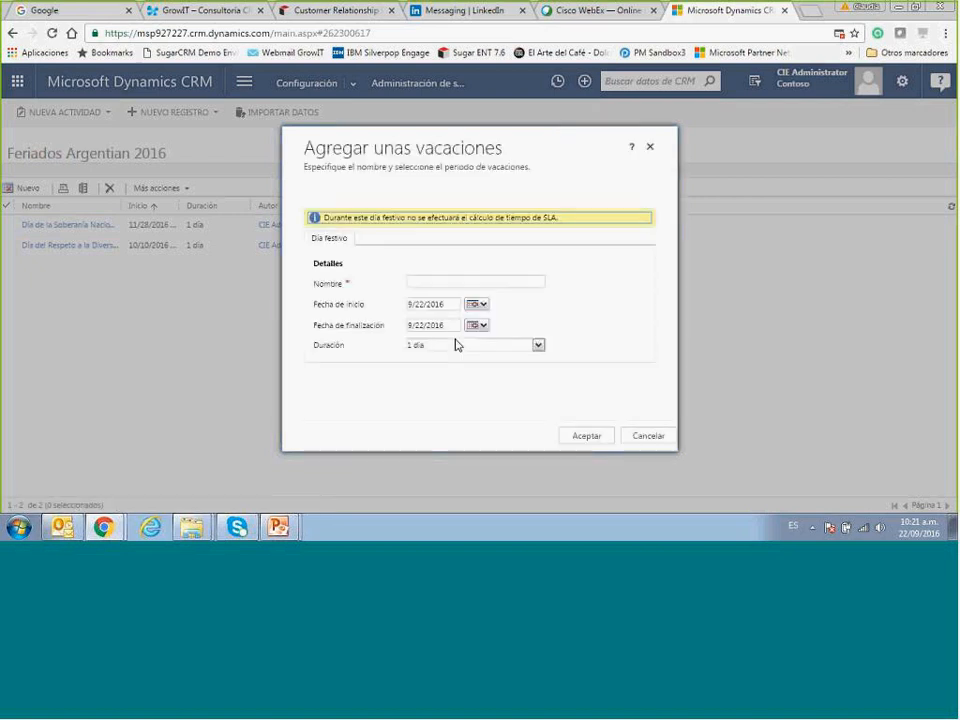
# Add holiday 'Día de la virgen María' starting 12/8/2016, lasting 2 días, and save it.
pyautogui.click(447, 284)
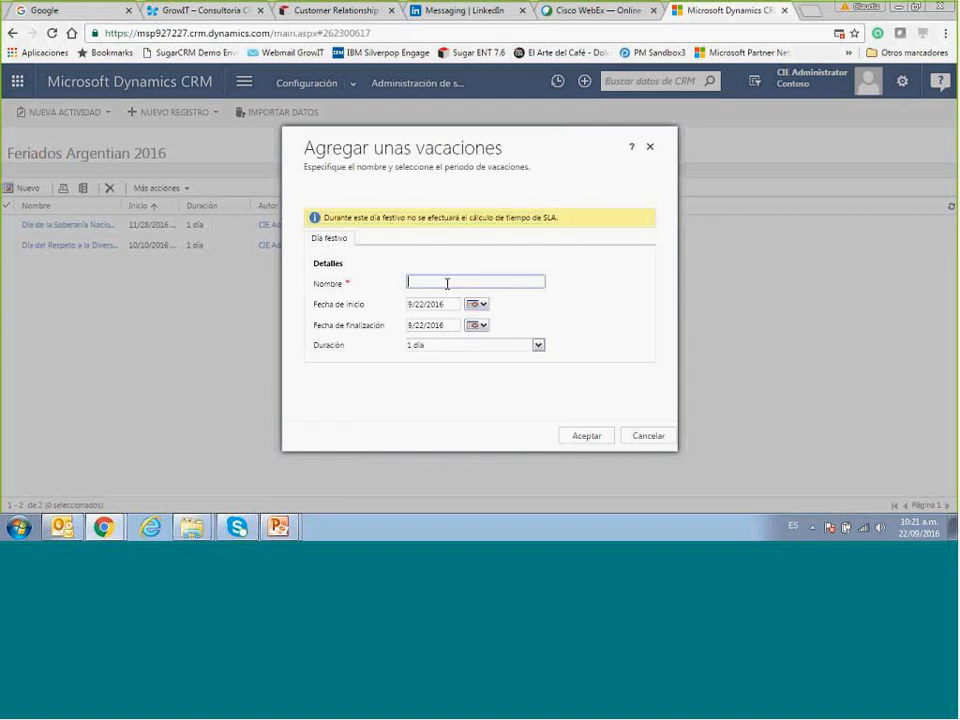
pyautogui.write('Día de la virgen María')
pyautogui.press('Tab')
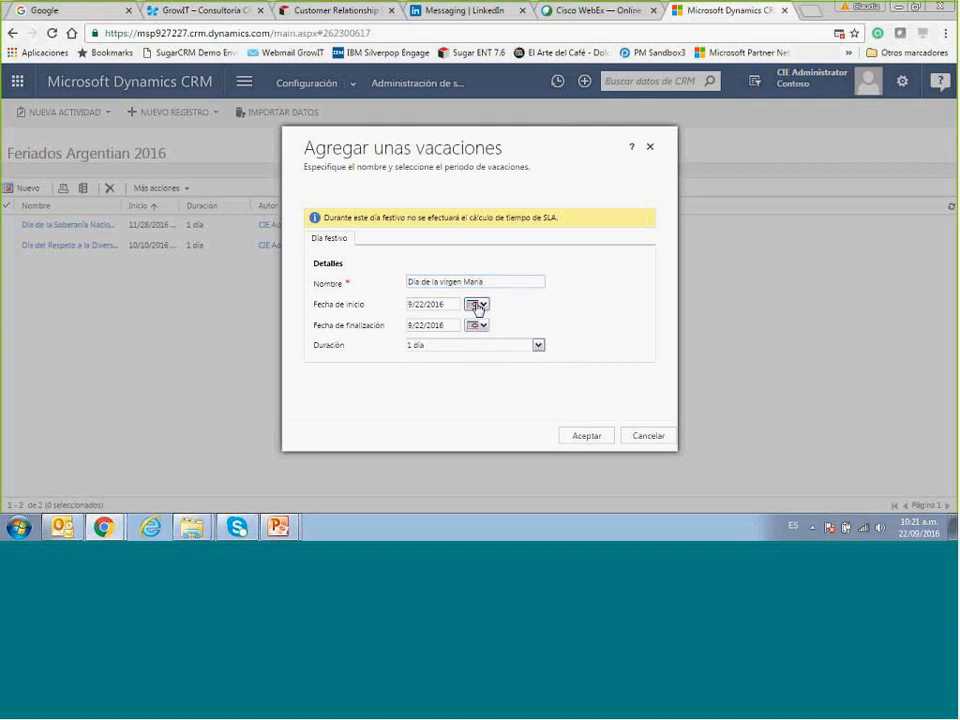
pyautogui.click(476, 305)
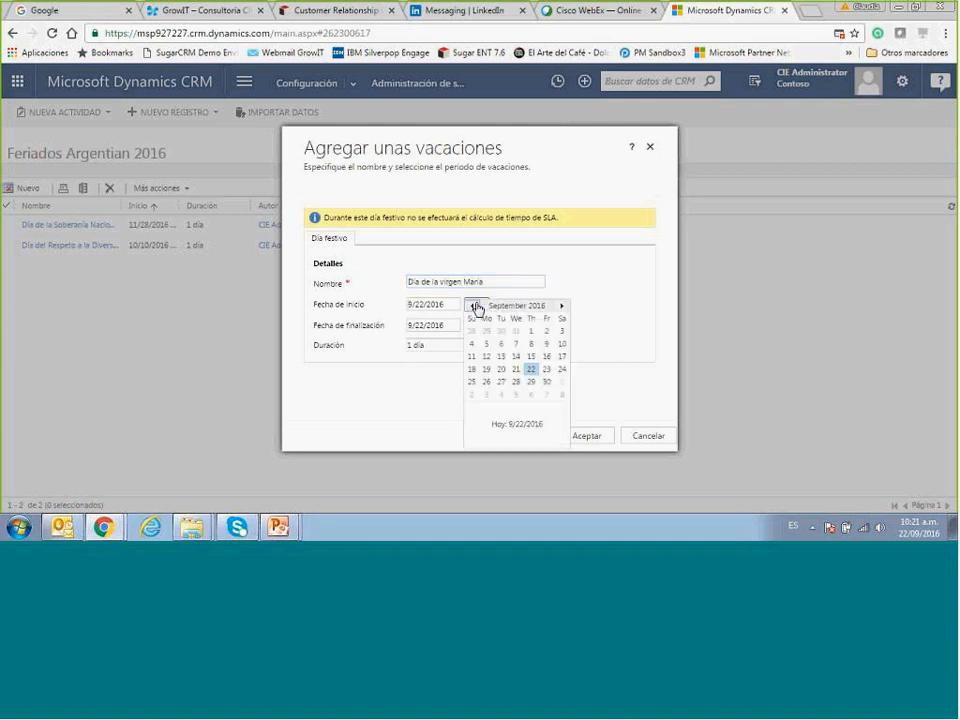
pyautogui.click(560, 308)
pyautogui.click(560, 308)
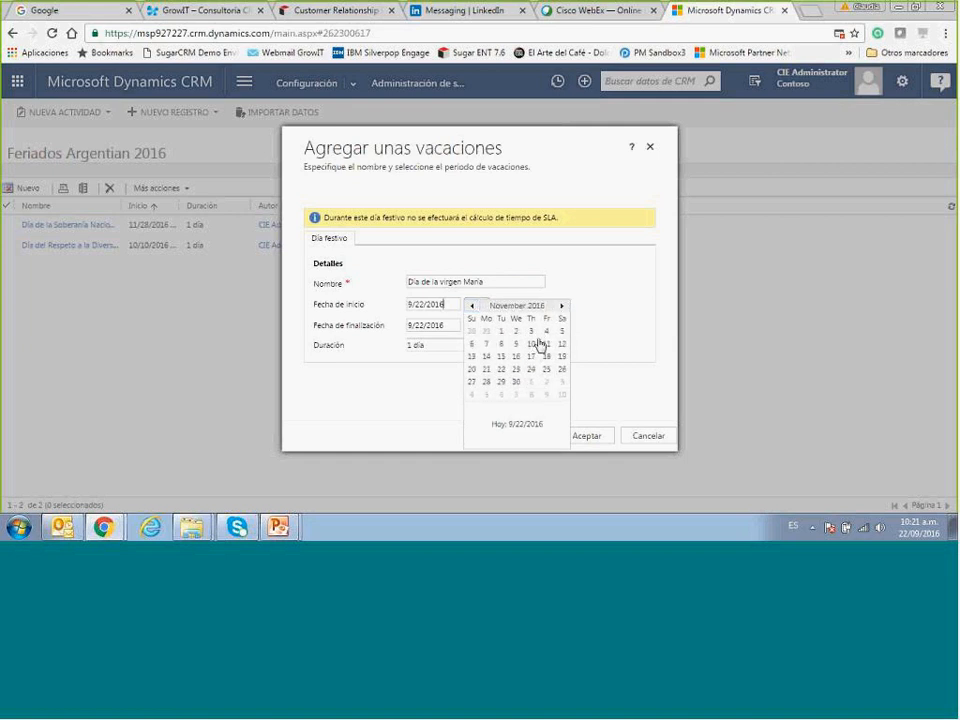
pyautogui.click(561, 308)
pyautogui.click(531, 345)
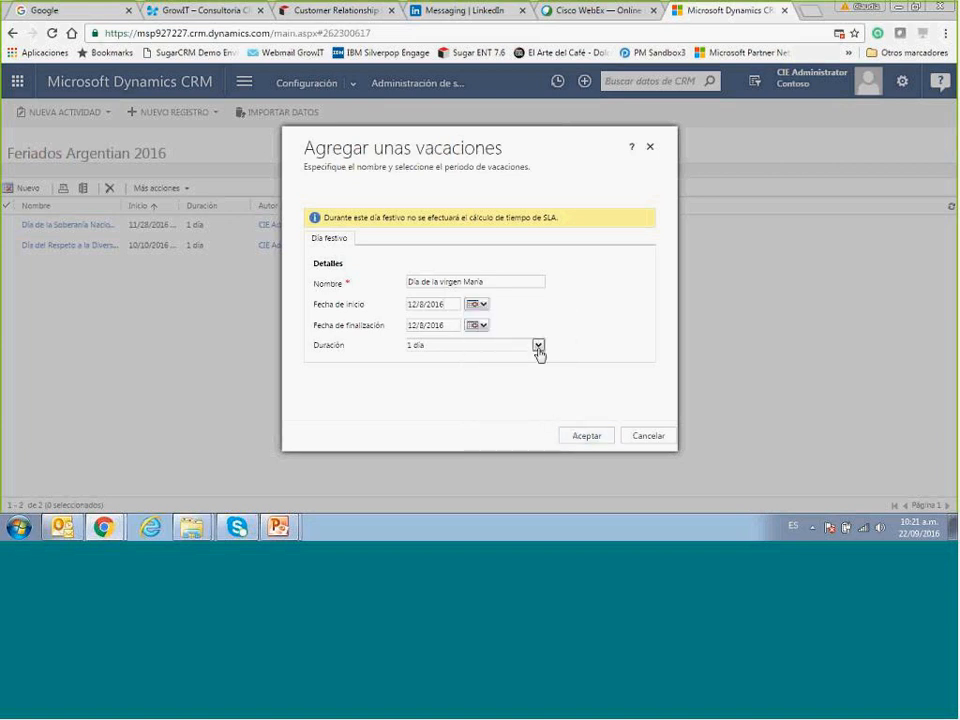
pyautogui.click(538, 346)
pyautogui.click(511, 373)
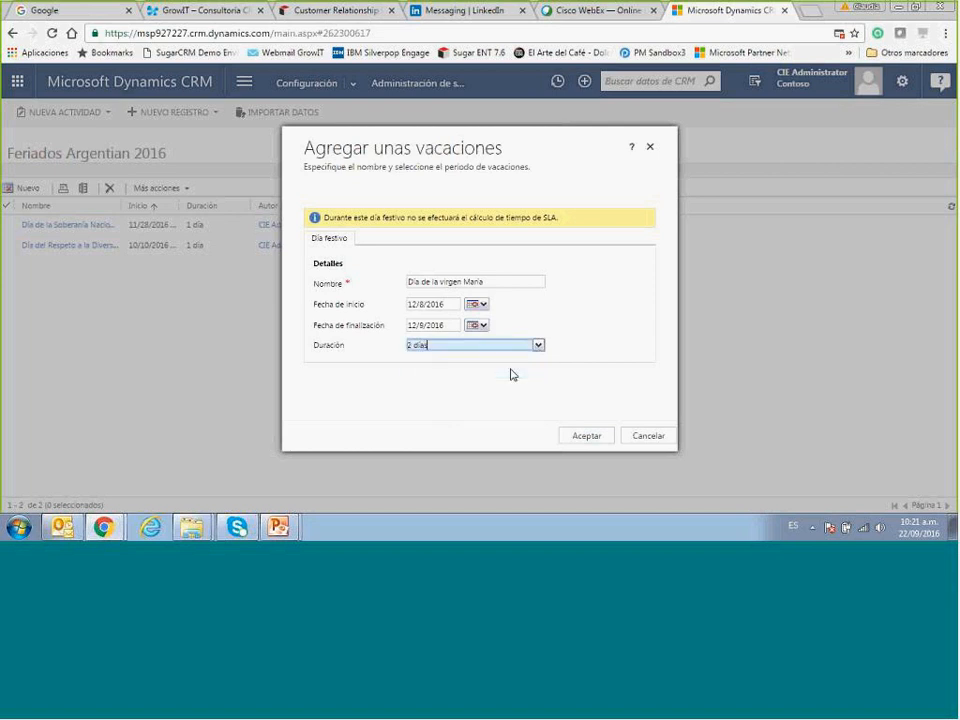
pyautogui.click(578, 438)
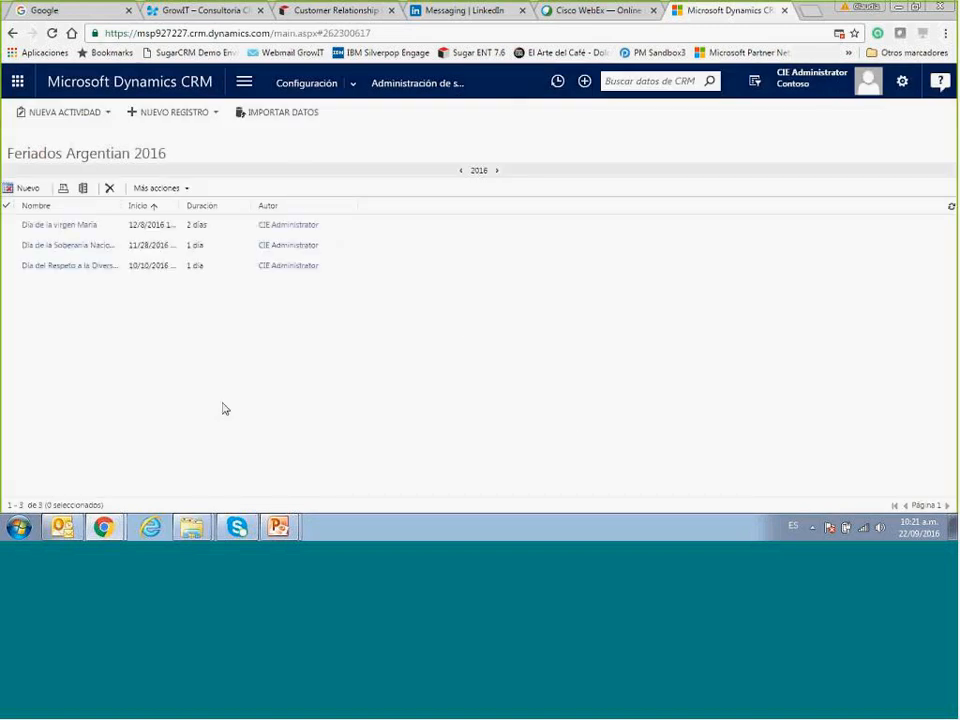
pyautogui.click(414, 88)
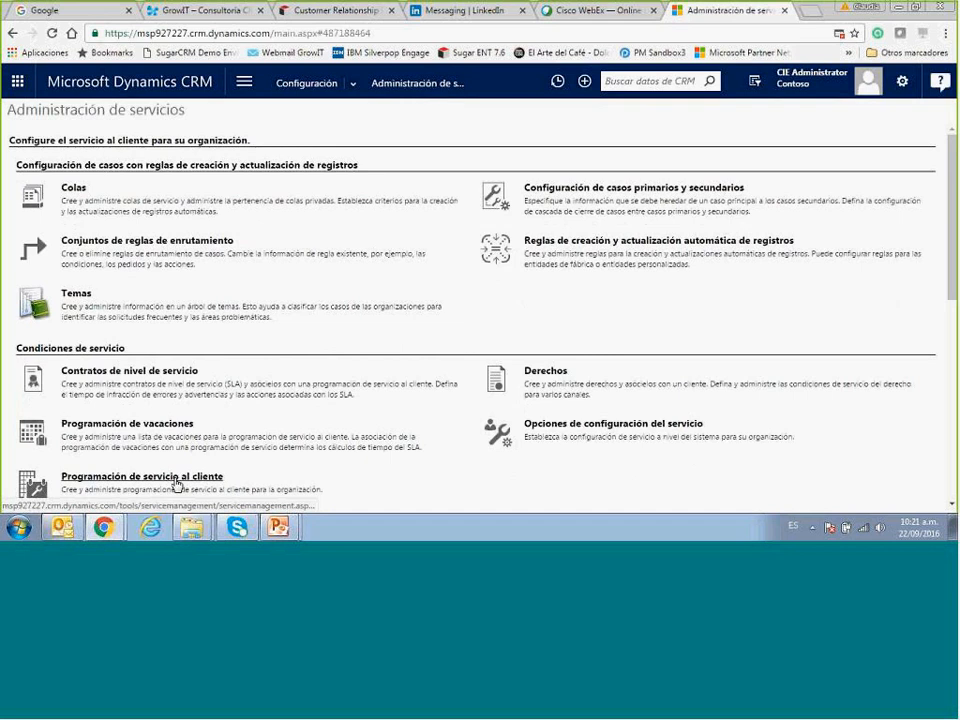
# Open the Contact Center schedule, switch it to Variar por día, and edit Friday's working hours.
pyautogui.click(176, 485)
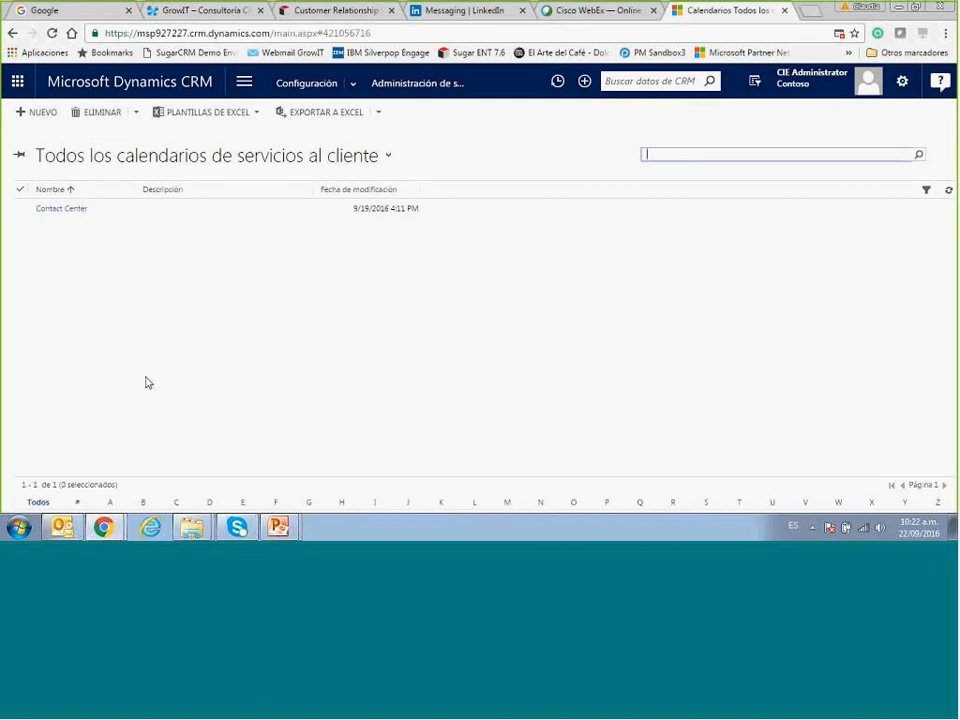
pyautogui.click(59, 212)
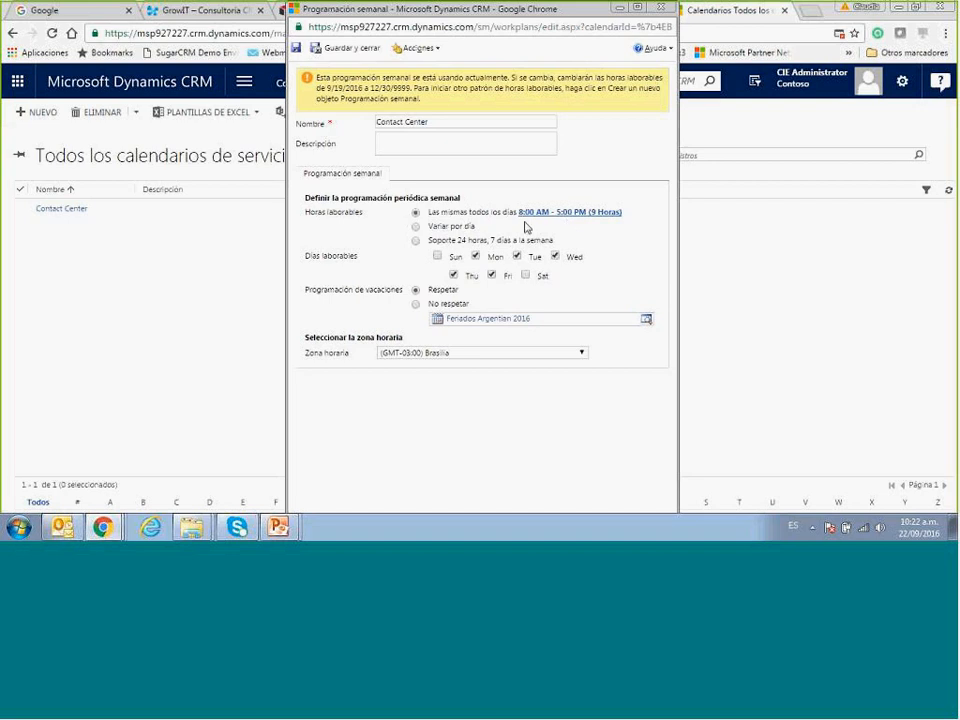
pyautogui.click(416, 228)
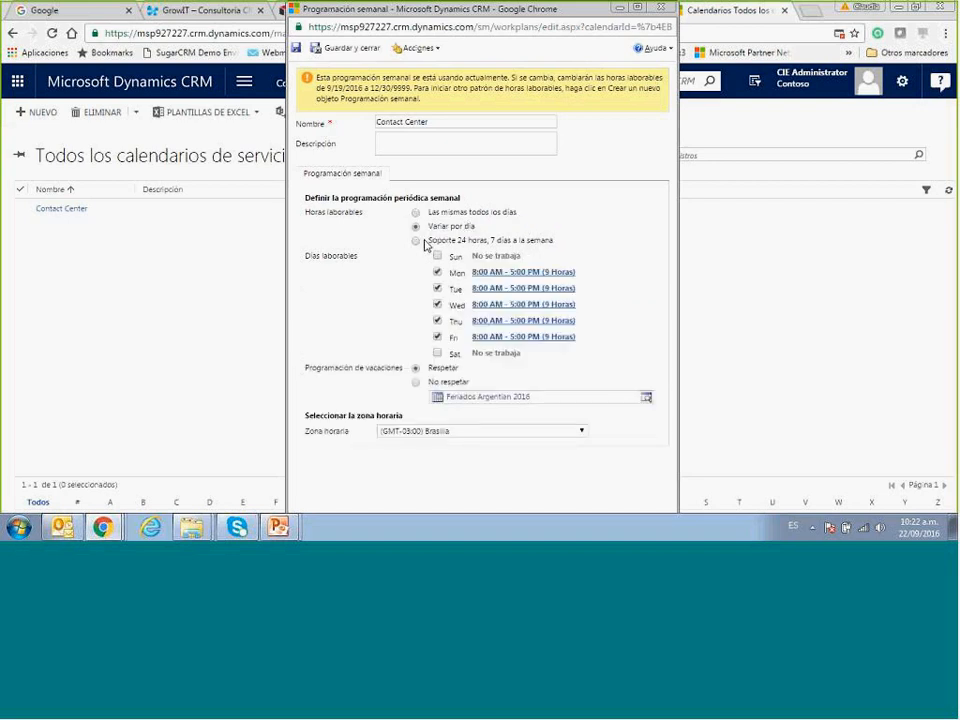
pyautogui.click(527, 340)
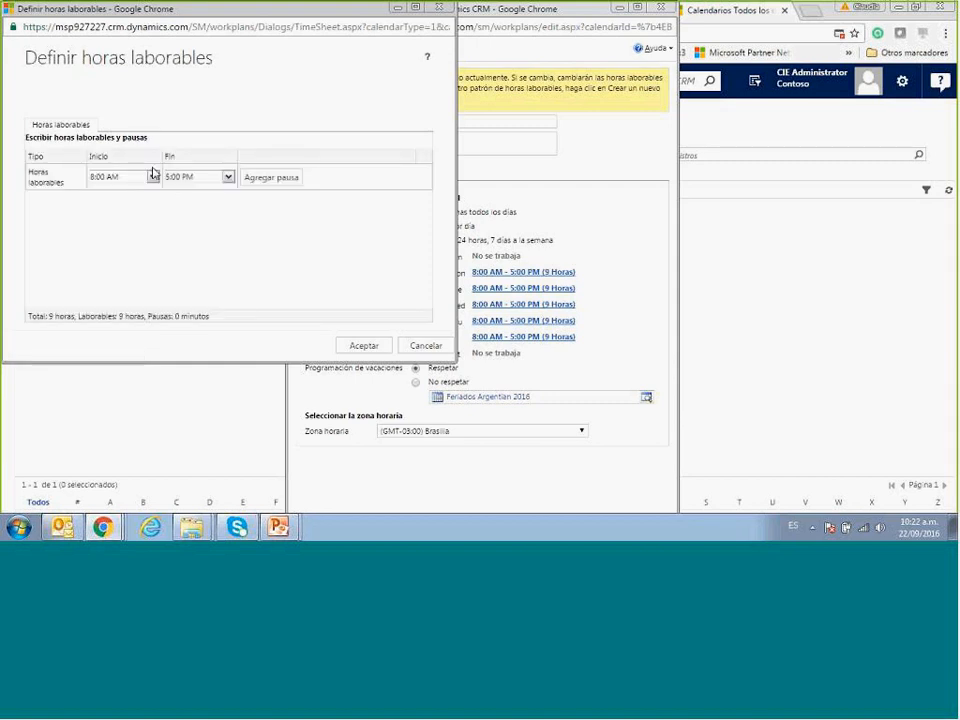
# Set the working day to run from 9:00 AM to 5:00 PM.
pyautogui.click(153, 177)
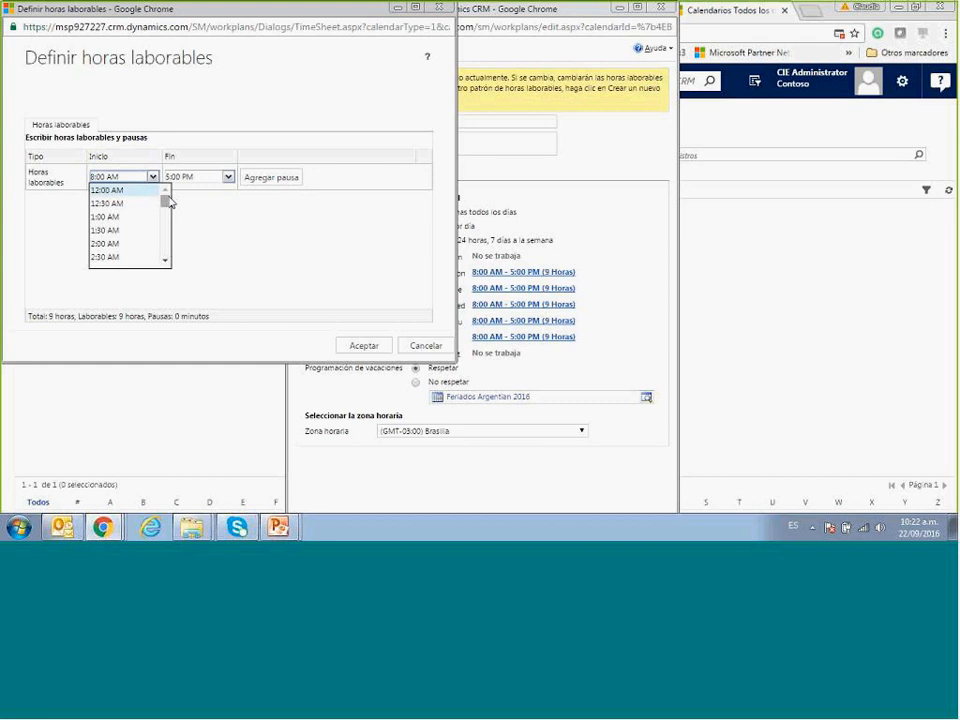
pyautogui.scroll(-5, 165, 262)
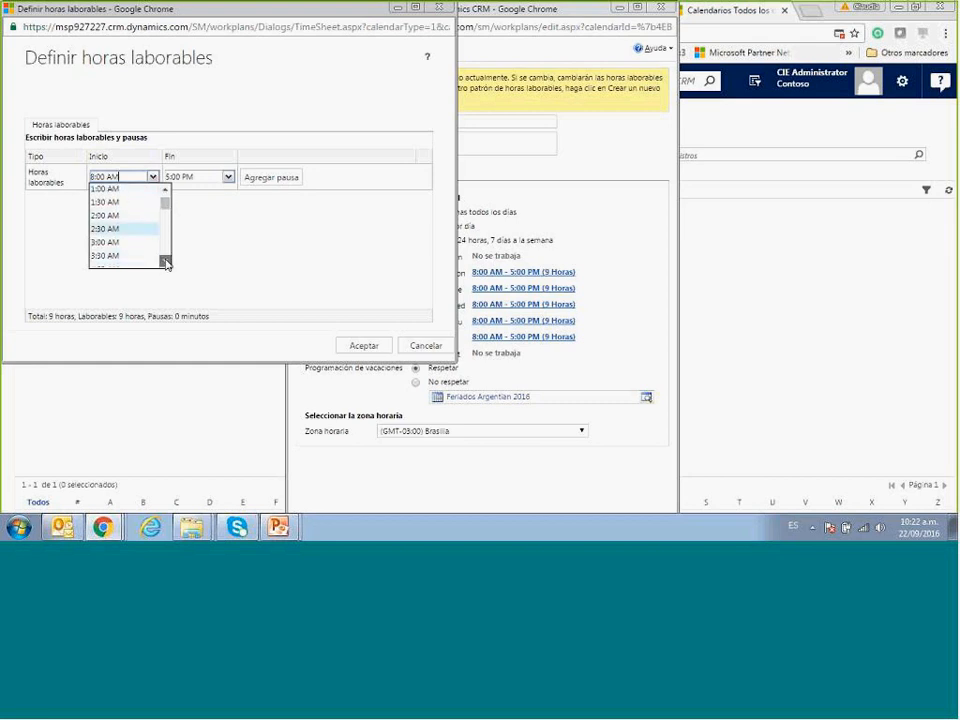
pyautogui.click(116, 235)
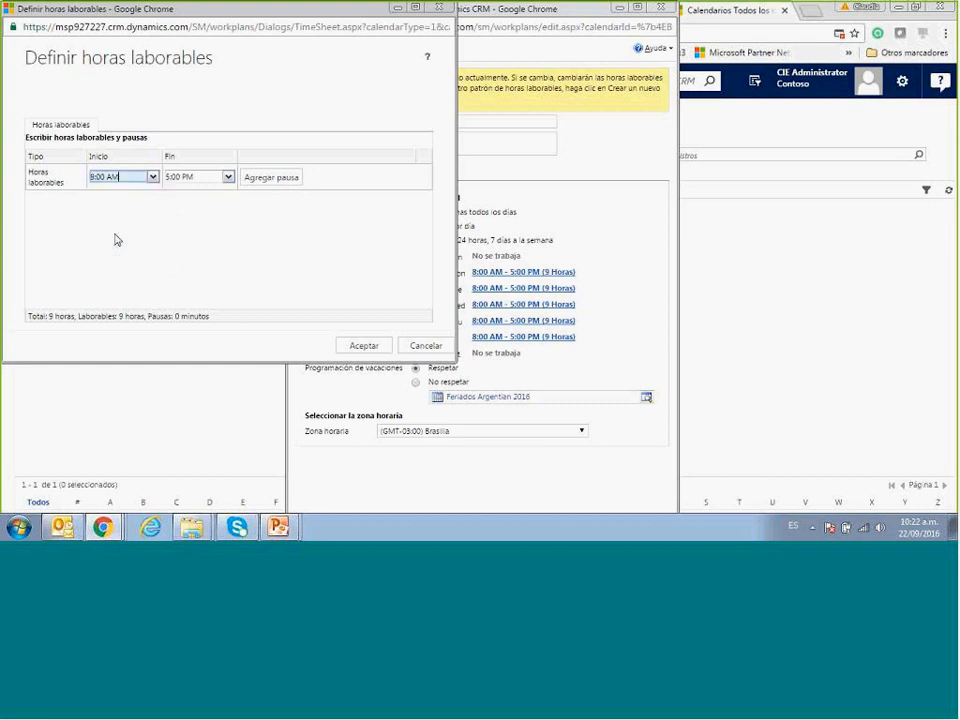
pyautogui.click(229, 178)
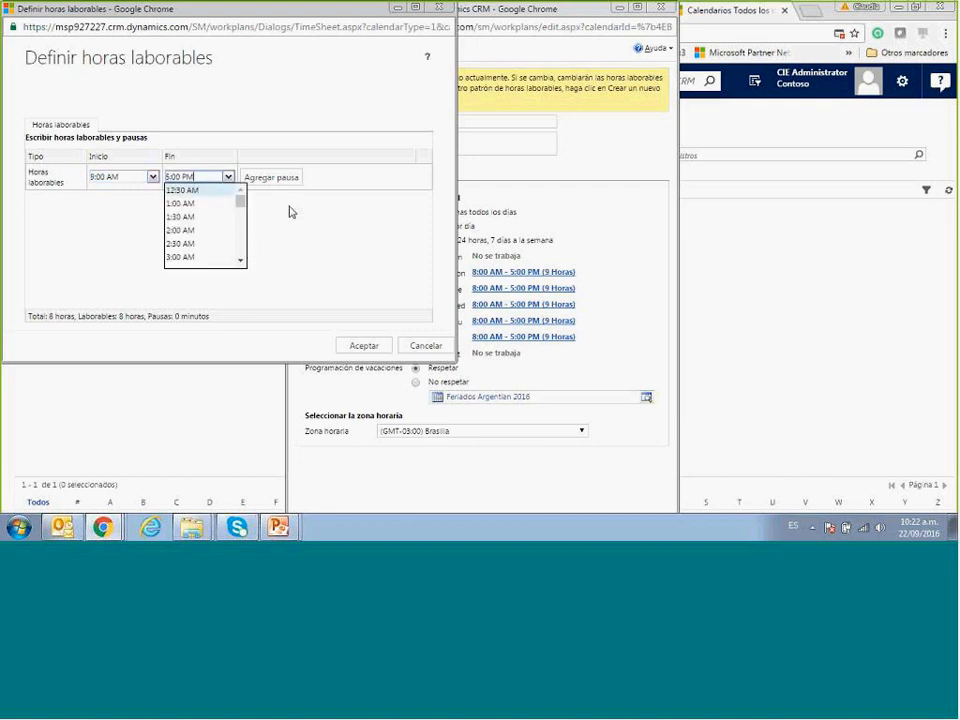
pyautogui.click(278, 182)
# Add a 1:00 PM to 2:00 PM break and accept the adjusted working hours.
pyautogui.click(278, 180)
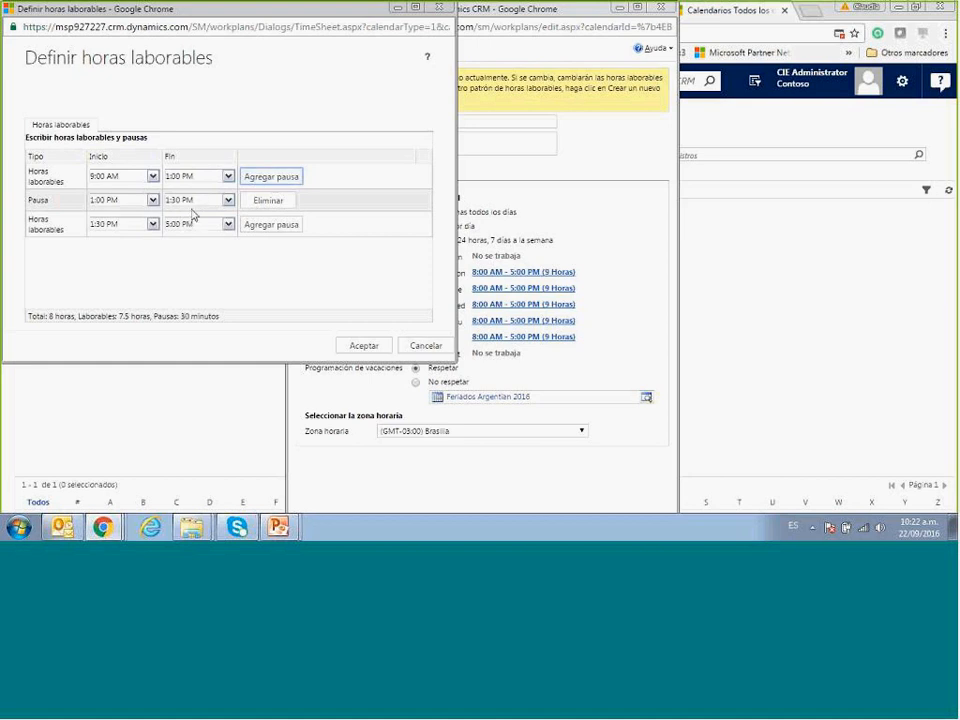
pyautogui.click(229, 202)
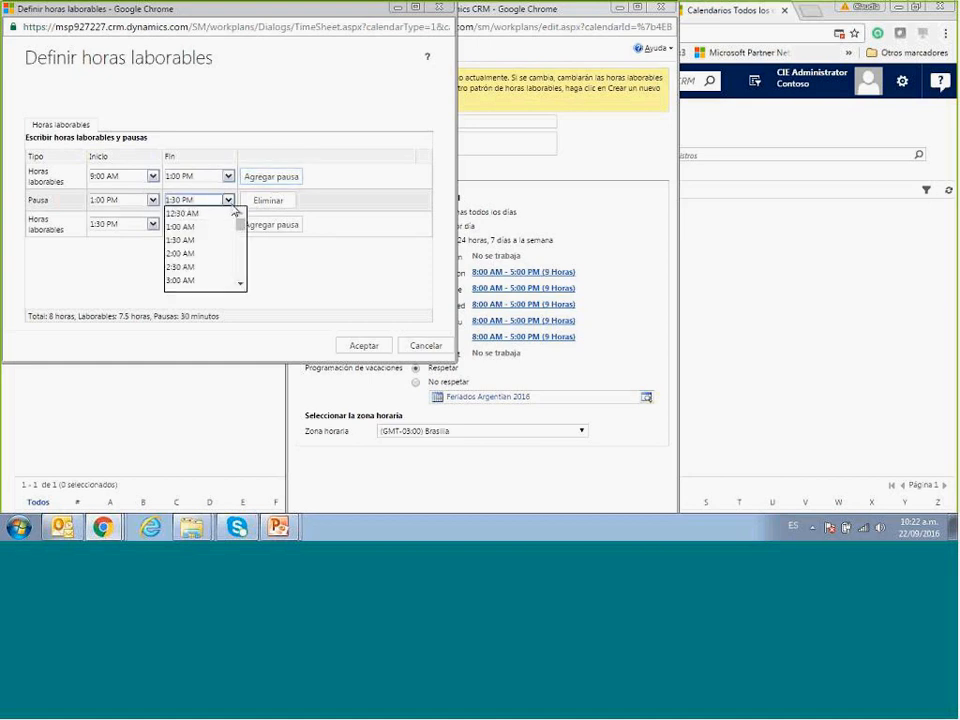
pyautogui.click(189, 268)
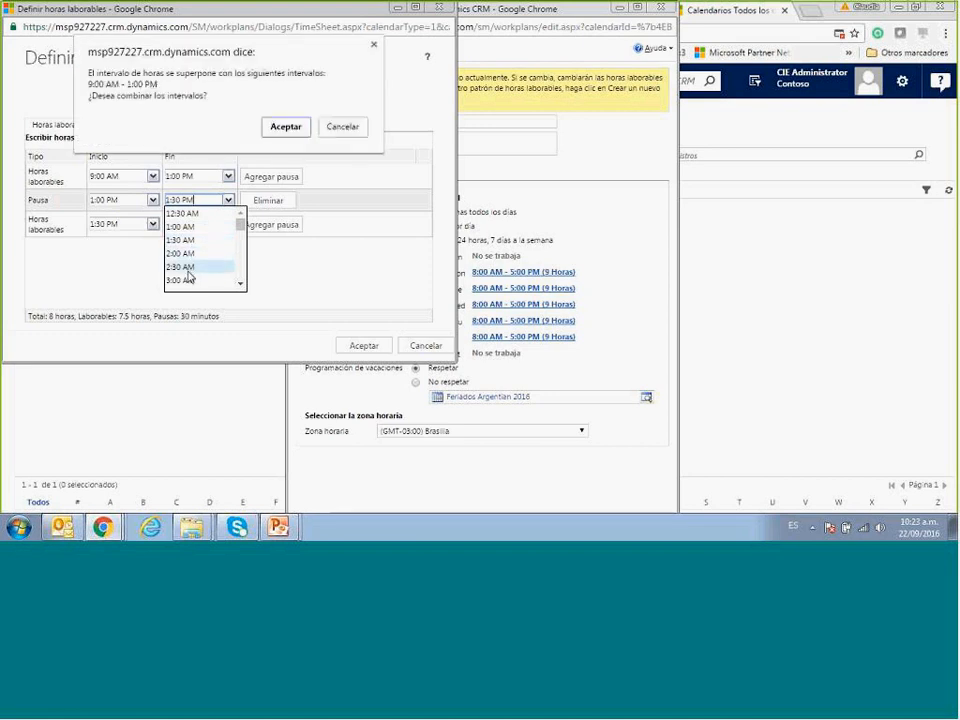
pyautogui.click(287, 129)
pyautogui.click(263, 188)
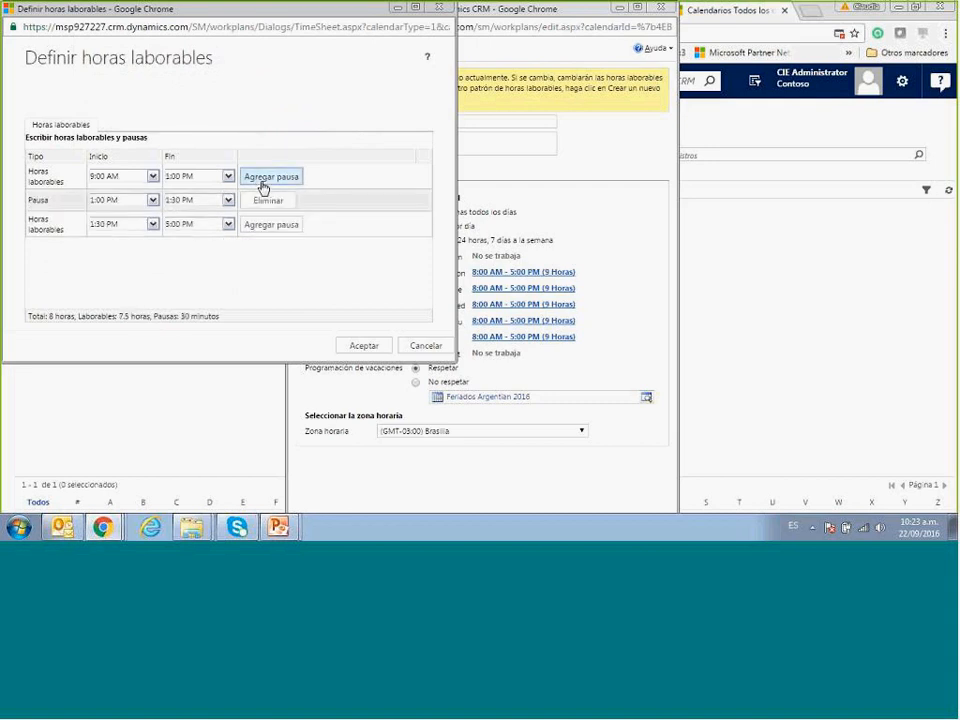
pyautogui.click(228, 201)
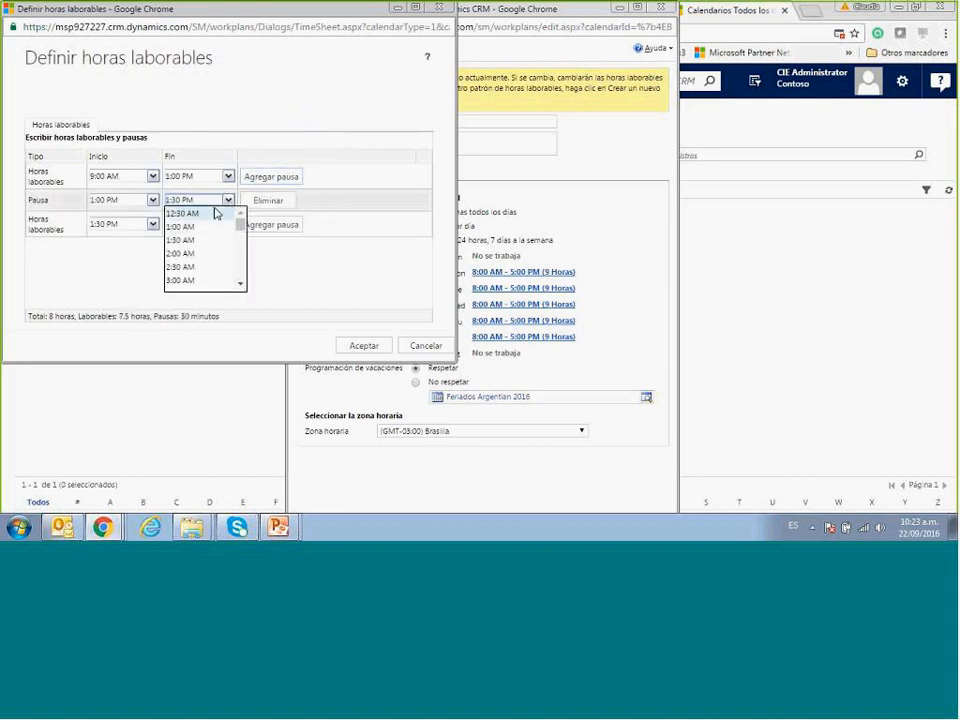
pyautogui.scroll(-4, 242, 278)
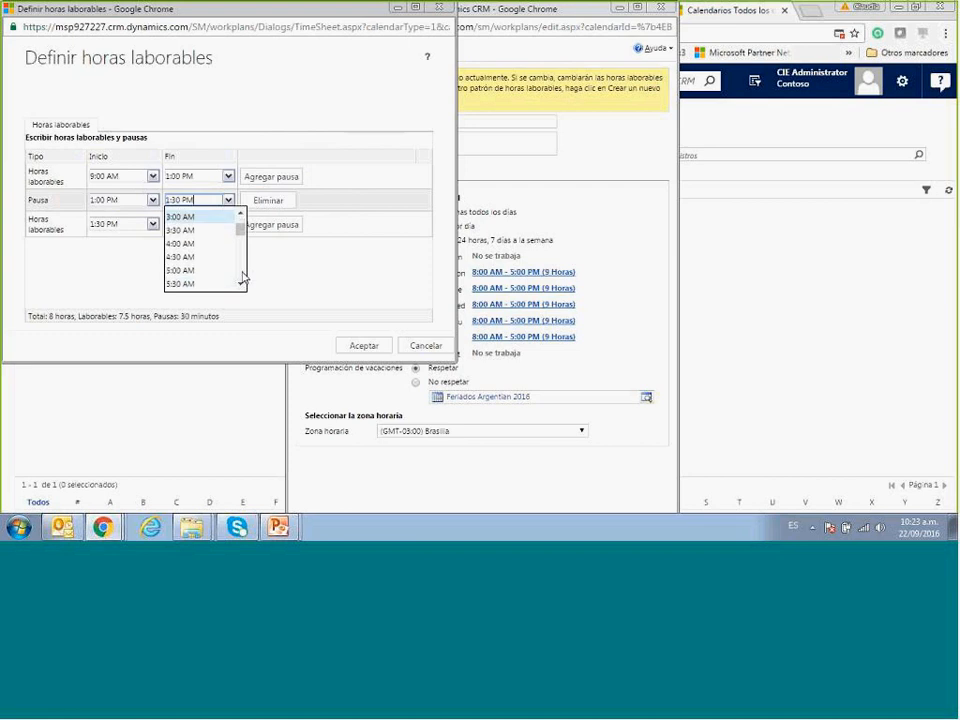
pyautogui.scroll(-4, 242, 278)
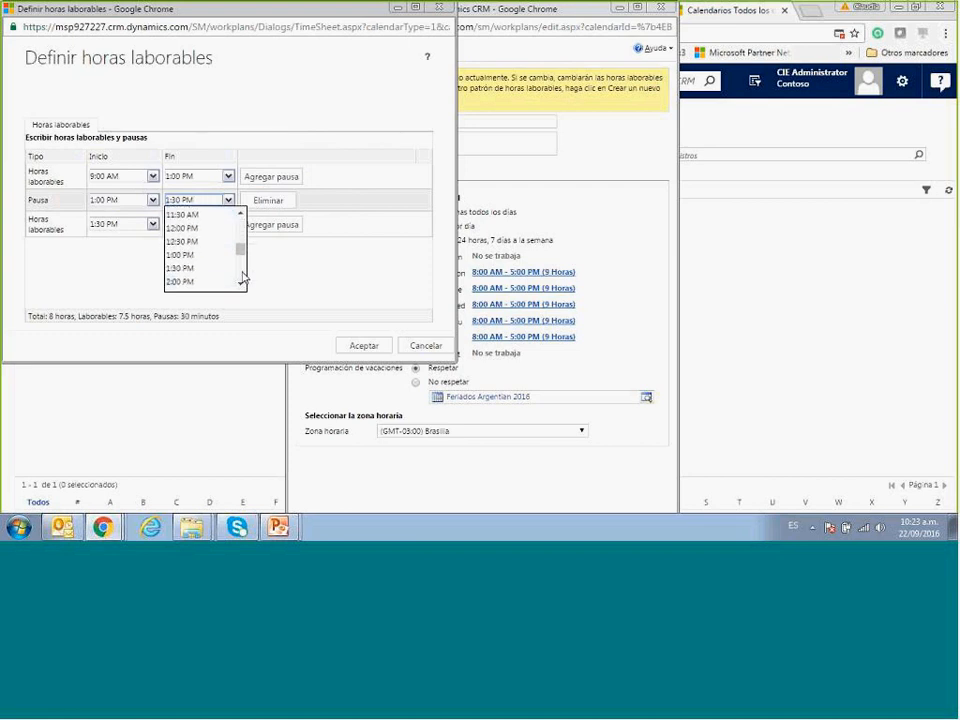
pyautogui.click(181, 281)
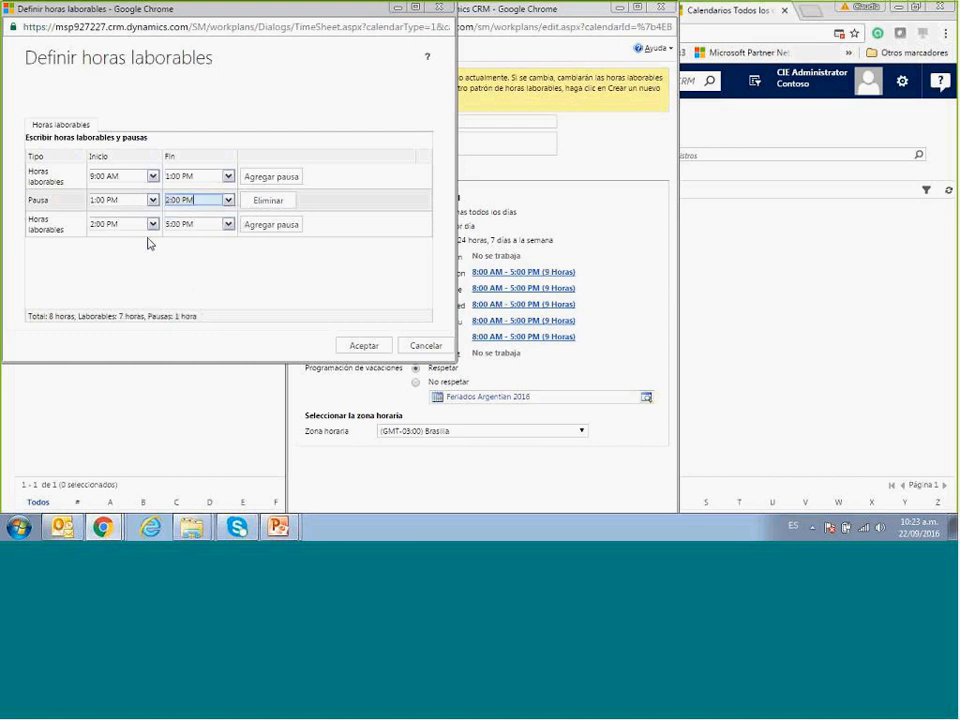
pyautogui.click(362, 350)
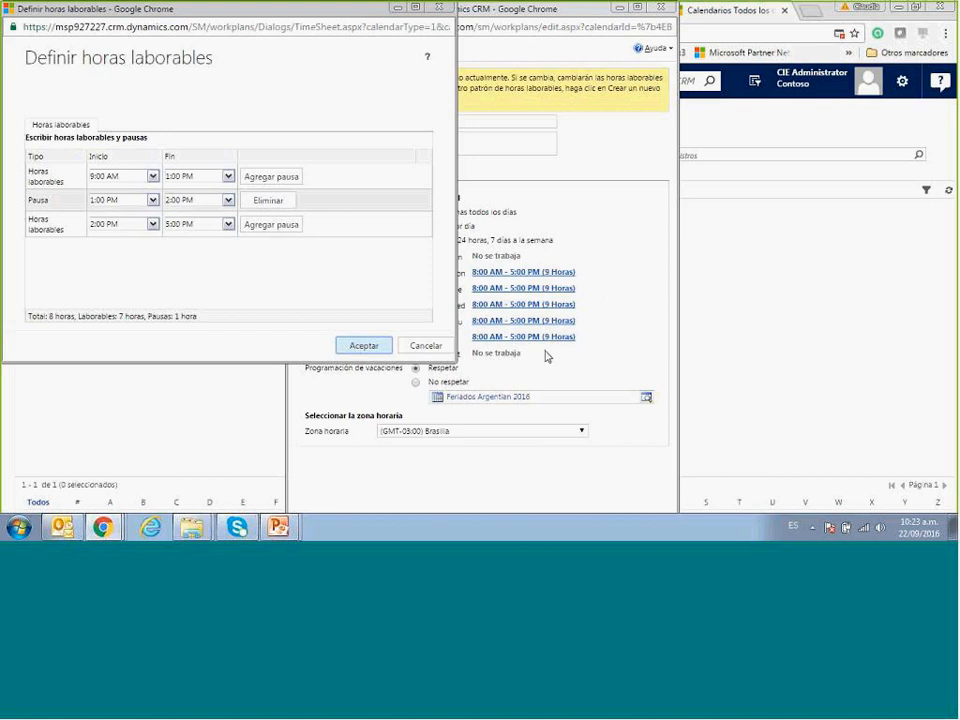
pyautogui.click(366, 346)
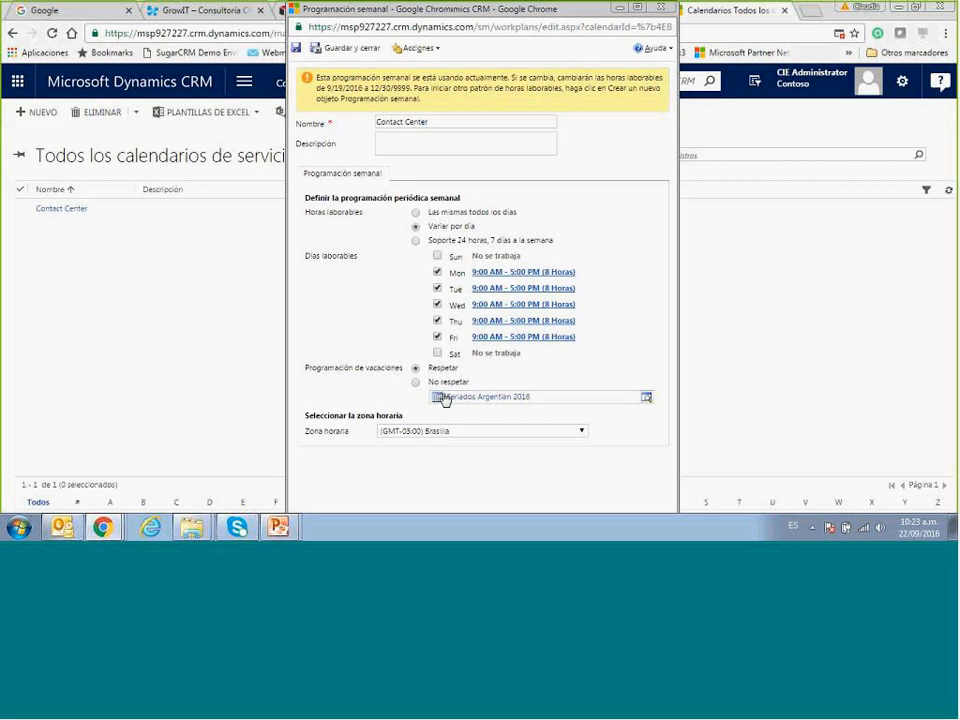
# Check the Feriados Argentina 2016 vacation calendar lookup, then save and close the Contact Center schedule.
pyautogui.click(646, 398)
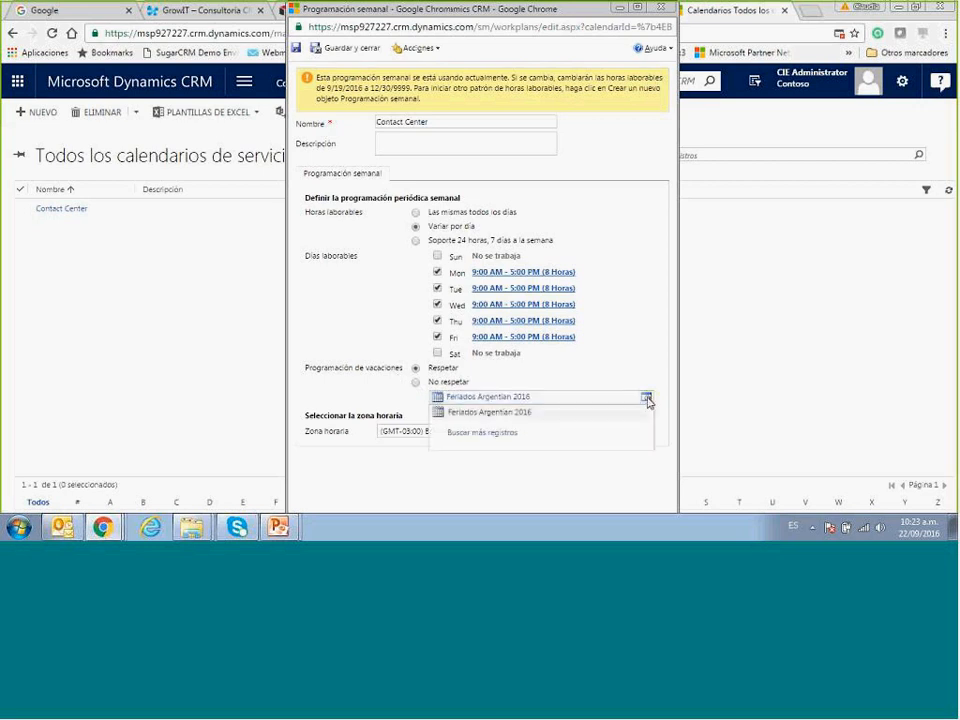
pyautogui.click(509, 436)
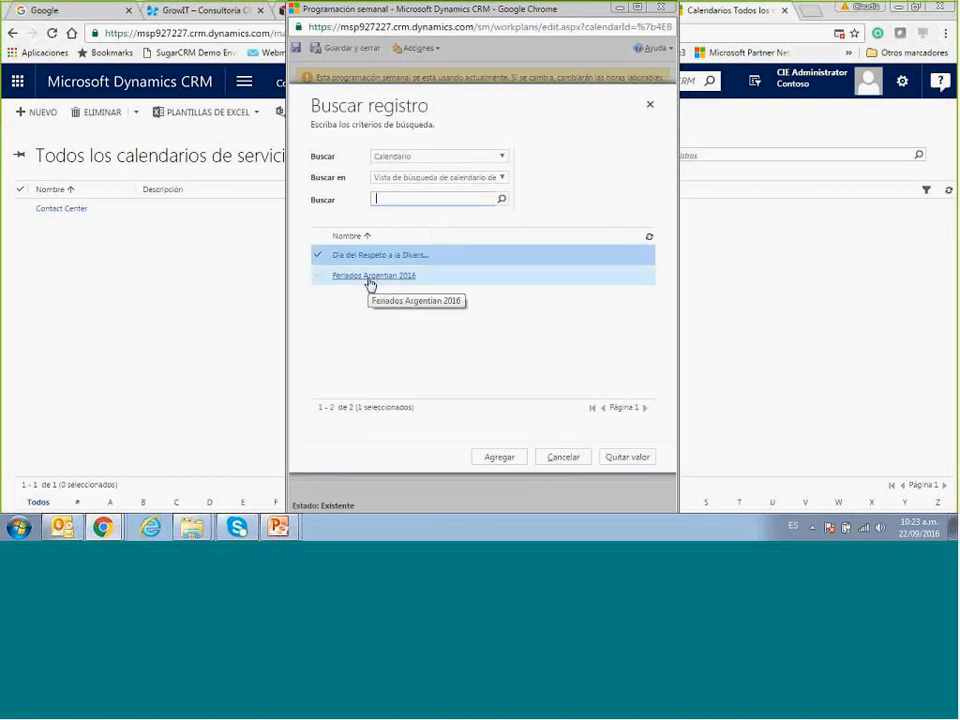
pyautogui.click(560, 459)
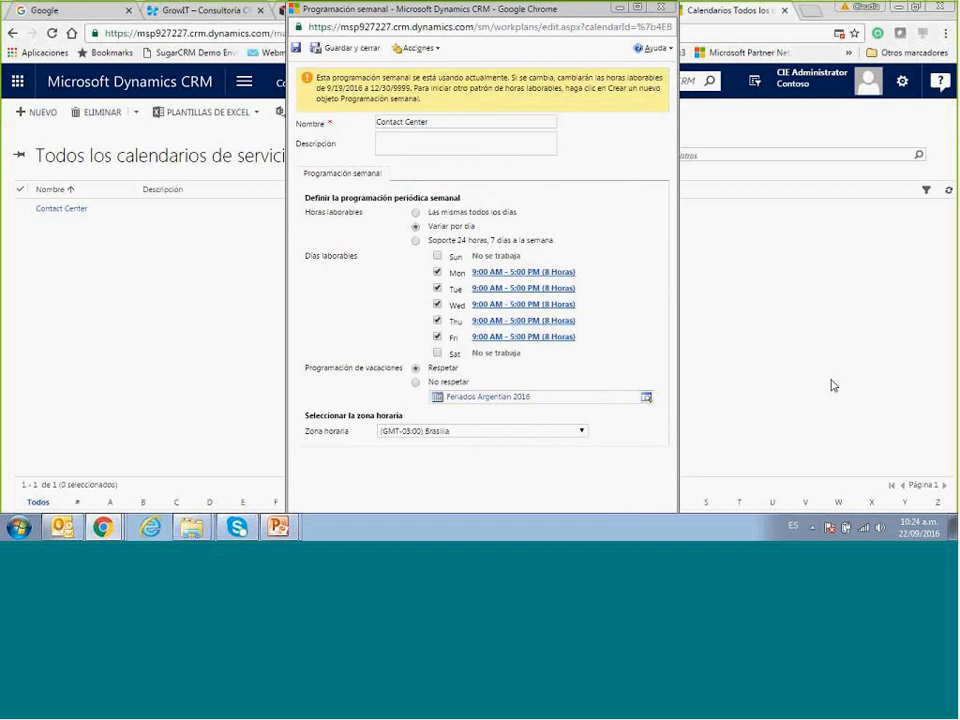
pyautogui.press('F11')
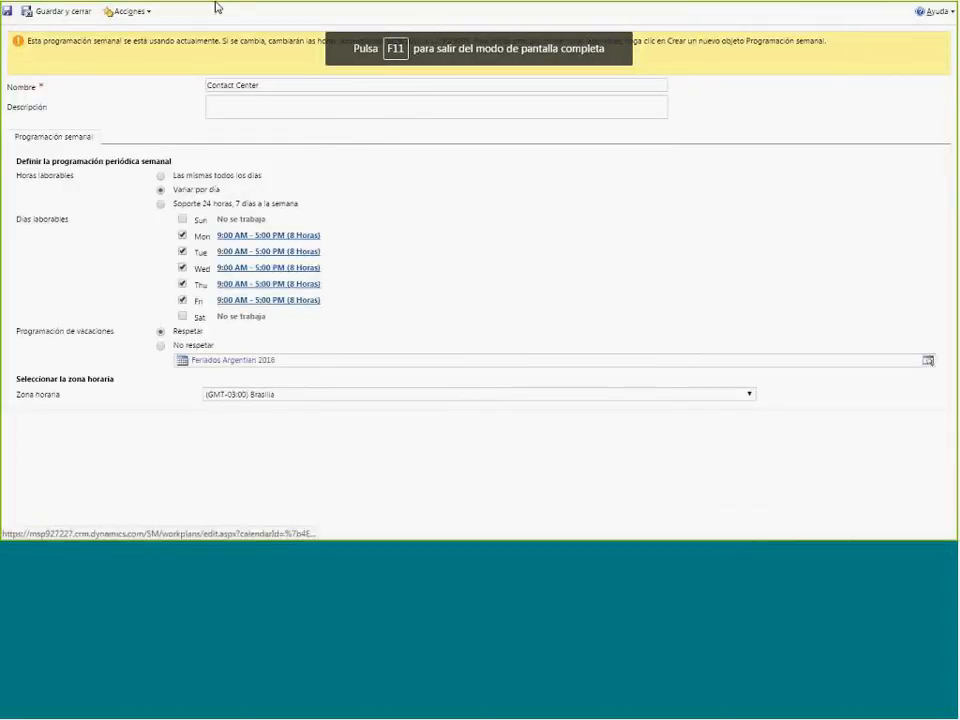
pyautogui.click(80, 13)
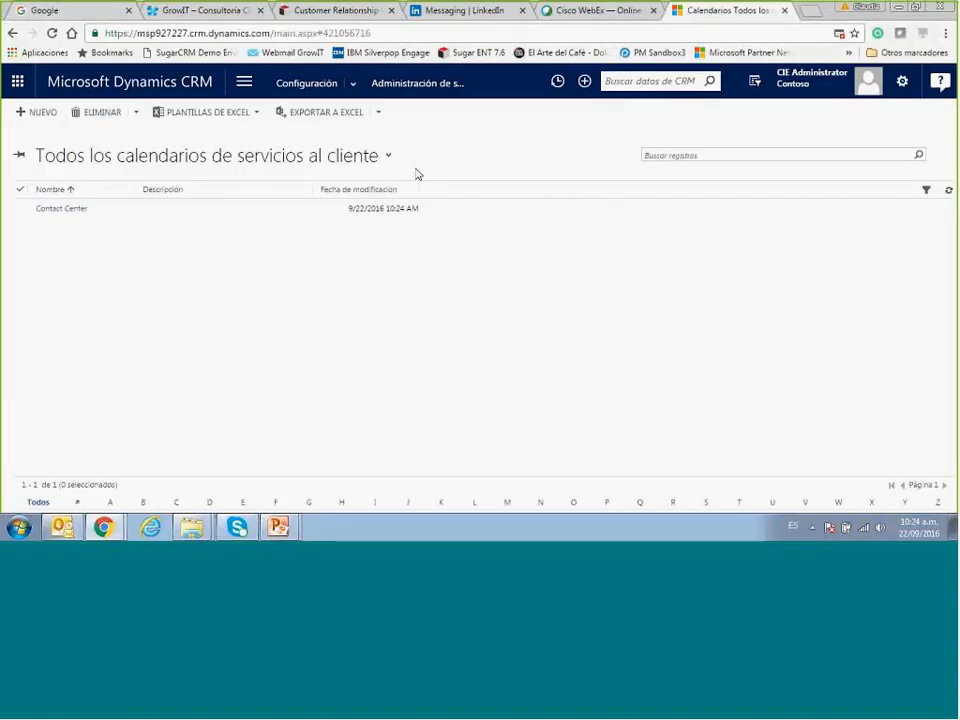
# Go to Contratos de nivel de servicio and open the Primer contacto SLA.
pyautogui.click(419, 85)
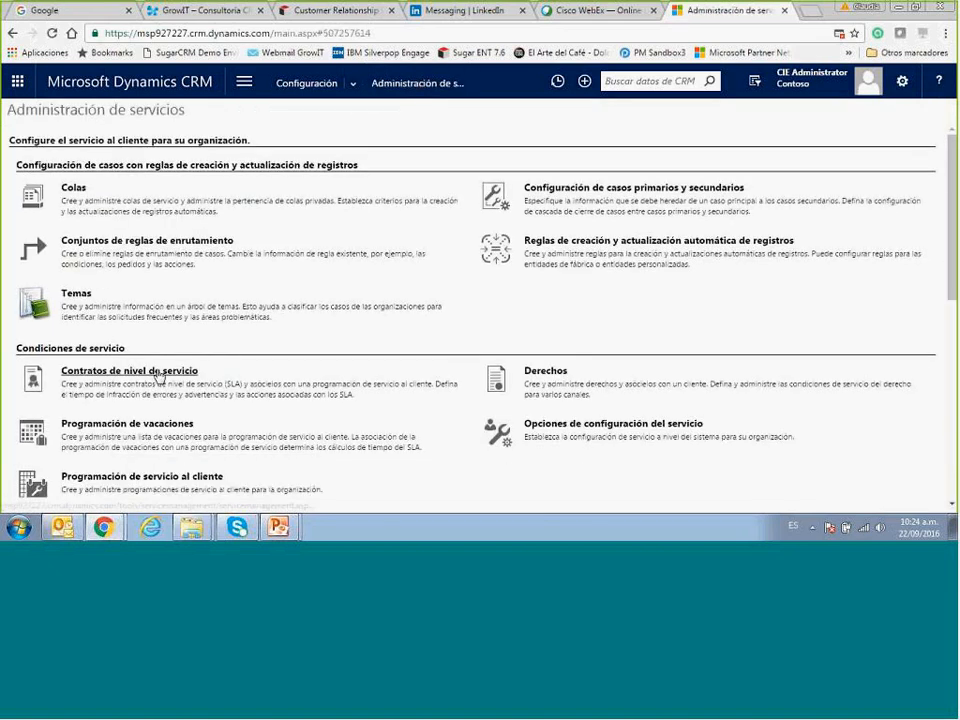
pyautogui.click(156, 377)
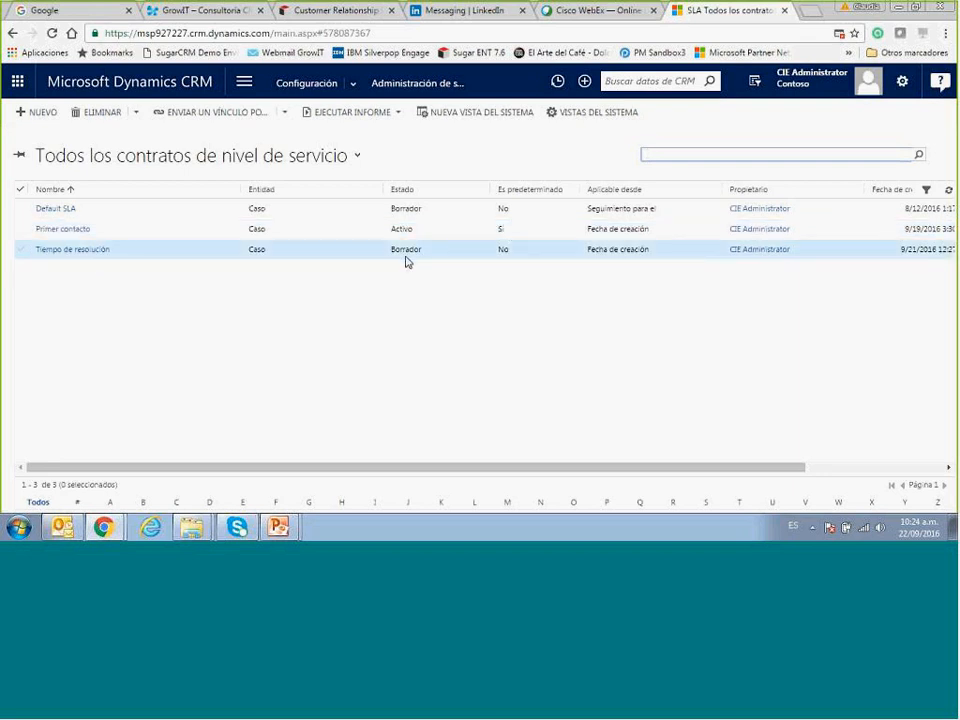
pyautogui.click(77, 231)
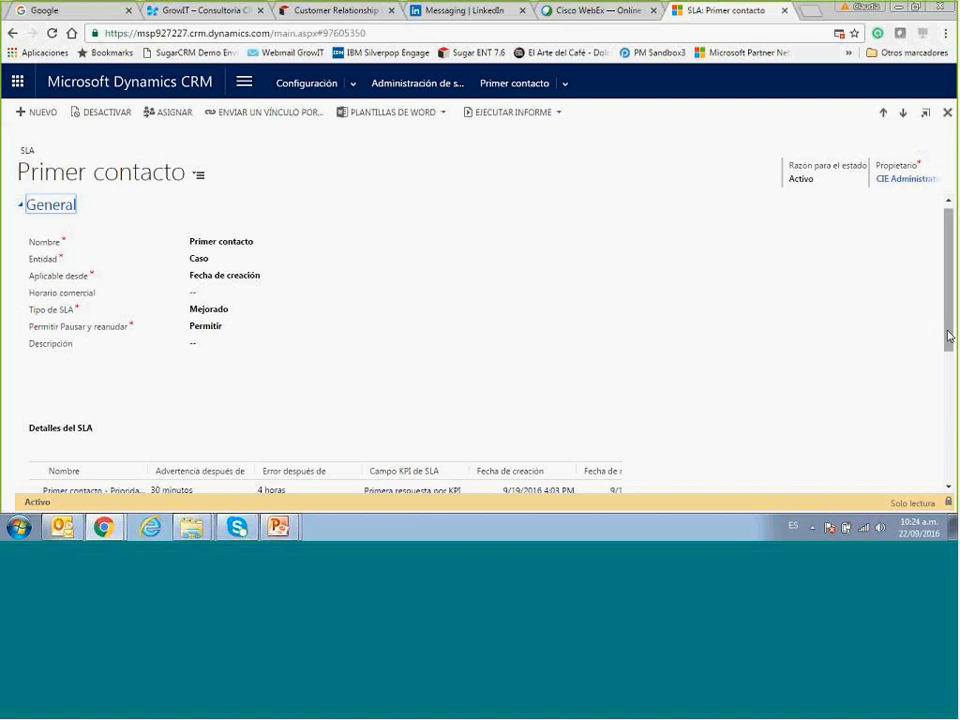
pyautogui.moveTo(949, 336); pyautogui.dragTo(949, 358)
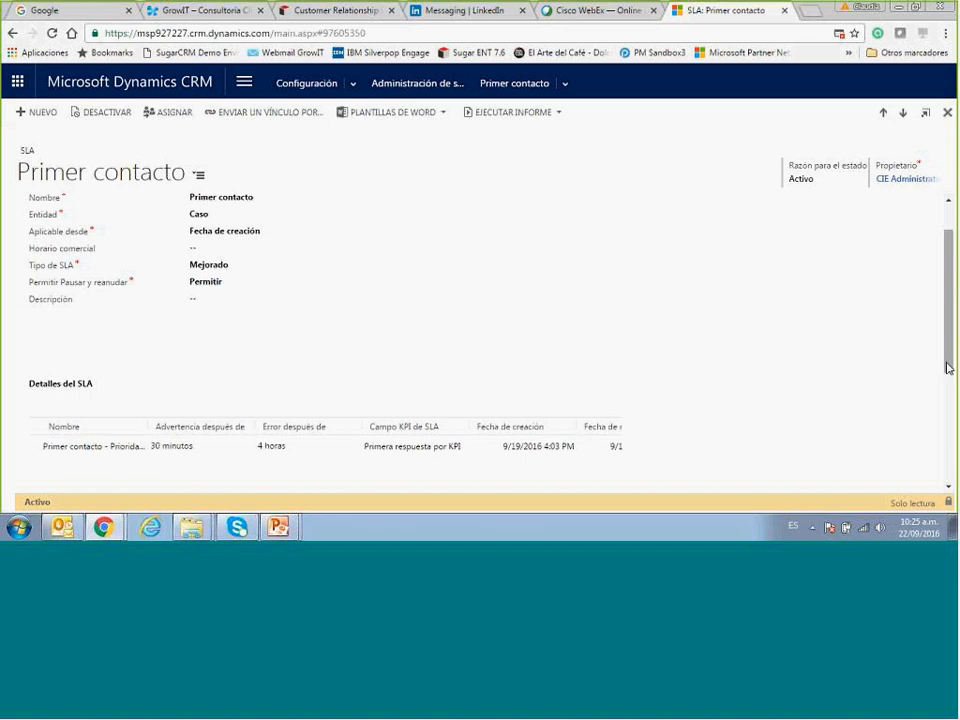
pyautogui.moveTo(947, 368); pyautogui.dragTo(946, 389)
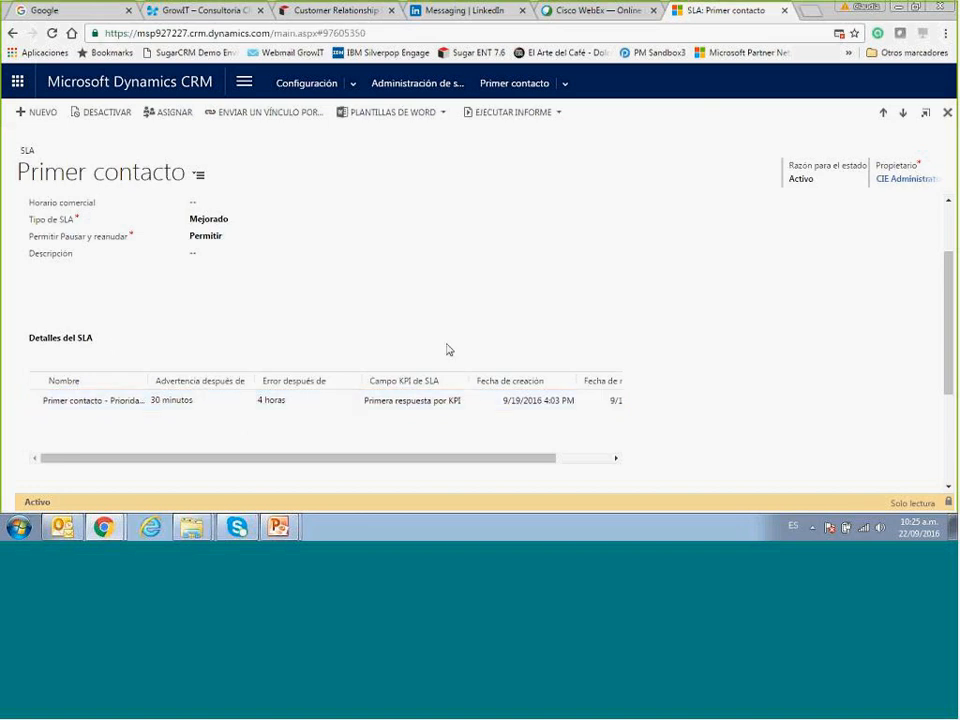
pyautogui.click(102, 113)
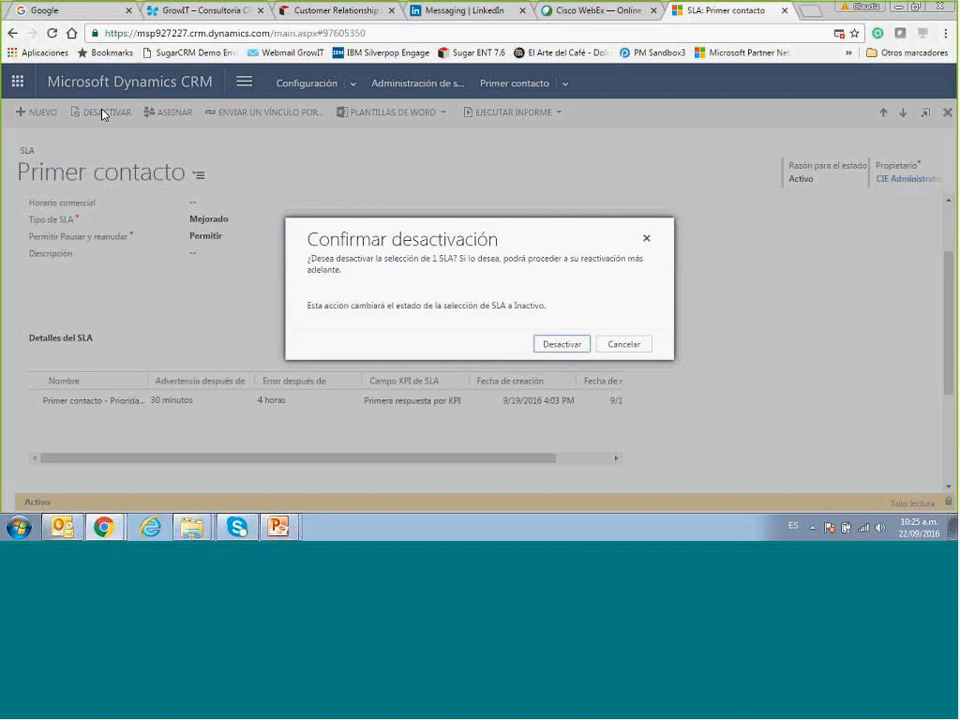
# Confirm deactivating the Primer contacto SLA so its status becomes Borrador.
pyautogui.click(560, 349)
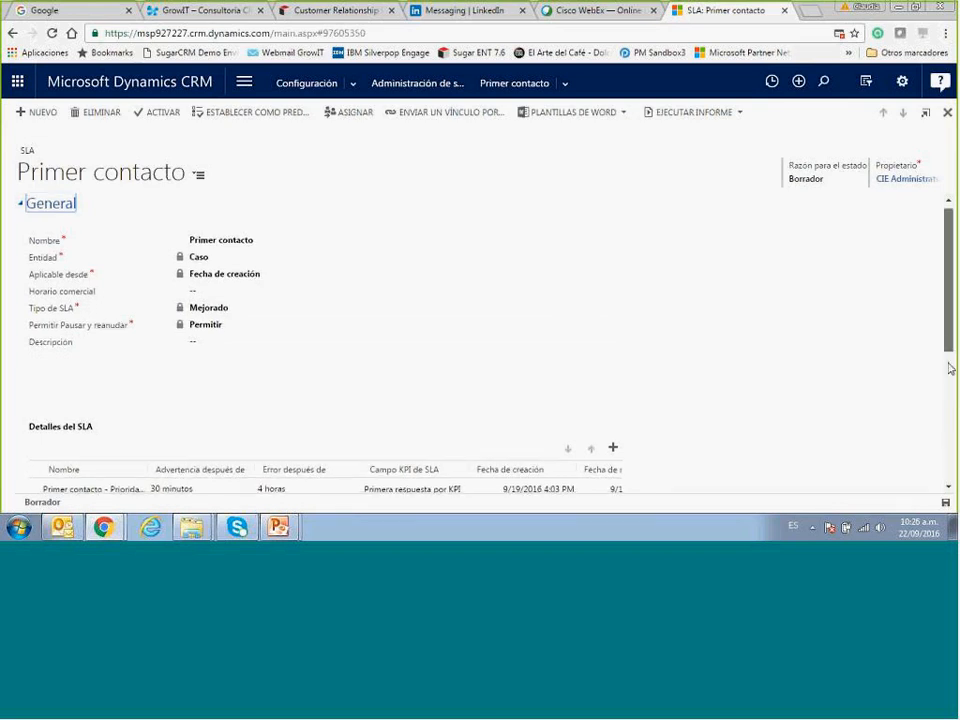
pyautogui.scroll(-3, 948, 385)
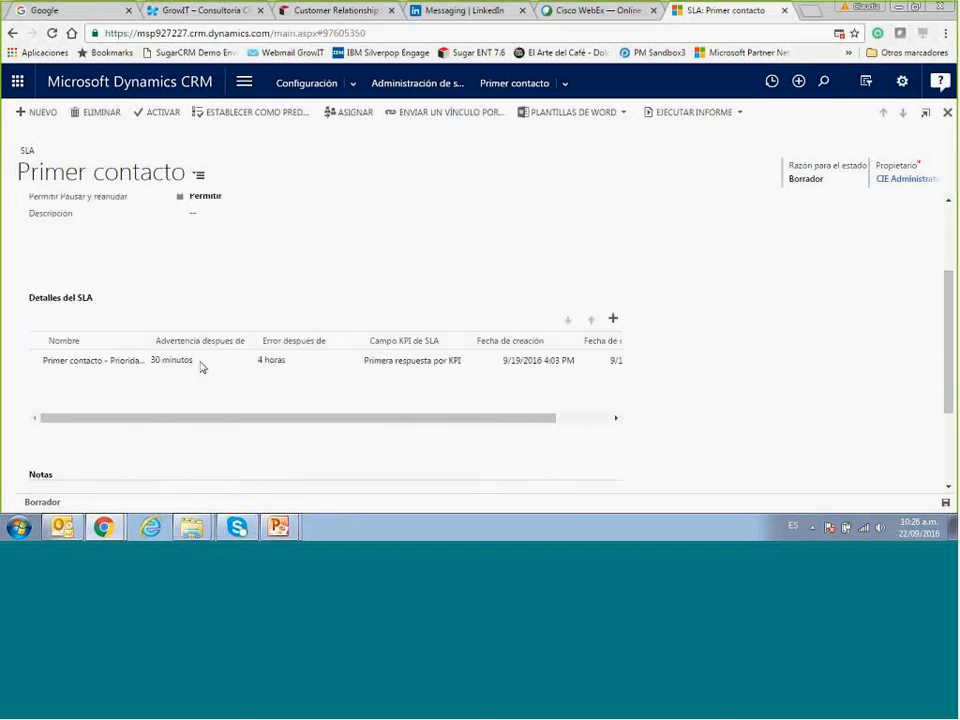
# Open the Primer contacto - Prioridad alta SLA item and review its Prioridad condition, success criteria and failure time.
pyautogui.doubleClick(125, 364)
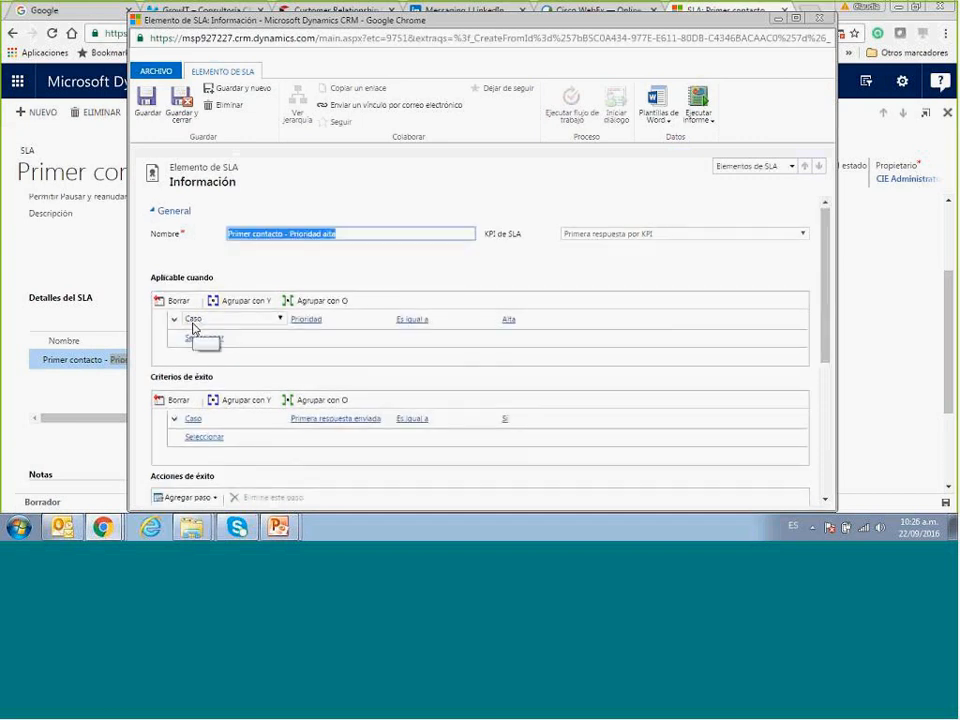
pyautogui.click(305, 319)
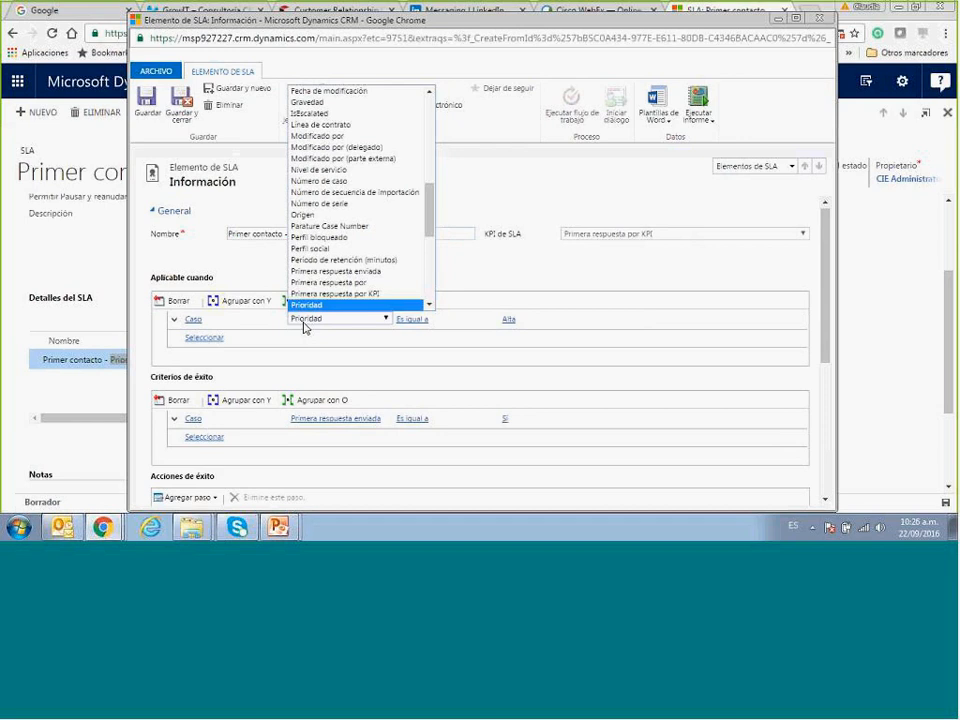
pyautogui.click(303, 322)
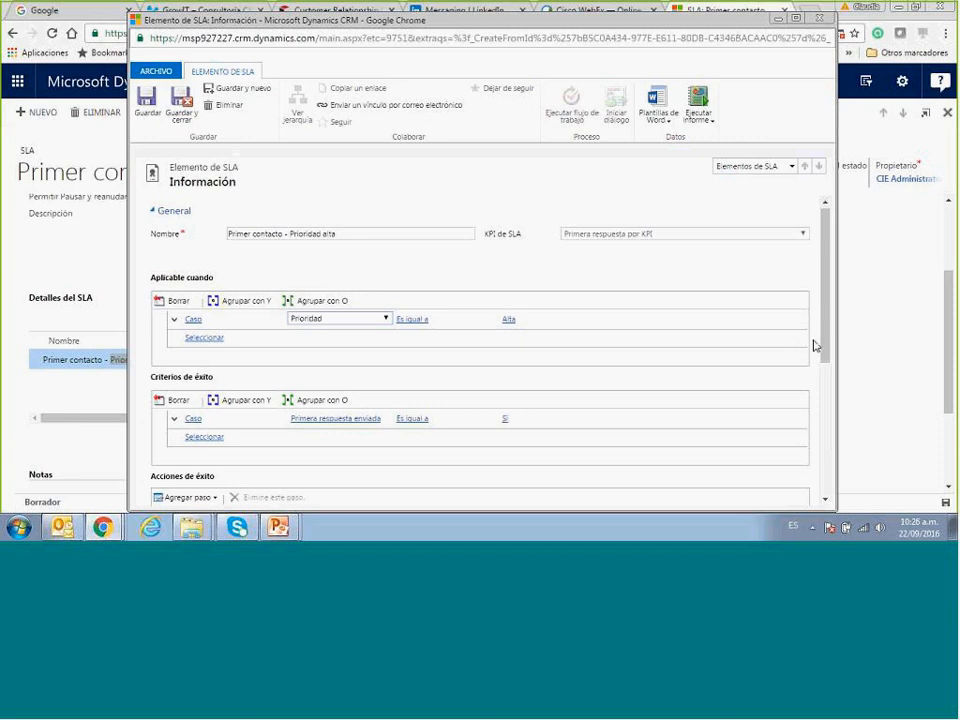
pyautogui.moveTo(823, 352); pyautogui.dragTo(824, 445)
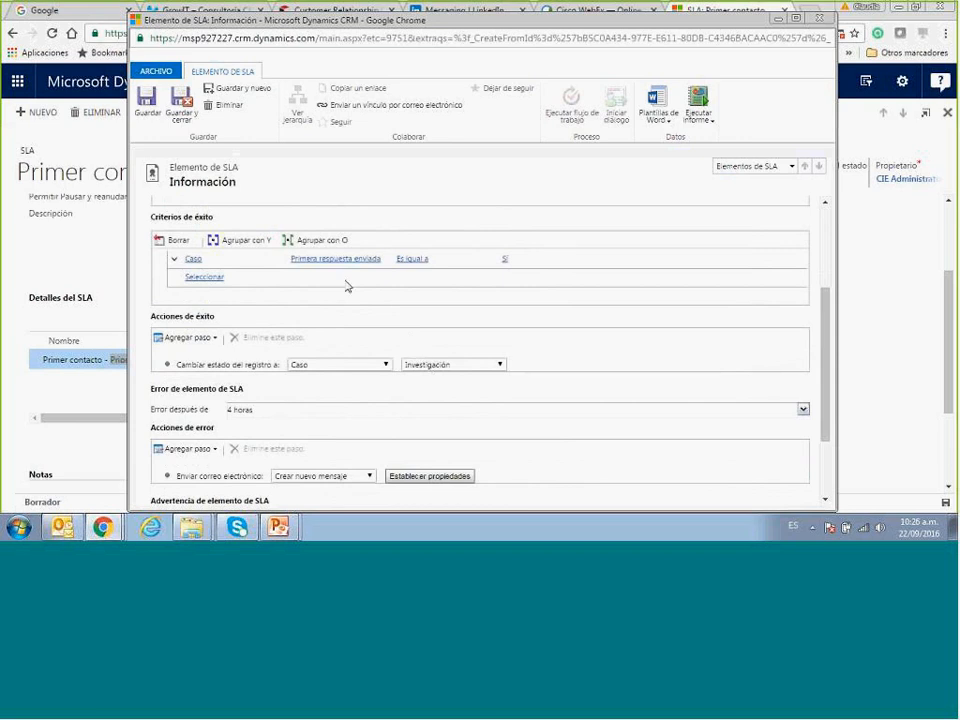
pyautogui.click(520, 264)
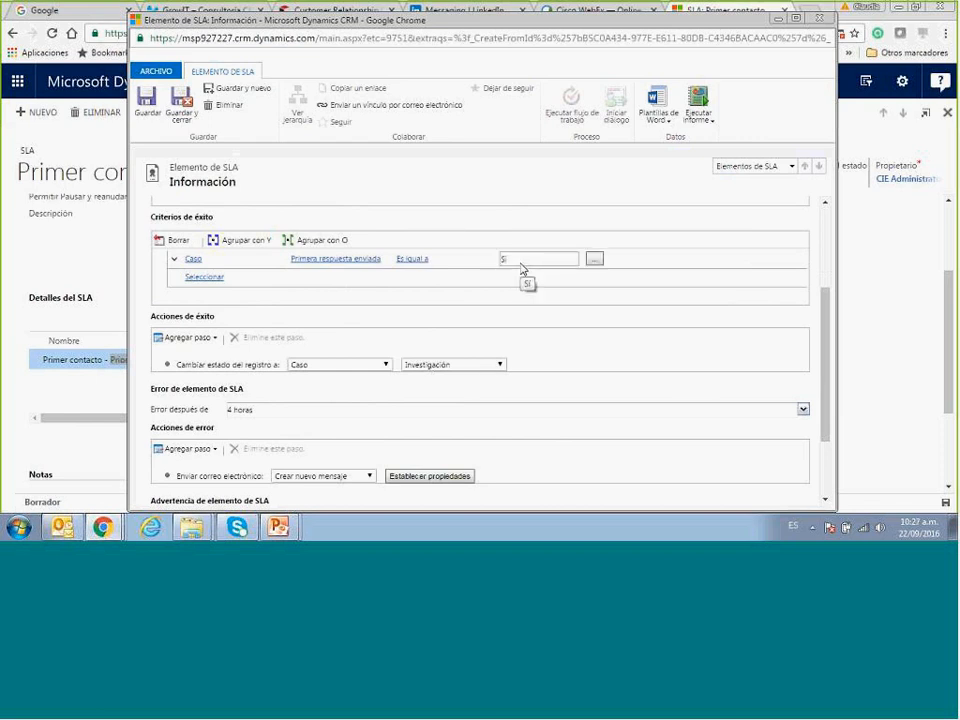
pyautogui.click(526, 292)
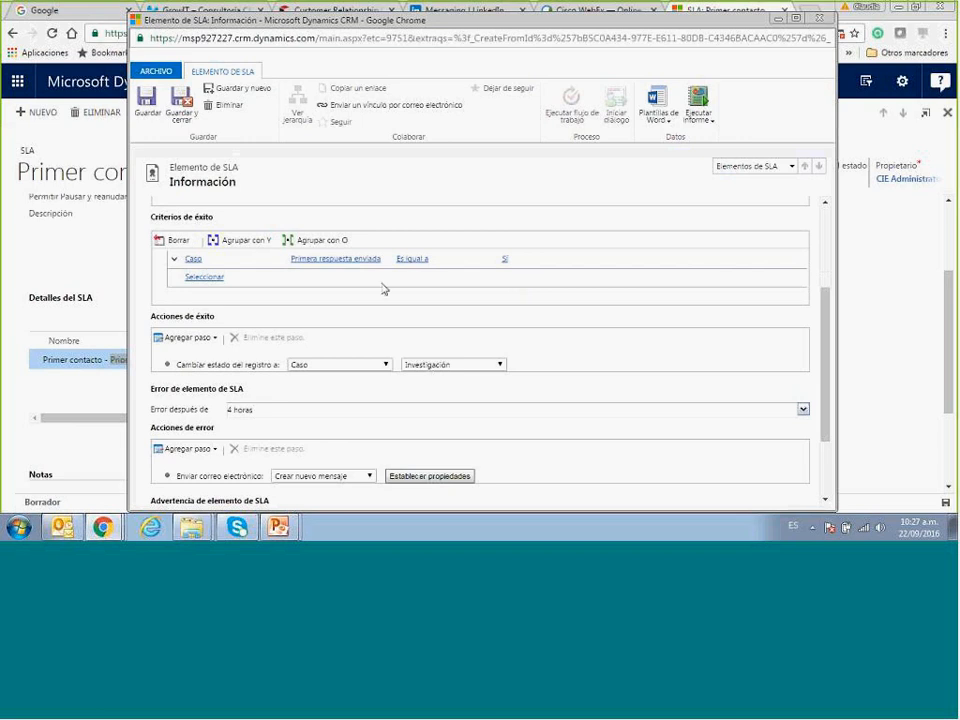
pyautogui.click(212, 277)
pyautogui.click(803, 410)
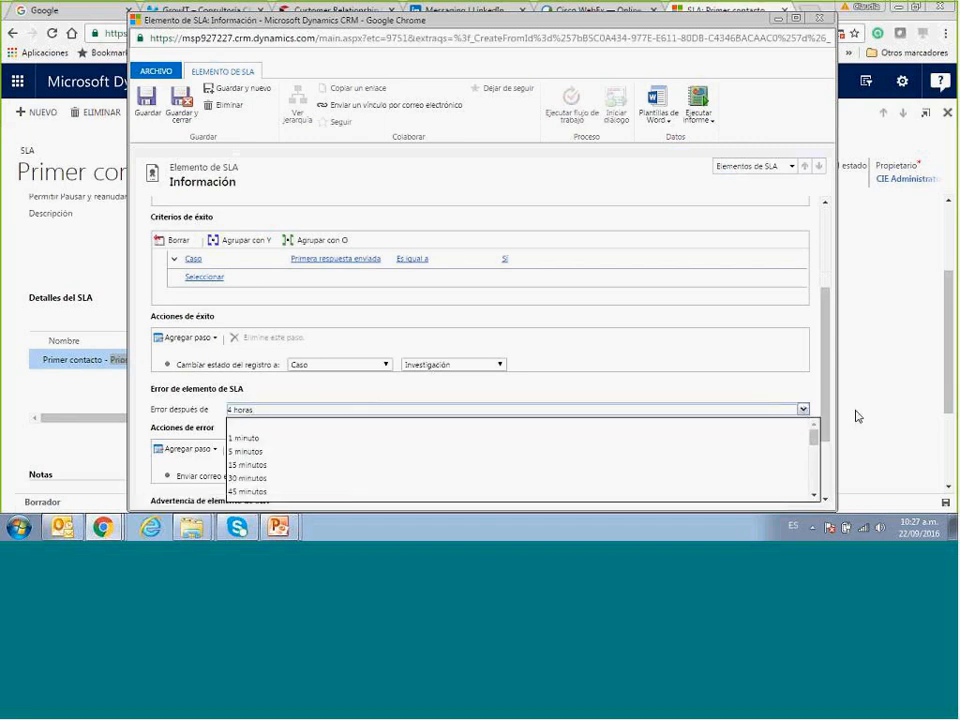
# Bring the 'Elemento de SLA' details window back to the front.
pyautogui.click(951, 408)
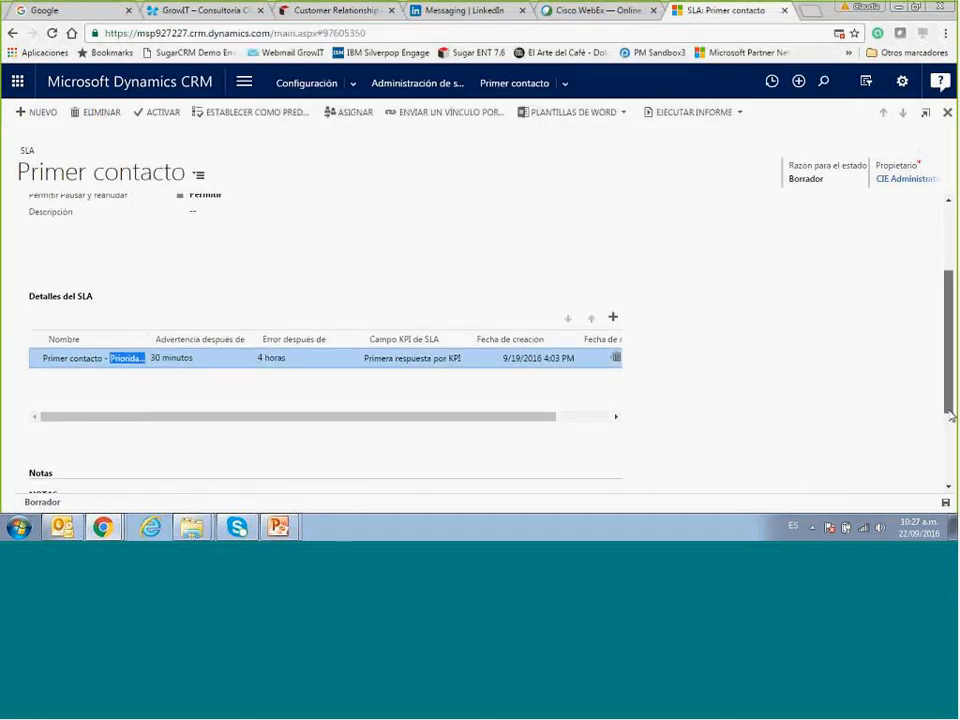
pyautogui.moveTo(950, 415); pyautogui.dragTo(950, 424)
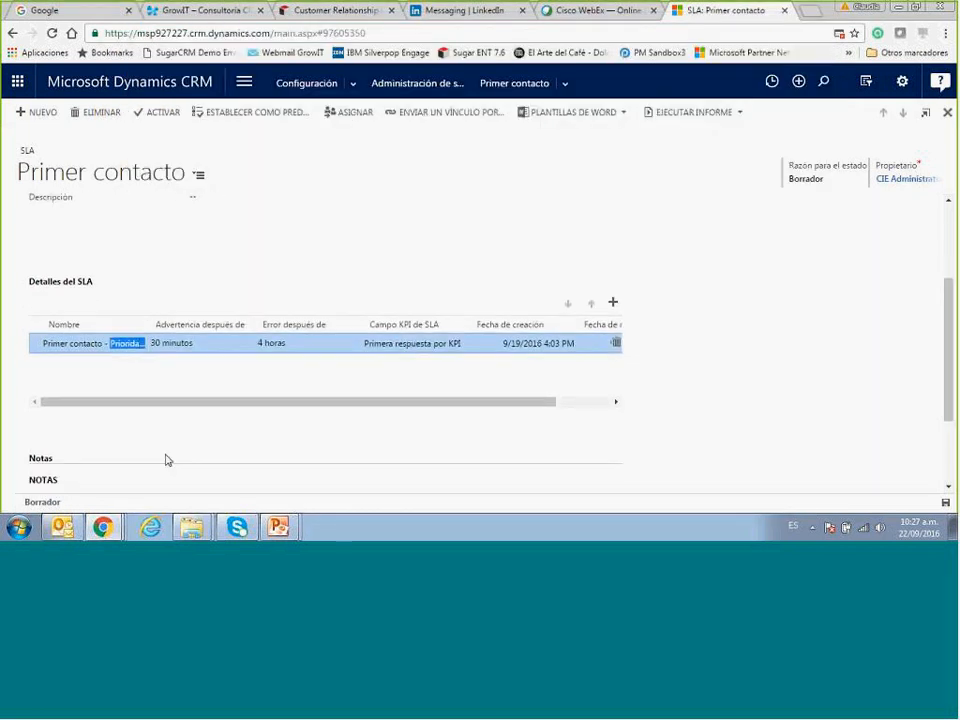
pyautogui.click(104, 527)
pyautogui.click(201, 448)
pyautogui.click(104, 527)
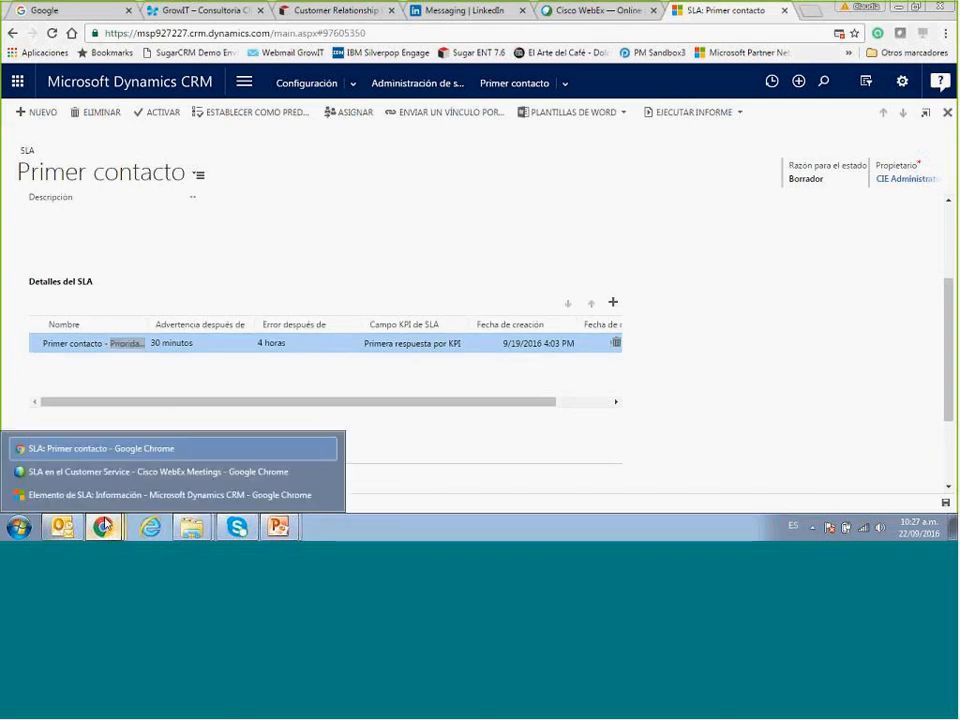
pyautogui.click(98, 497)
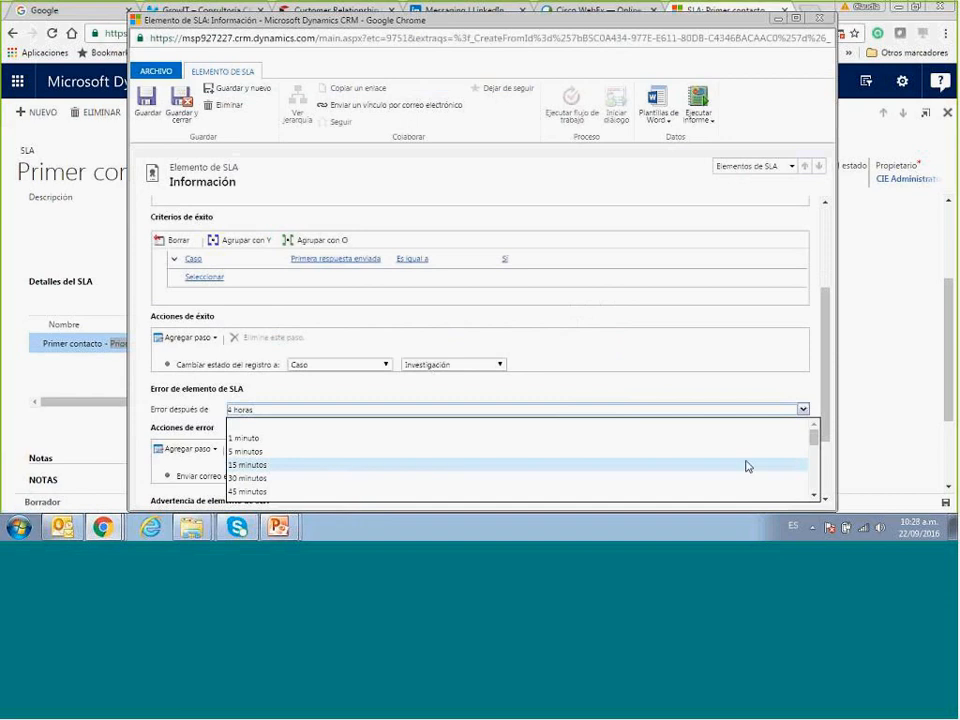
pyautogui.moveTo(812, 439)
pyautogui.mouseDown()
pyautogui.moveTo(812, 467)
pyautogui.moveTo(812, 452)
pyautogui.mouseUp()
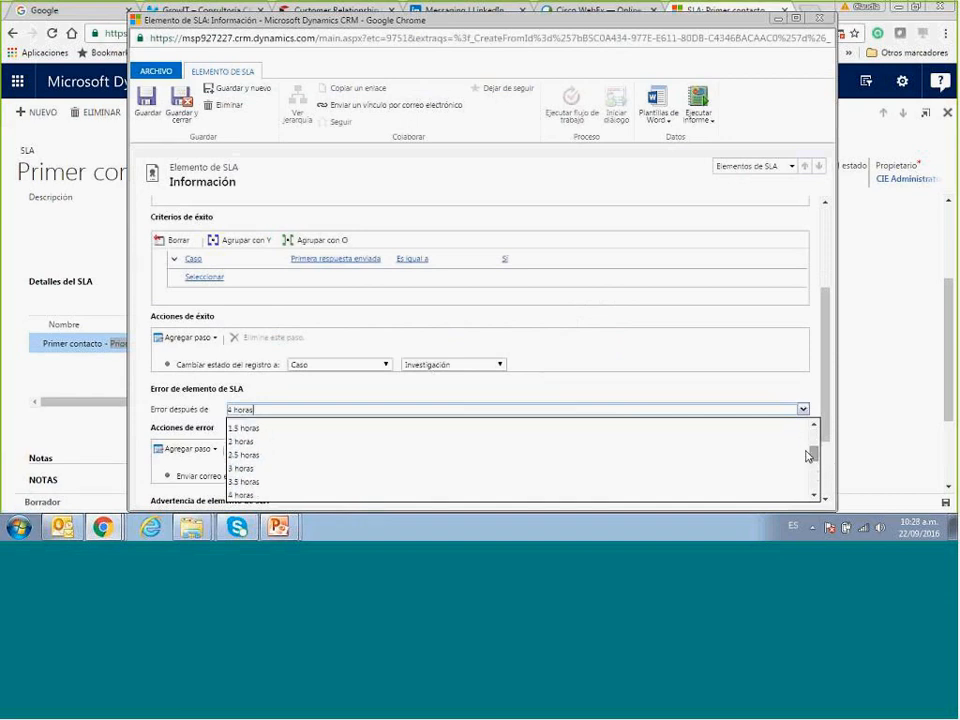
# Review the 4-hour error time and the success action setting status to Investigación.
pyautogui.click(789, 396)
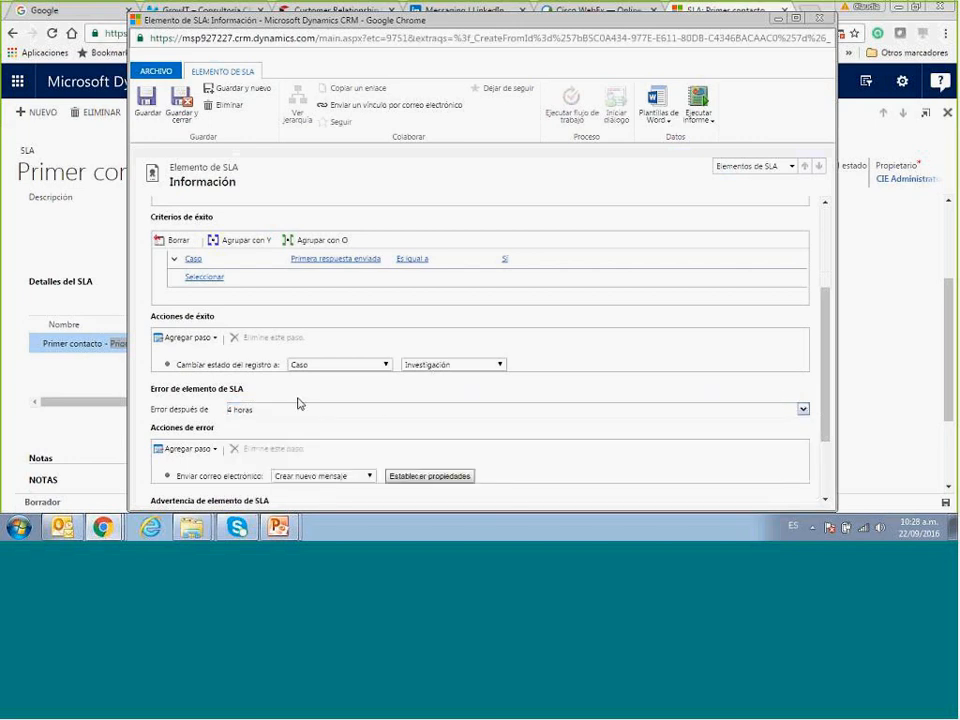
pyautogui.click(195, 338)
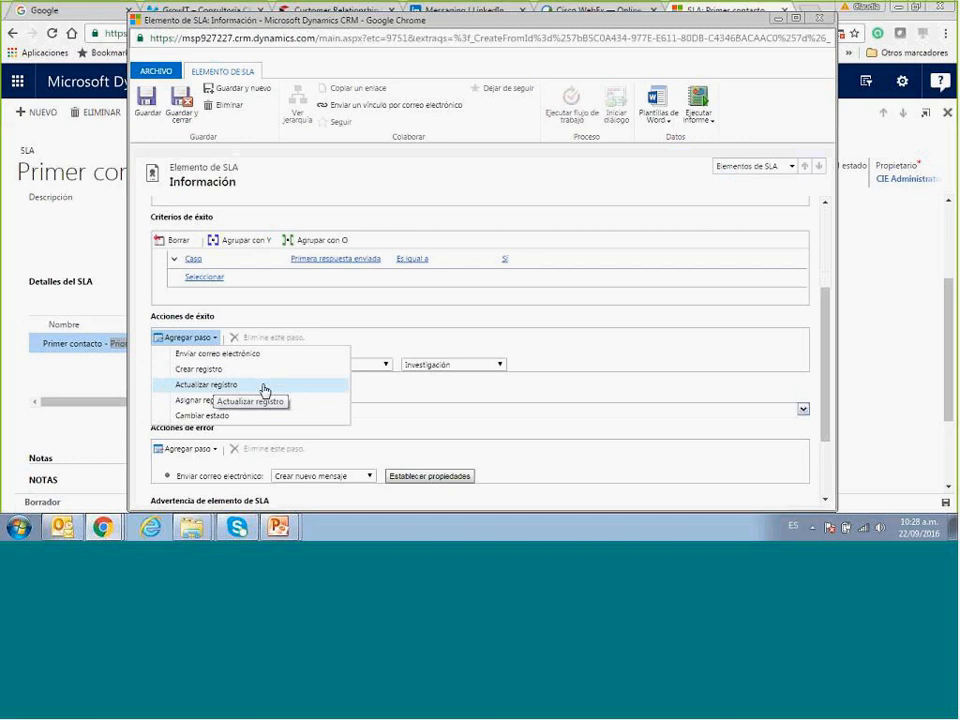
pyautogui.click(395, 395)
pyautogui.moveTo(243, 367); pyautogui.dragTo(164, 366)
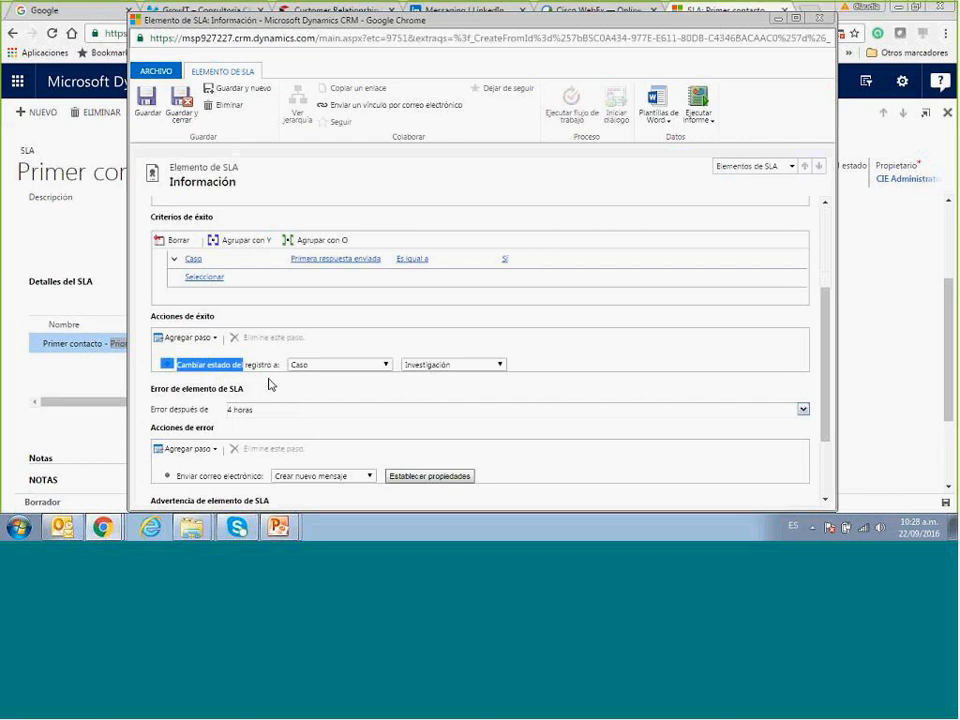
pyautogui.click(269, 384)
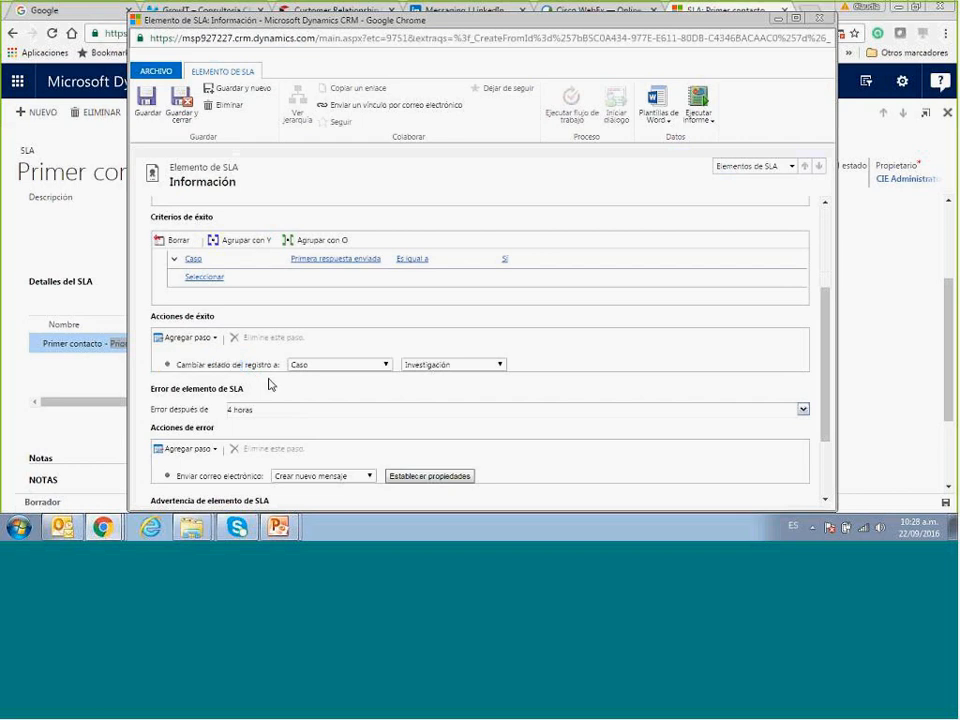
pyautogui.click(481, 368)
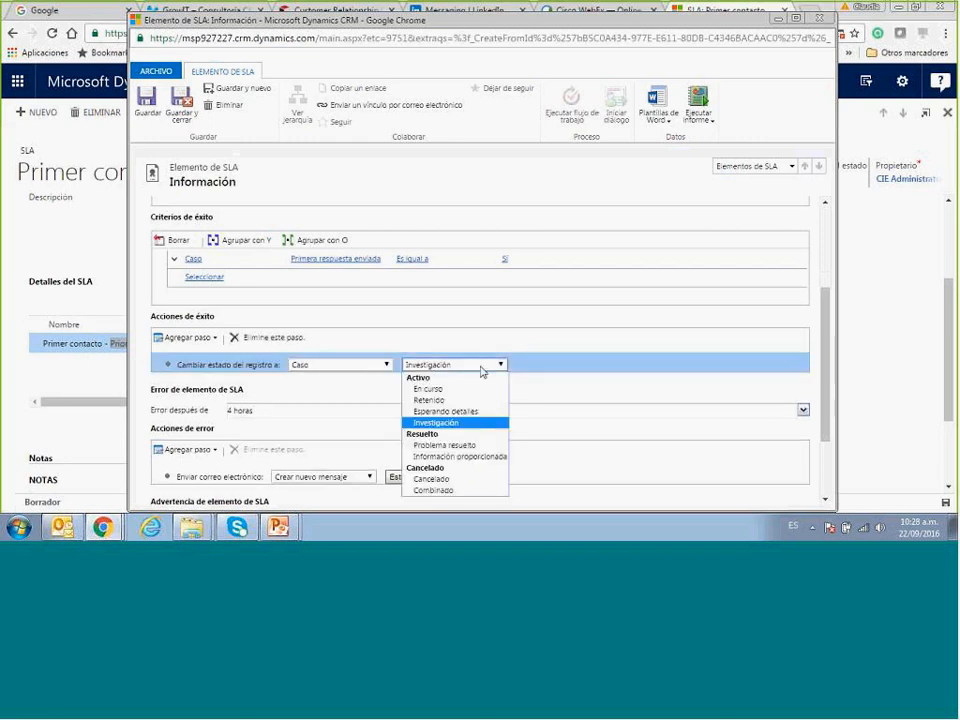
pyautogui.click(568, 396)
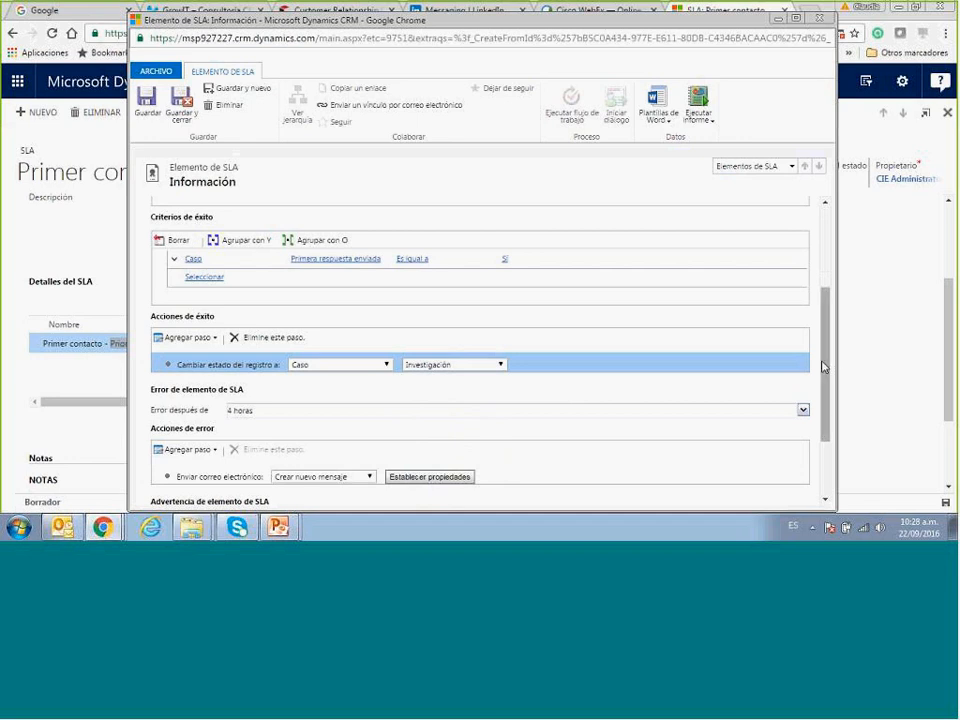
pyautogui.moveTo(822, 367); pyautogui.dragTo(822, 420)
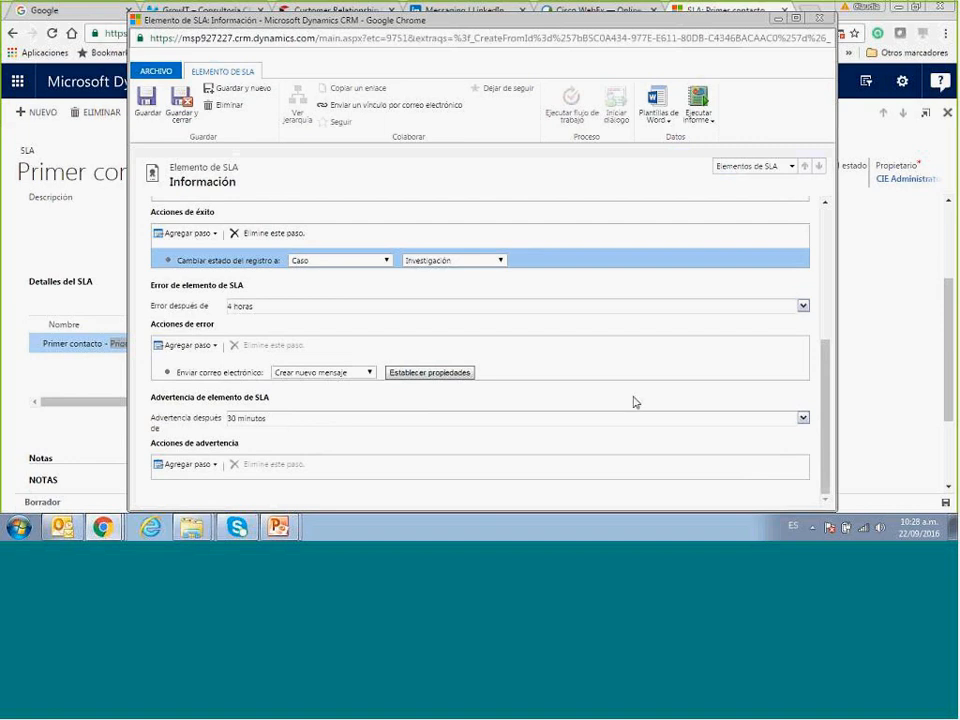
# Change the SLA item's warning time to 3 horas, save it and close its window.
pyautogui.click(802, 419)
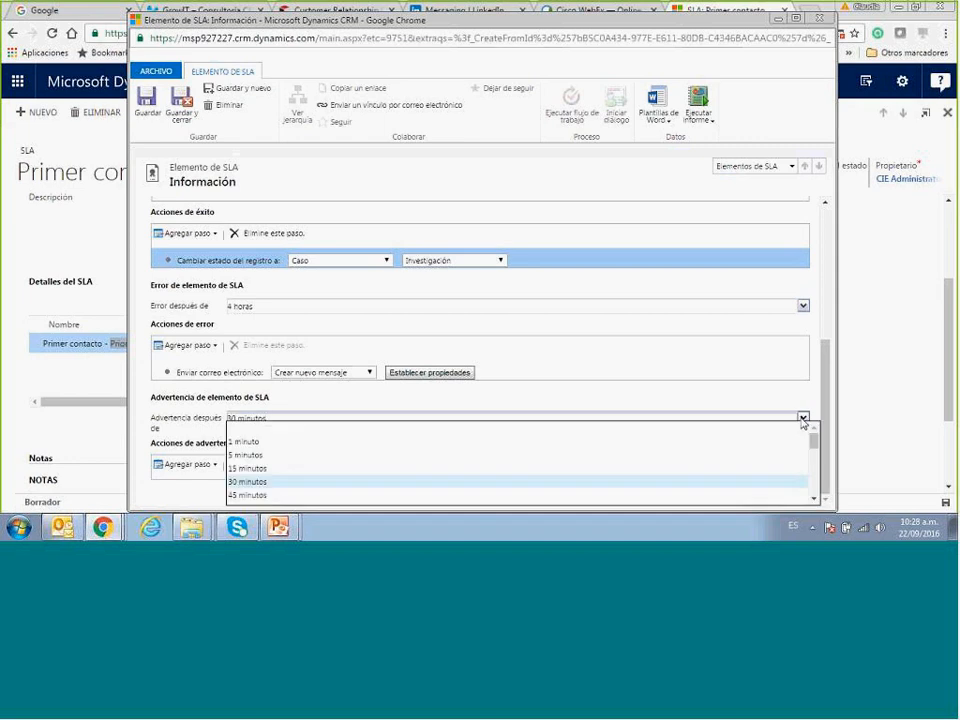
pyautogui.moveTo(812, 441); pyautogui.dragTo(813, 458)
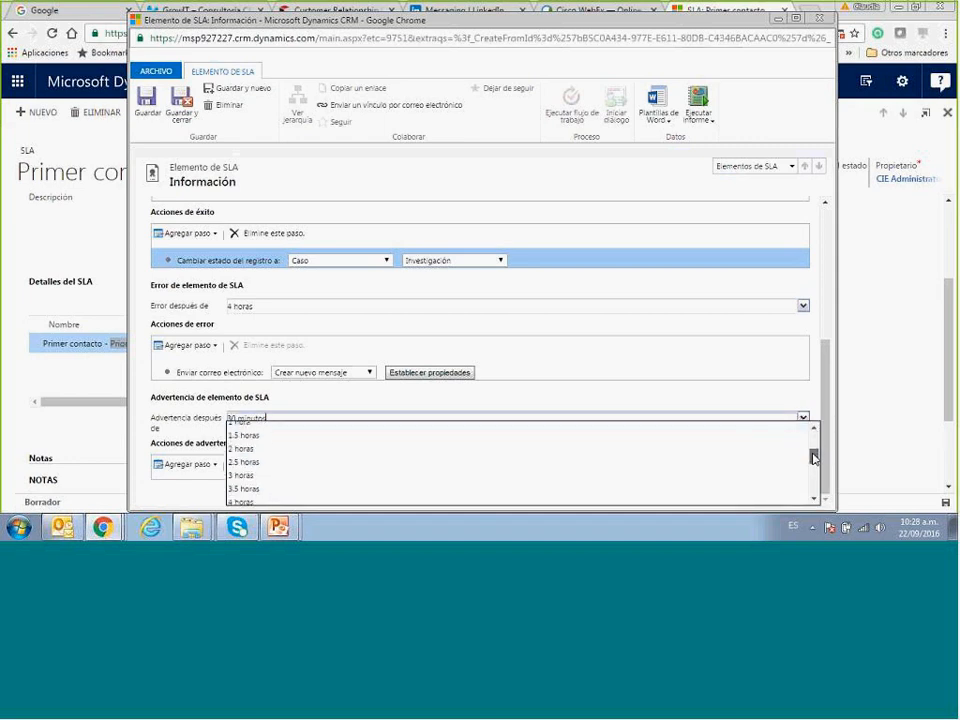
pyautogui.click(702, 481)
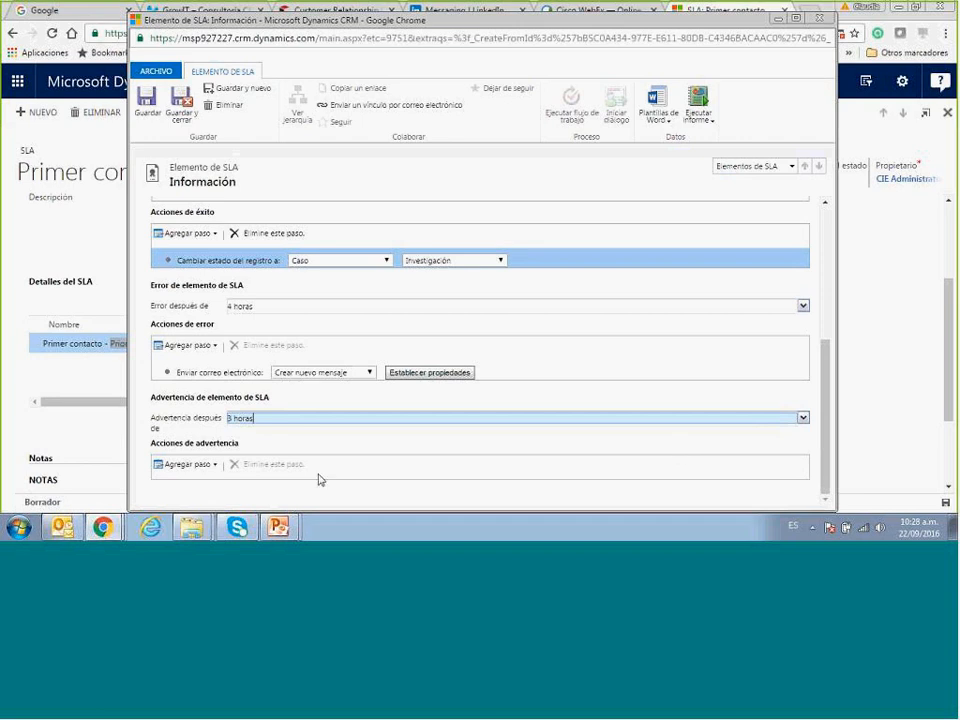
pyautogui.click(198, 467)
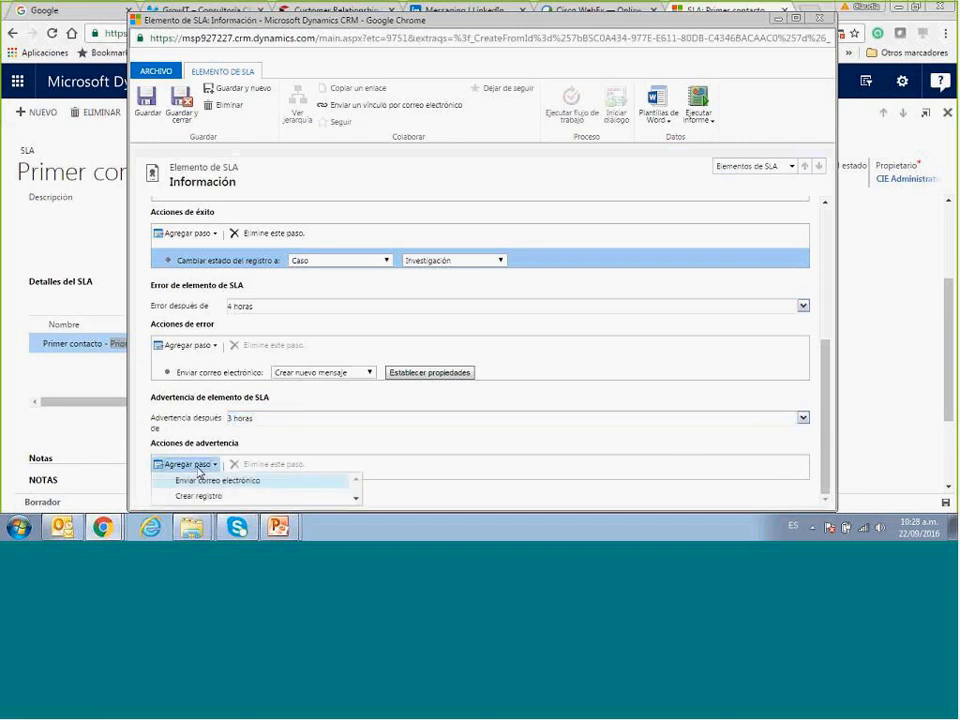
pyautogui.click(356, 499)
pyautogui.click(356, 499)
pyautogui.click(356, 499)
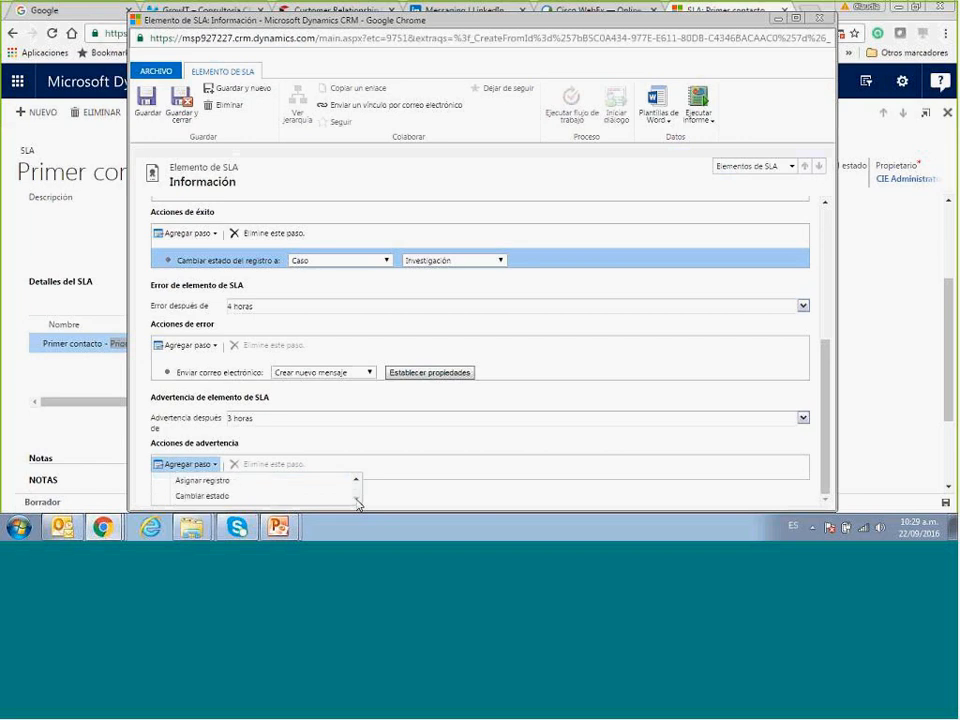
pyautogui.click(468, 441)
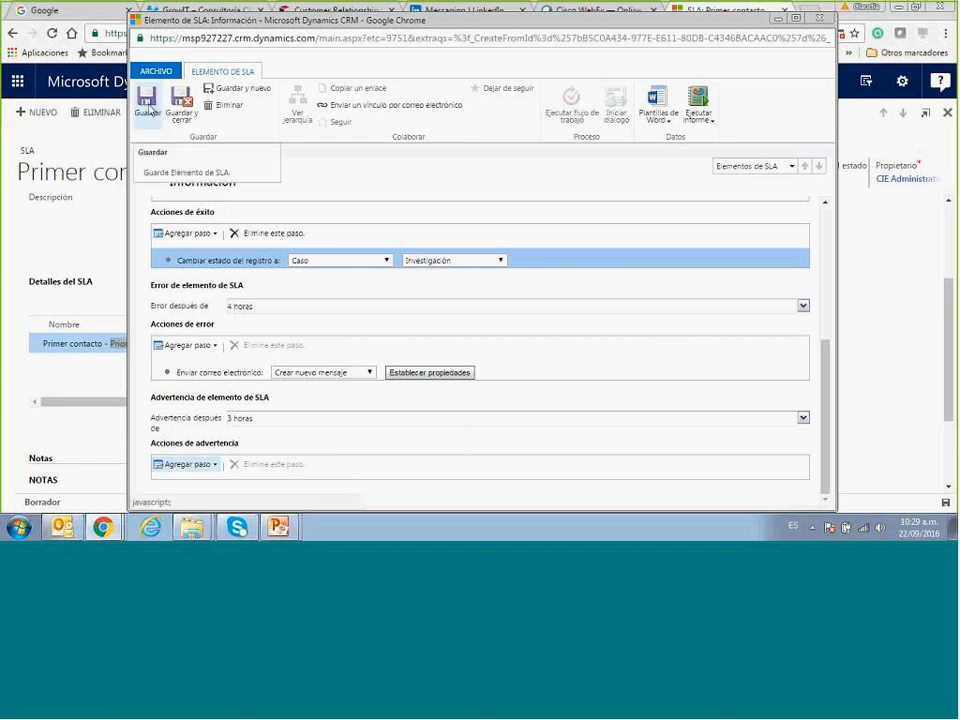
pyautogui.click(148, 110)
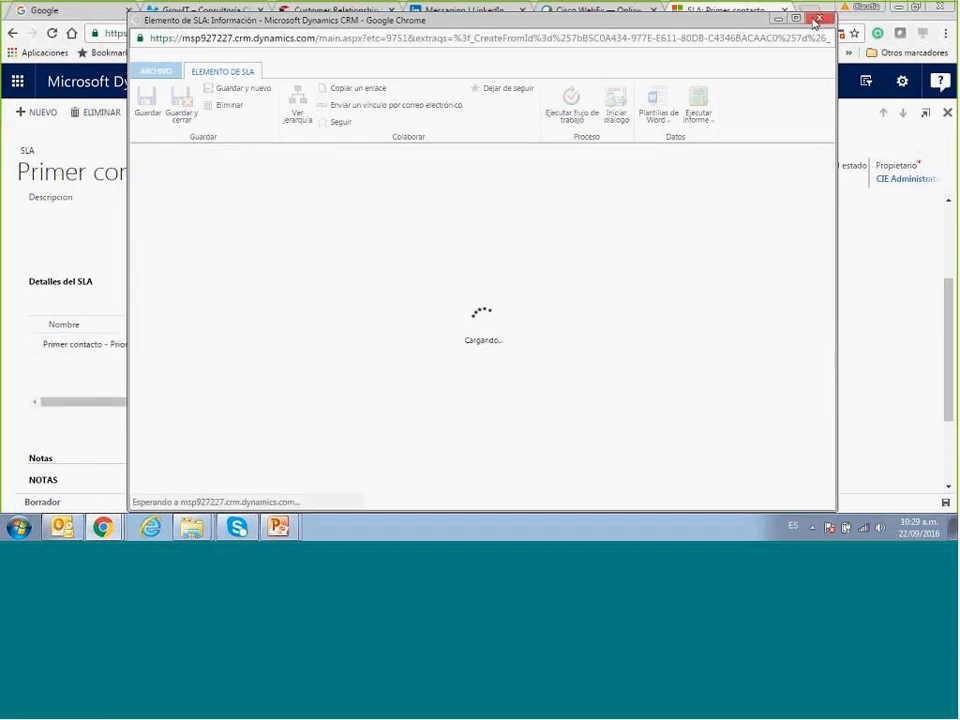
pyautogui.click(817, 21)
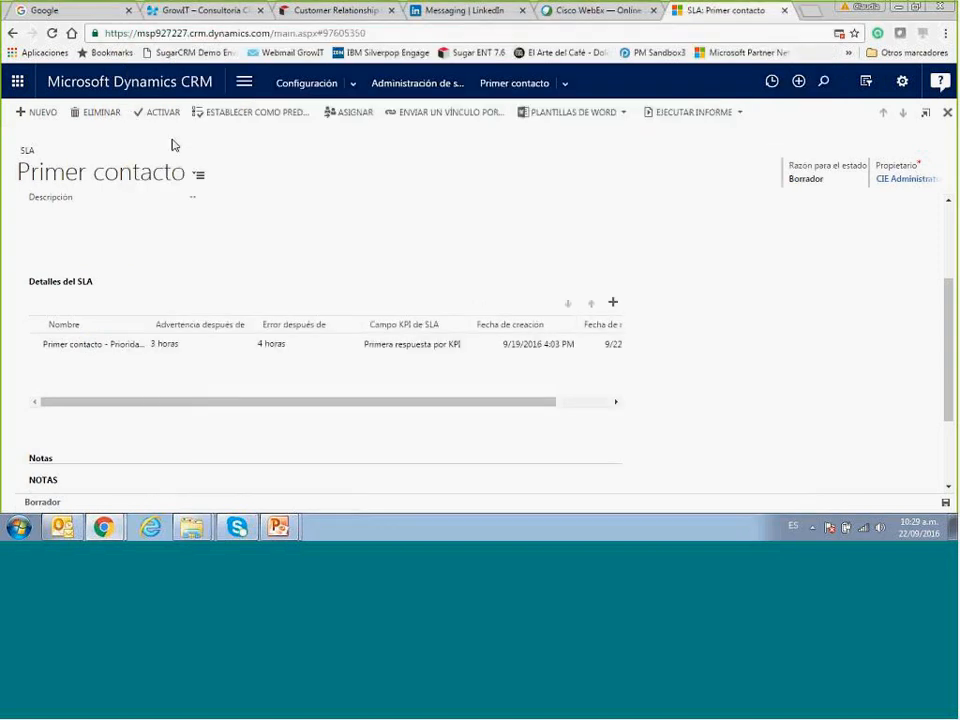
# Activate the Primer contacto SLA and confirm the activation.
pyautogui.click(156, 122)
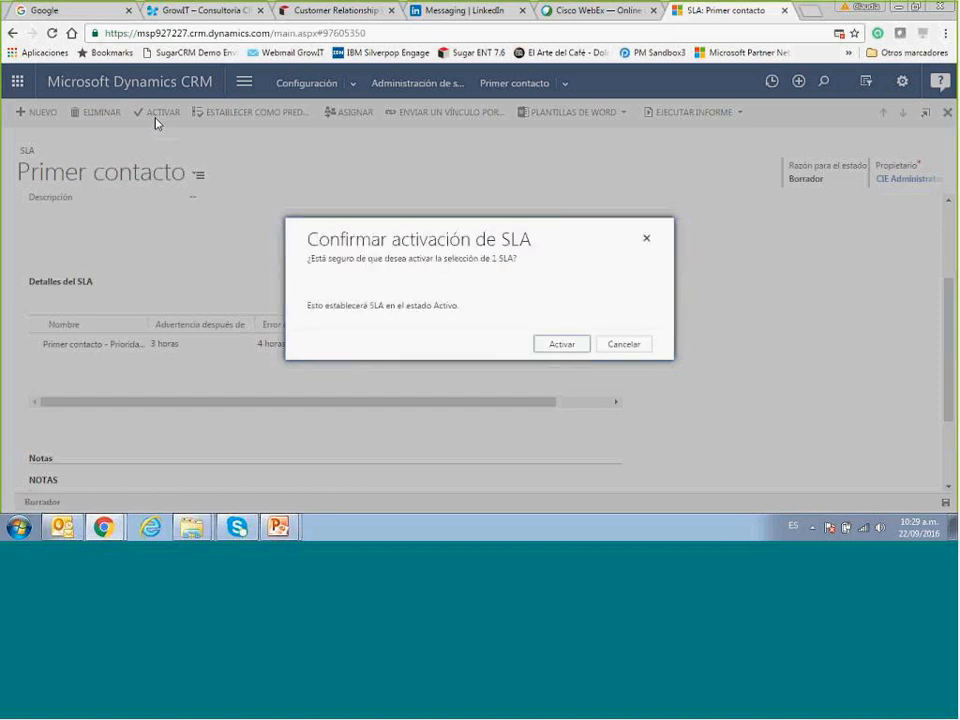
pyautogui.click(552, 344)
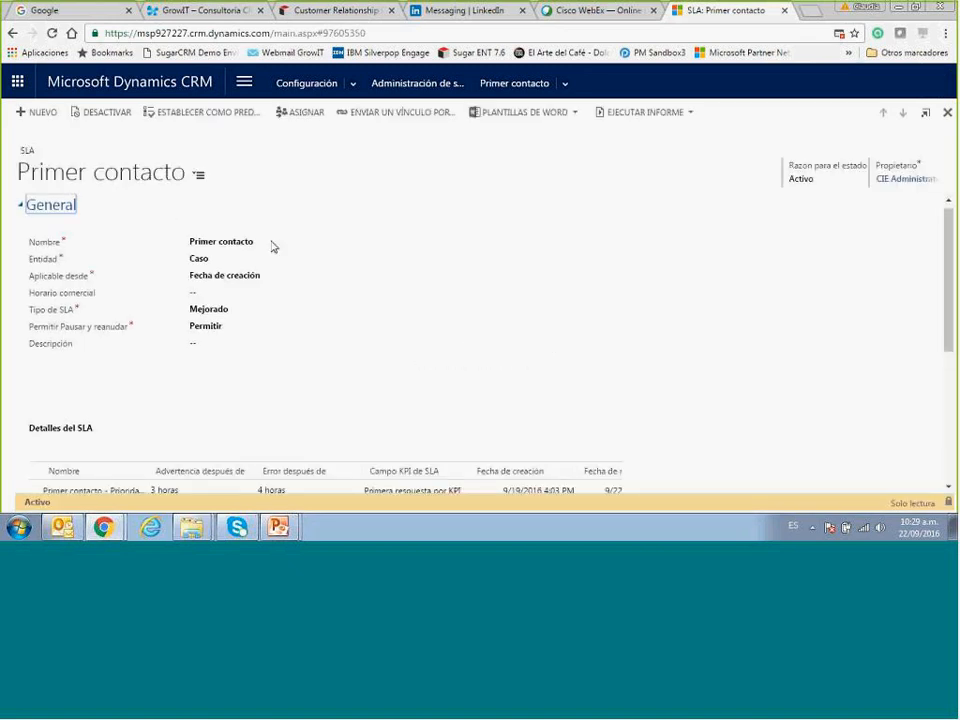
# Go to Servicio > Clientes > Cuentas to show 'Mis cuentas activas'.
pyautogui.click(252, 90)
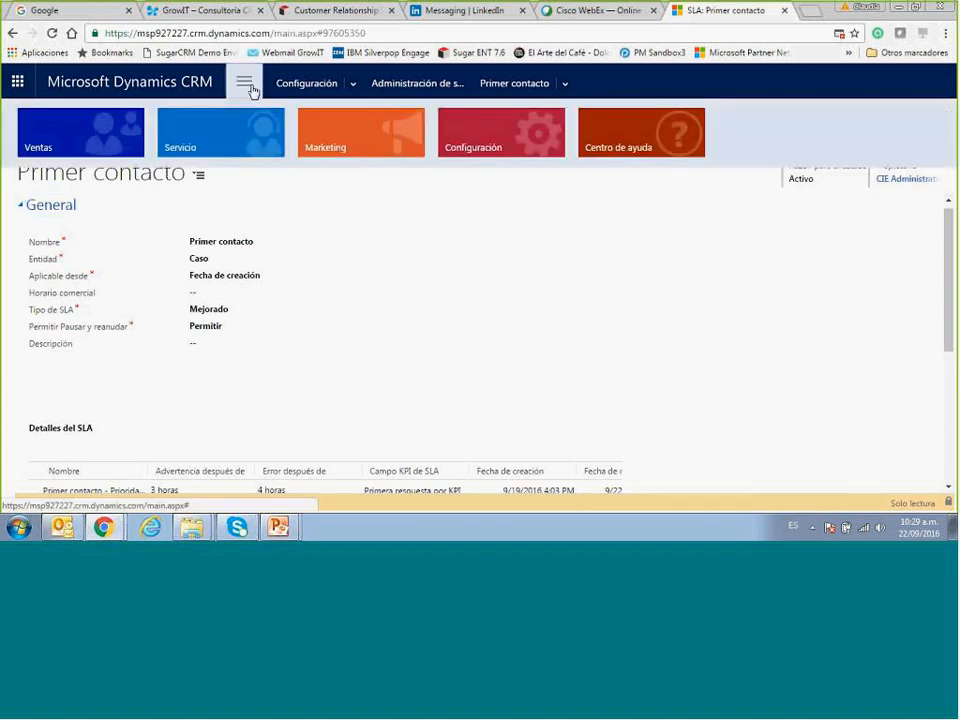
pyautogui.click(228, 141)
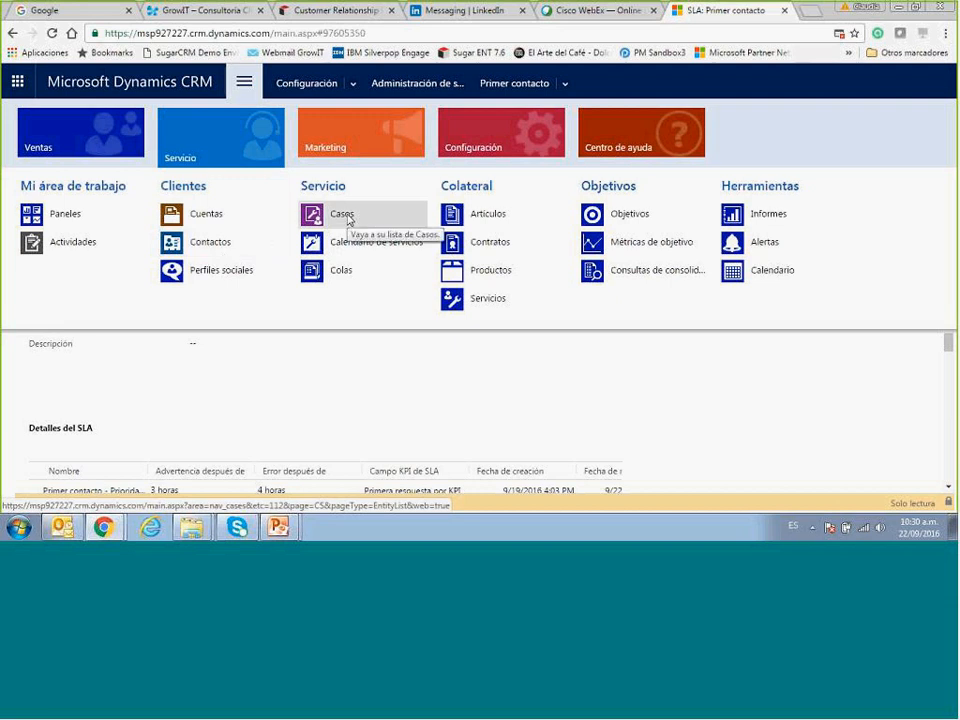
pyautogui.click(207, 215)
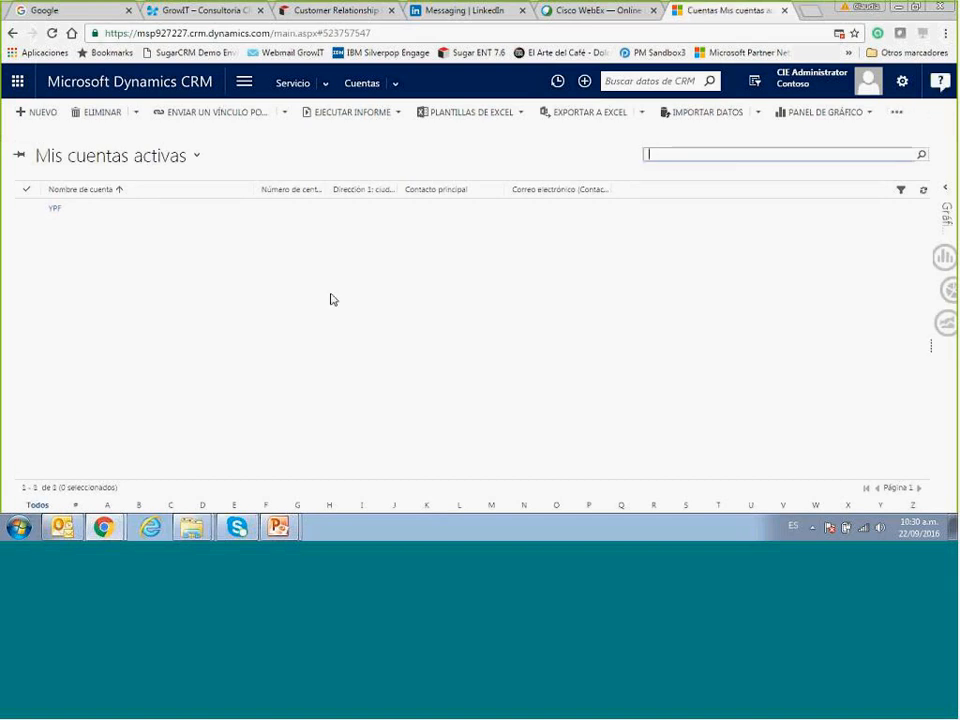
# Create a new account named COSMETICOS AVON and save it.
pyautogui.click(24, 117)
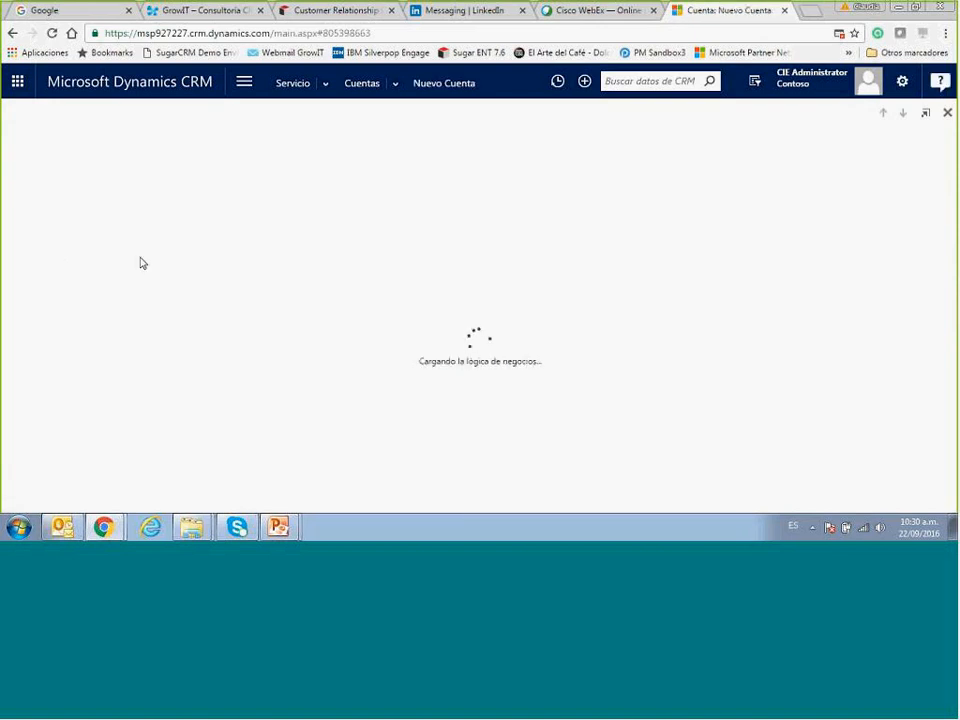
pyautogui.click(153, 281)
pyautogui.press('capslock')
pyautogui.write('COSMETICOS AVON')
pyautogui.press('Tab')
pyautogui.press('Tab')
pyautogui.press('Tab')
pyautogui.press('Tab')
pyautogui.press('Tab')
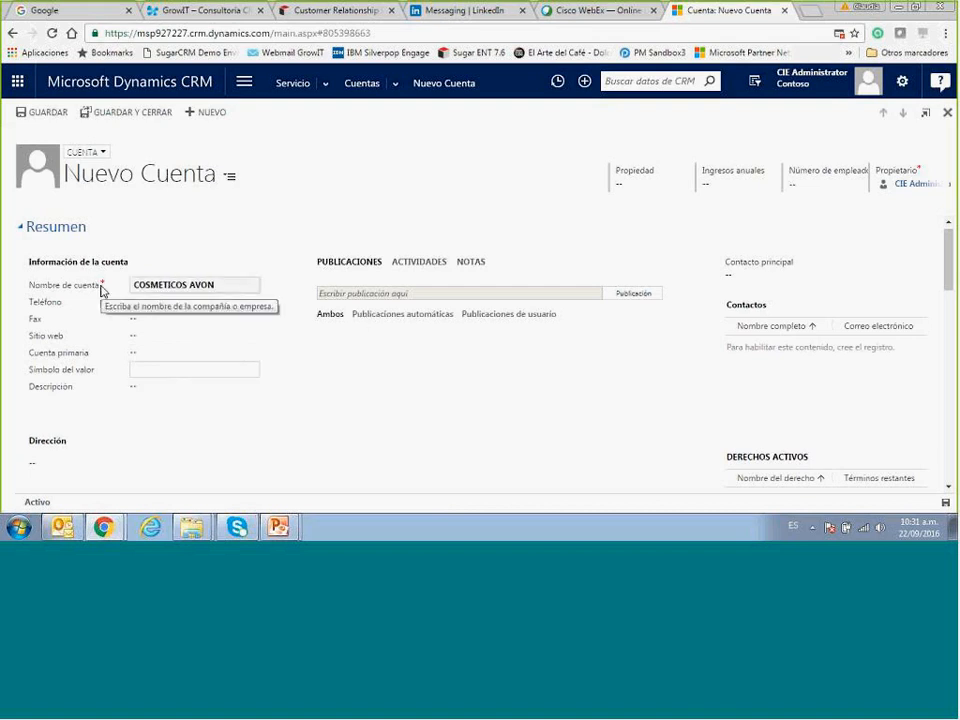
pyautogui.click(48, 114)
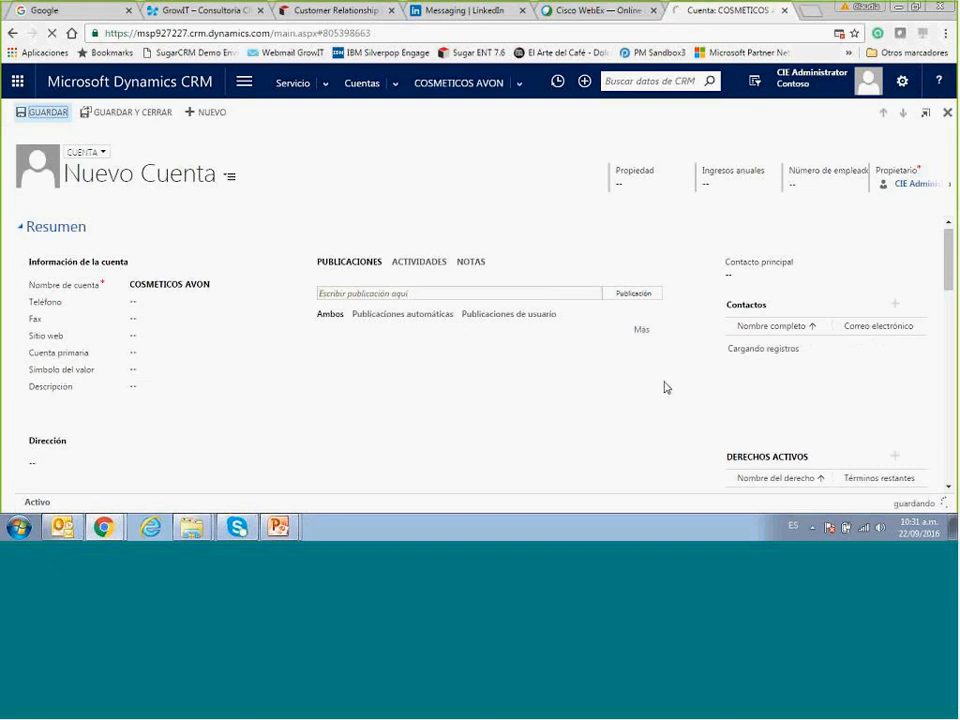
# Scroll to the account's Contactos section and start a new contact.
pyautogui.scroll(-1, 950, 272)
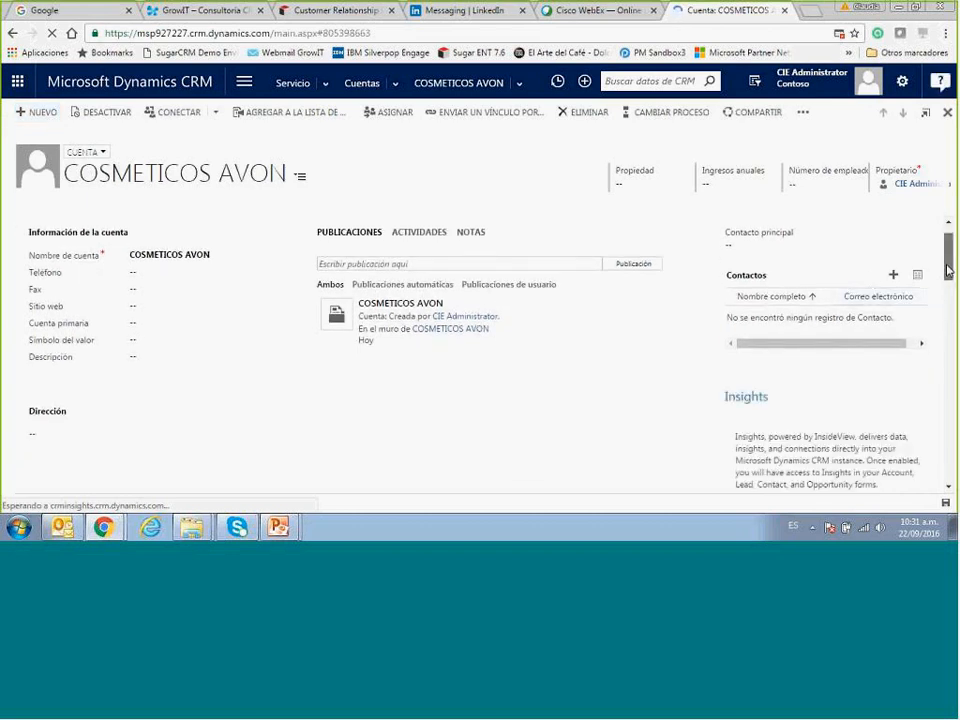
pyautogui.moveTo(948, 270); pyautogui.dragTo(955, 218)
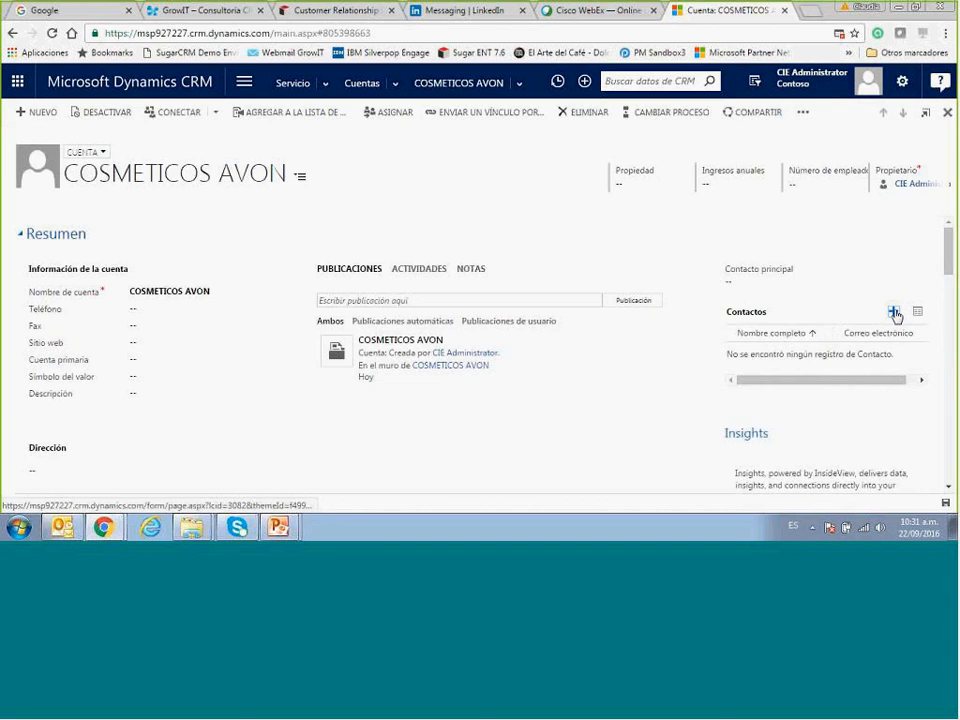
pyautogui.click(894, 313)
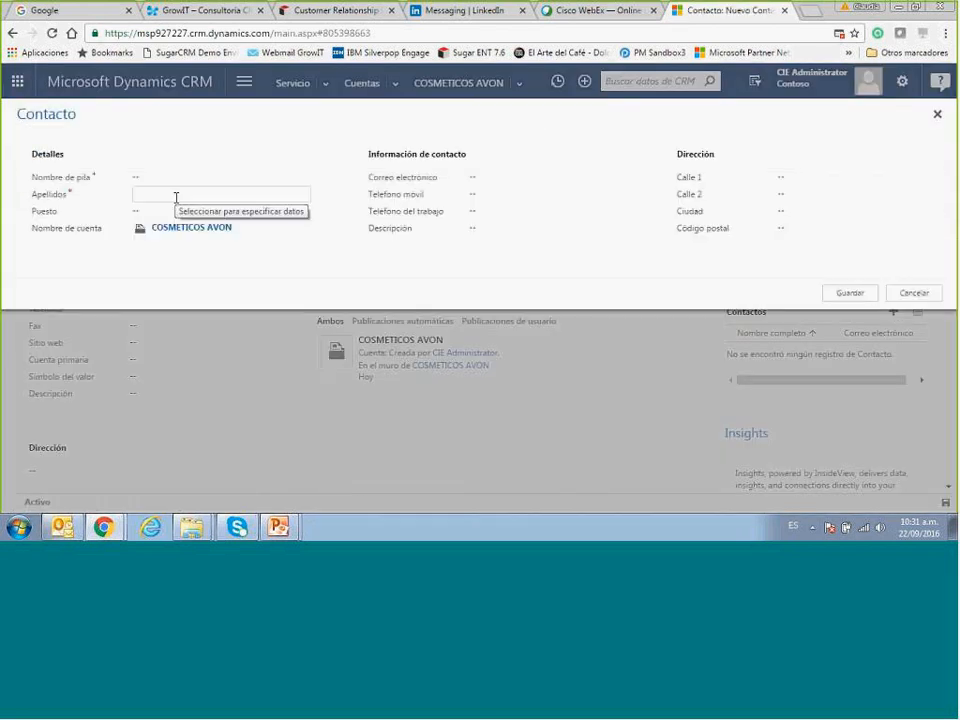
# Enter the contact's first name, surname and job title 'Gerente de marketing'.
pyautogui.click(167, 178)
pyautogui.write('mER')
pyautogui.press('BackSpace')
pyautogui.press('BackSpace')
pyautogui.press('BackSpace')
pyautogui.press('capslock')
pyautogui.press('Tab')
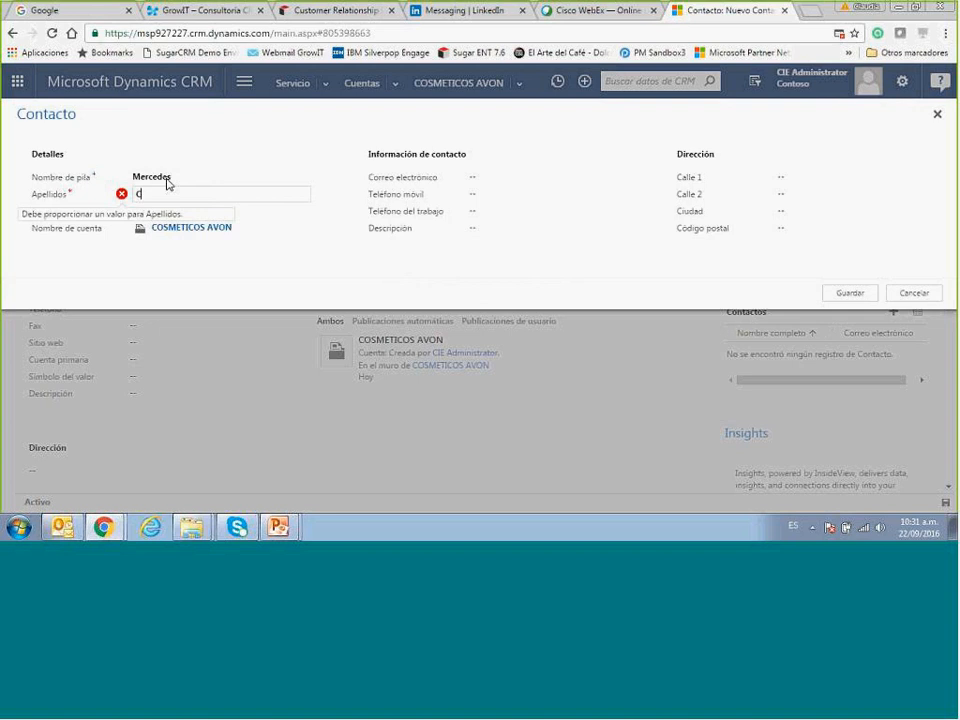
pyautogui.press('Tab')
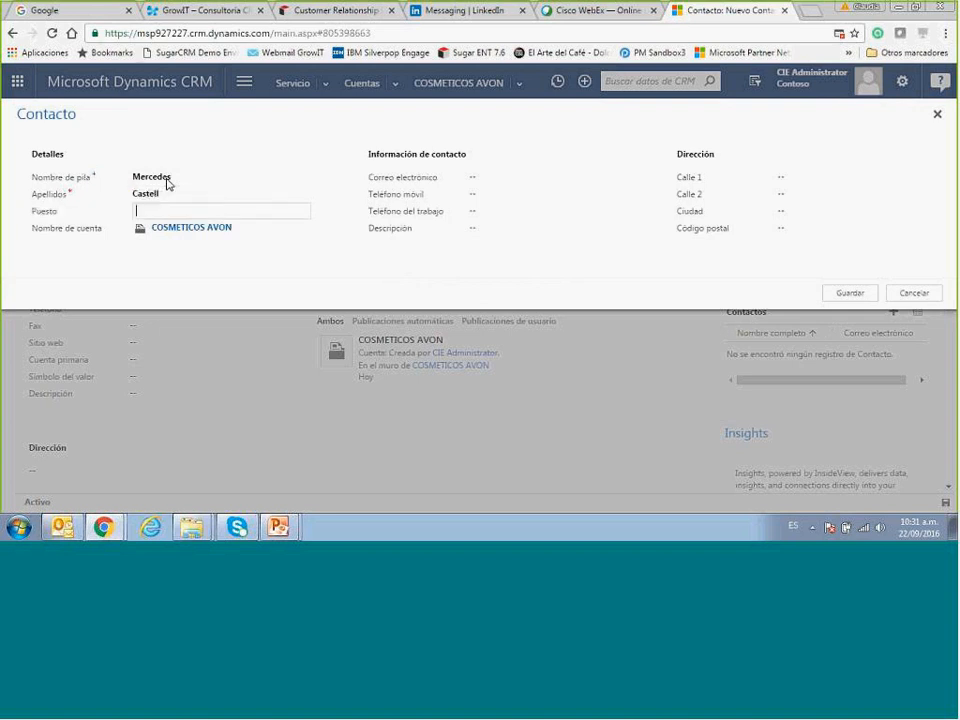
pyautogui.write('Gerente de marketing')
# Add the contact's e-mail address, save the contact and open its record.
pyautogui.press('Tab')
pyautogui.press('Tab')
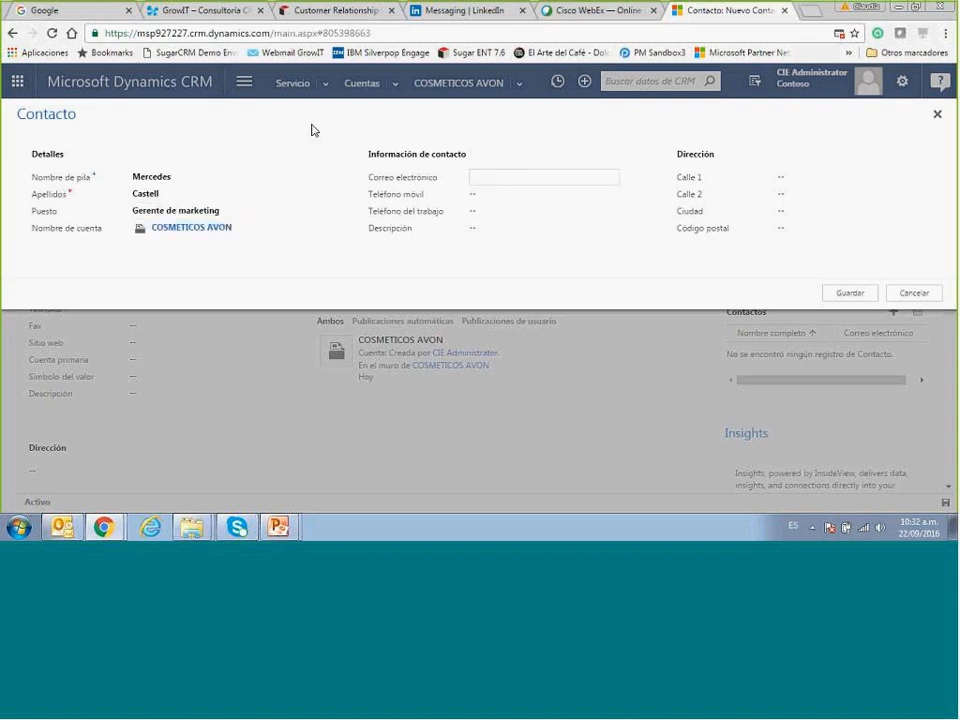
pyautogui.write('MER')
pyautogui.press('capslock')
pyautogui.press('BackSpace')
pyautogui.press('BackSpace')
pyautogui.press('BackSpace')
pyautogui.press('Tab')
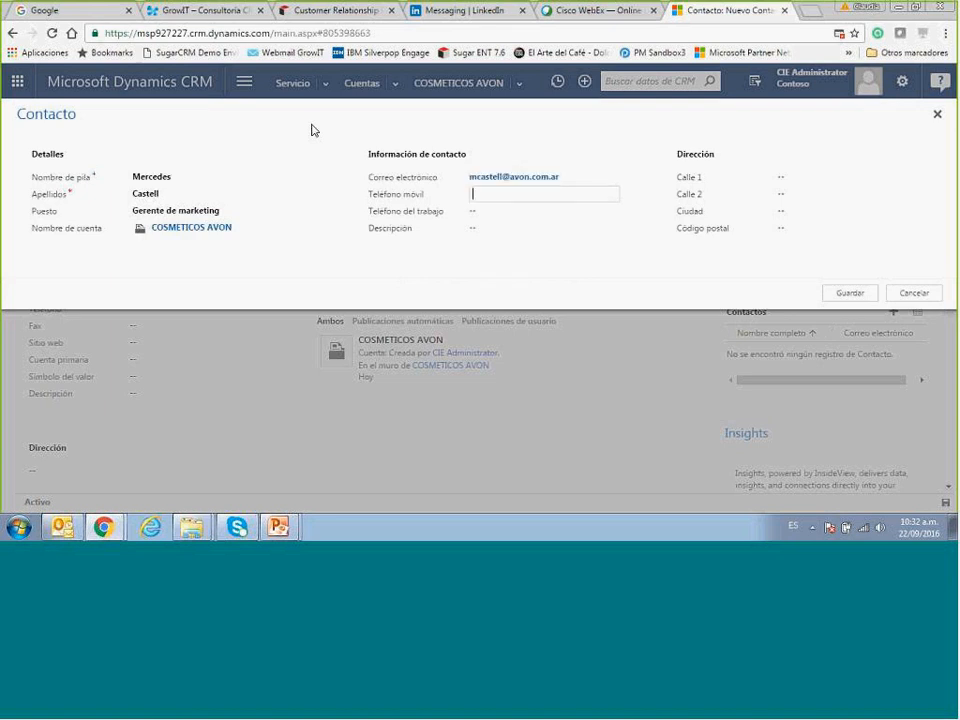
pyautogui.click(850, 296)
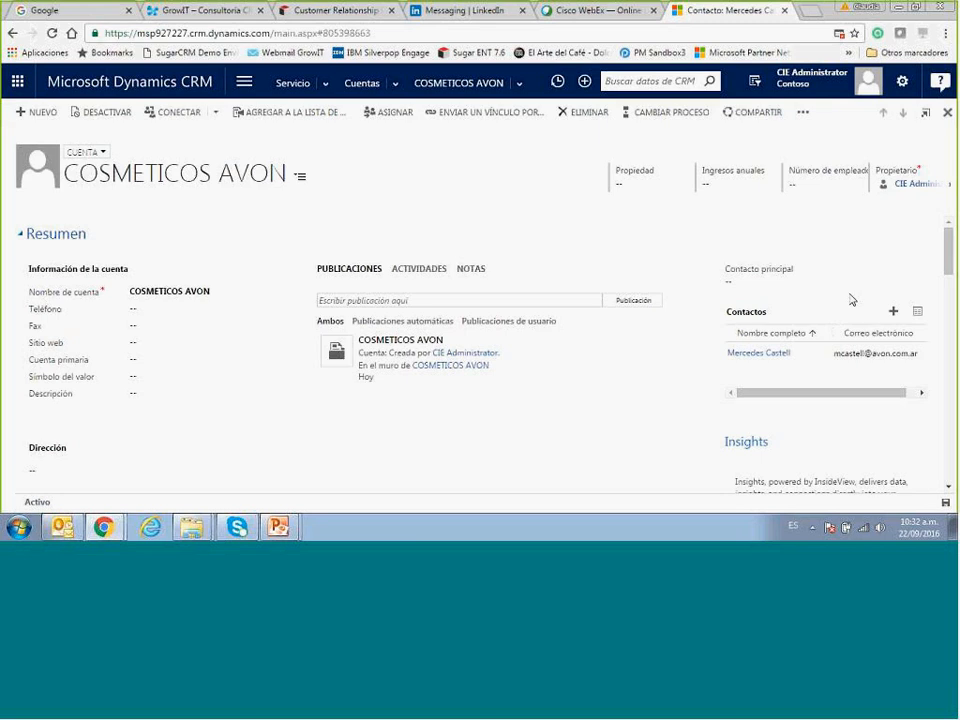
pyautogui.click(759, 354)
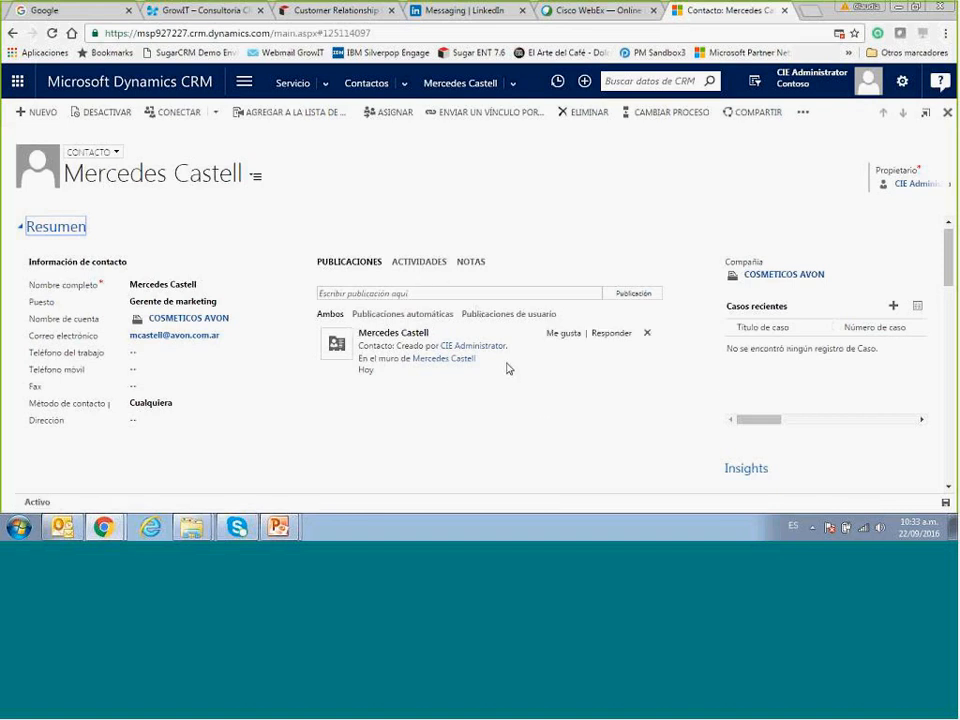
# Show the contact's ACTIVIDADES and start a new case in Casos recientes.
pyautogui.click(419, 266)
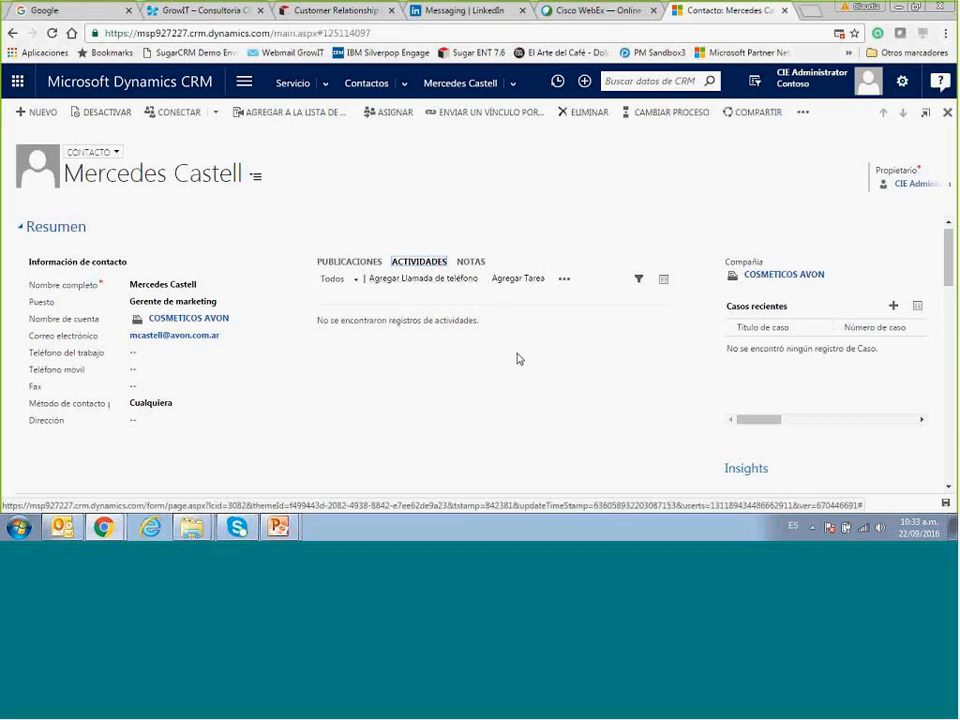
pyautogui.click(893, 309)
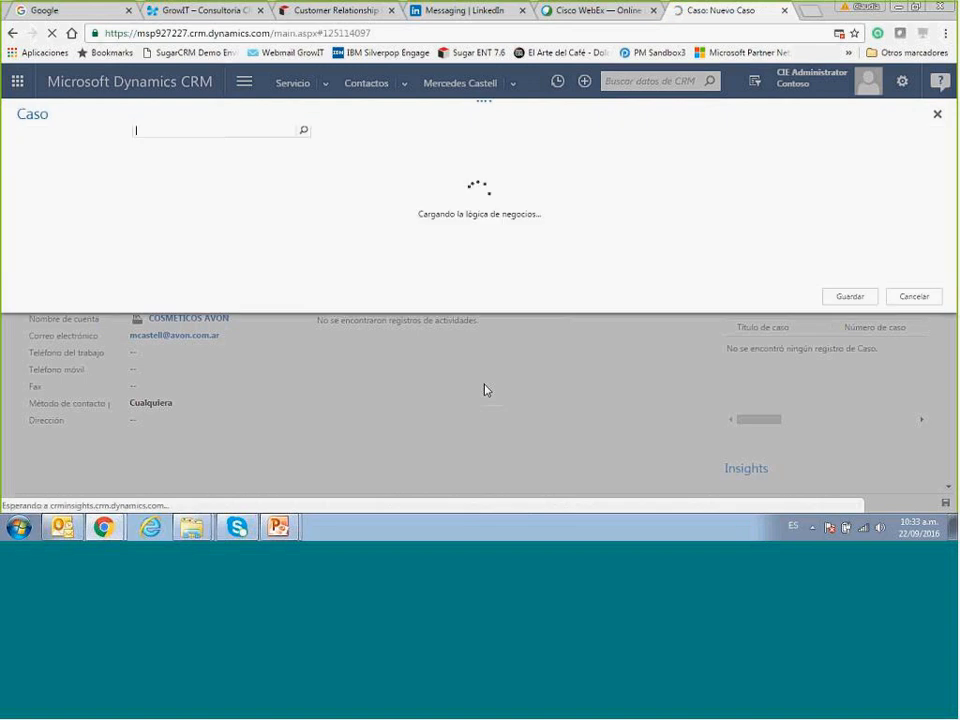
# Title the case 'Falta de entrega del producto comprado' with subject Service > Delivery.
pyautogui.click(189, 194)
pyautogui.write('Falta ')
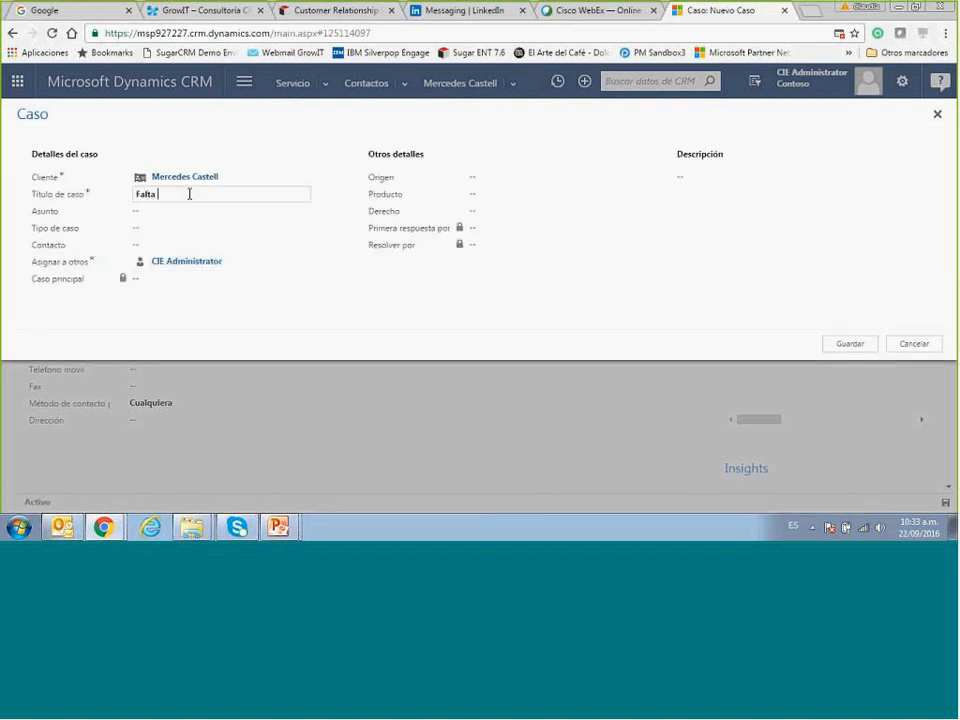
pyautogui.write('de entrega del proyducto comprado')
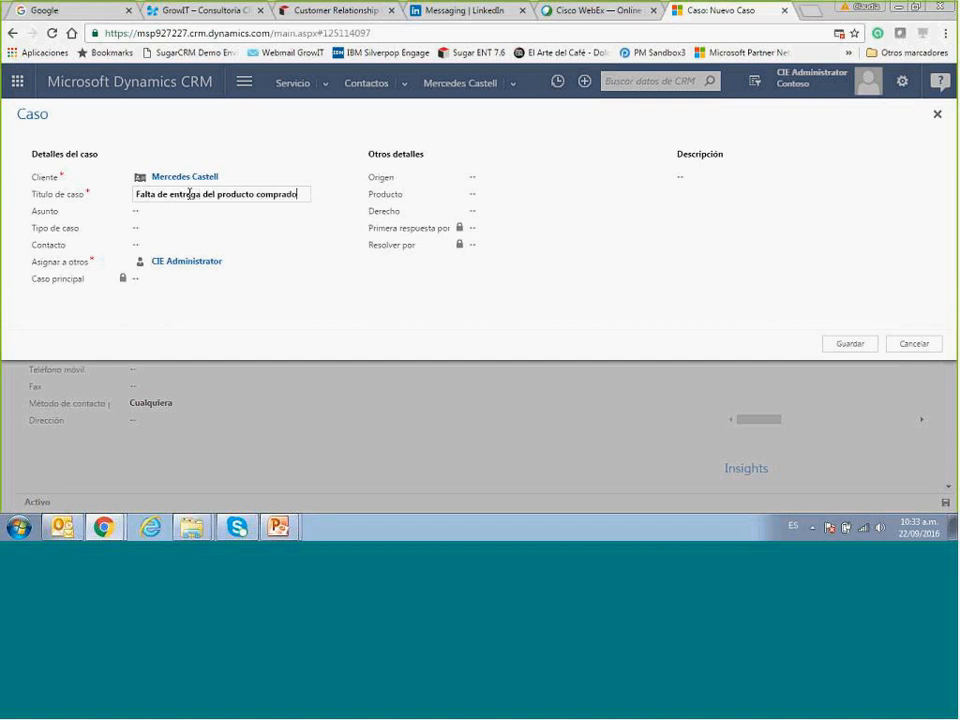
pyautogui.click(236, 212)
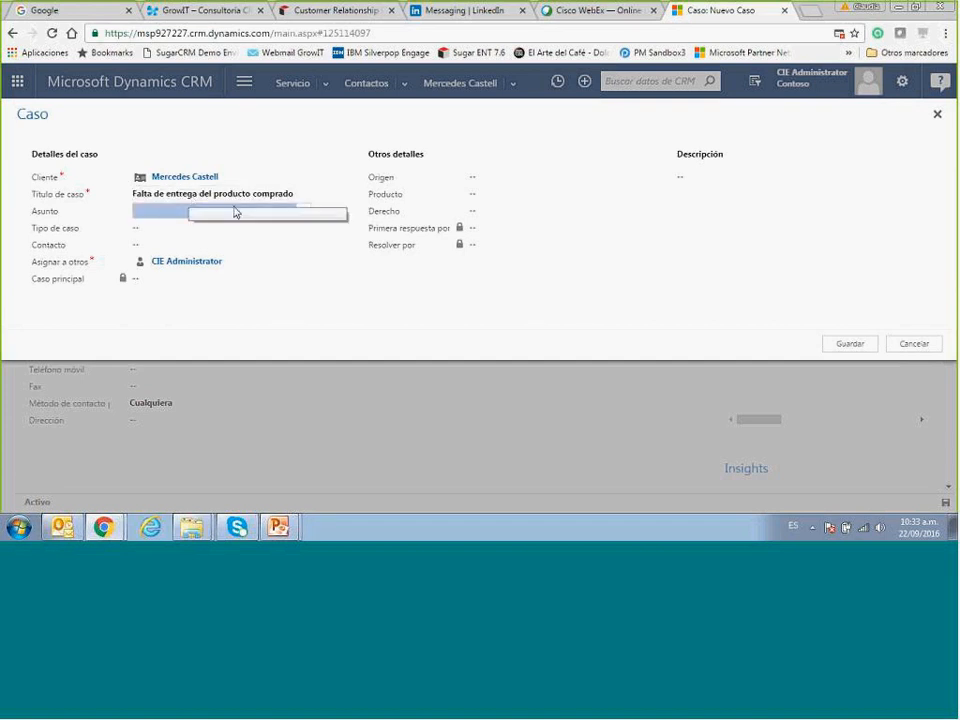
pyautogui.click(304, 213)
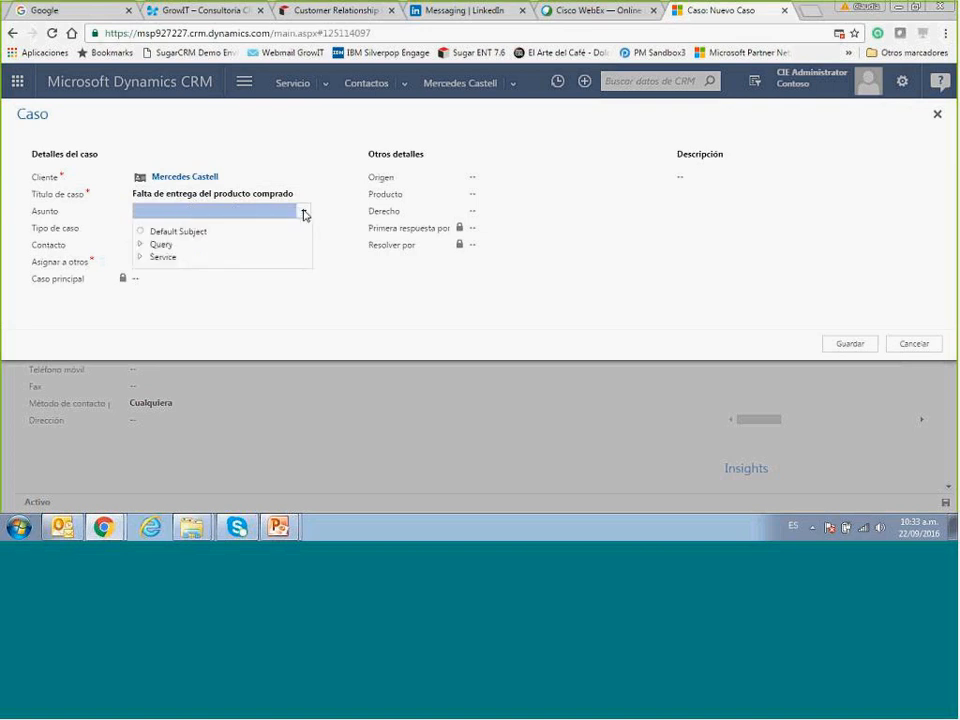
pyautogui.click(142, 257)
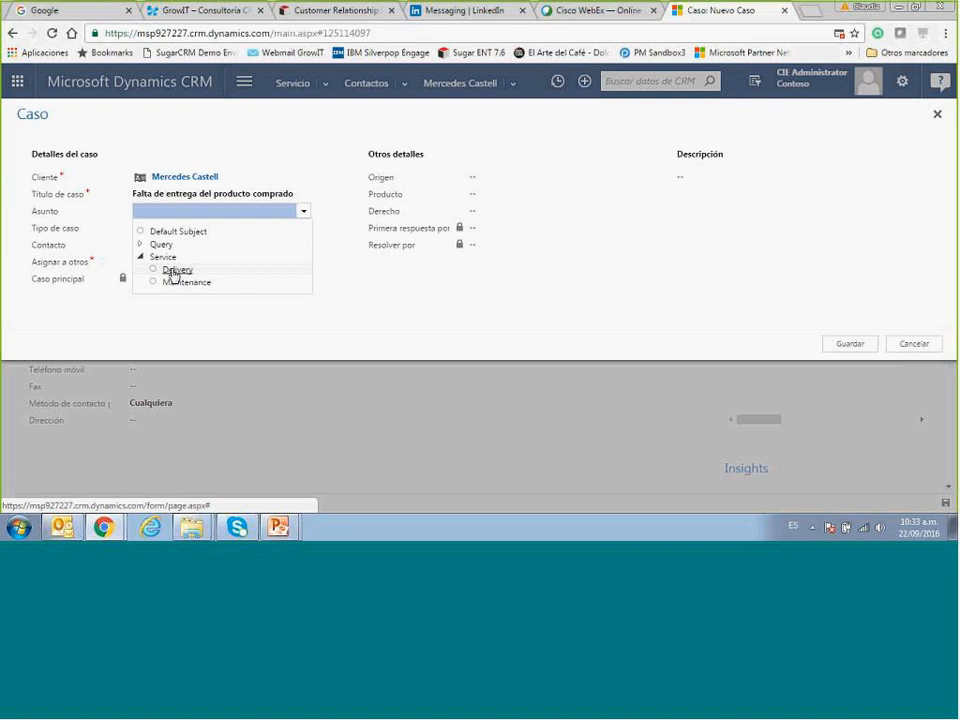
pyautogui.click(175, 270)
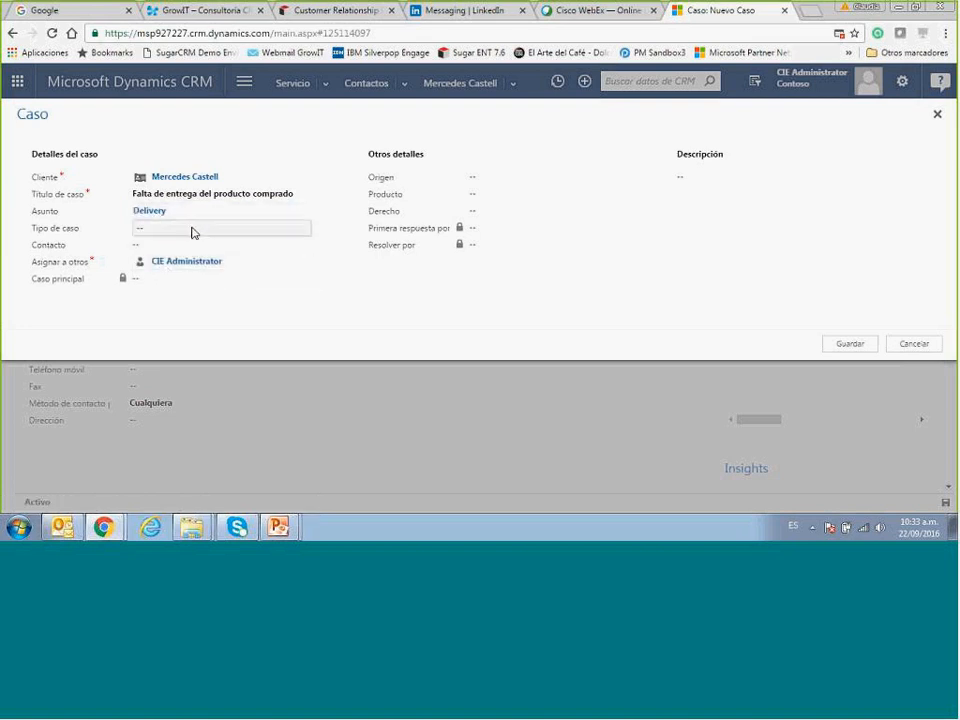
# Set the case type to Problema and origin to Twitter, then save the case.
pyautogui.click(193, 231)
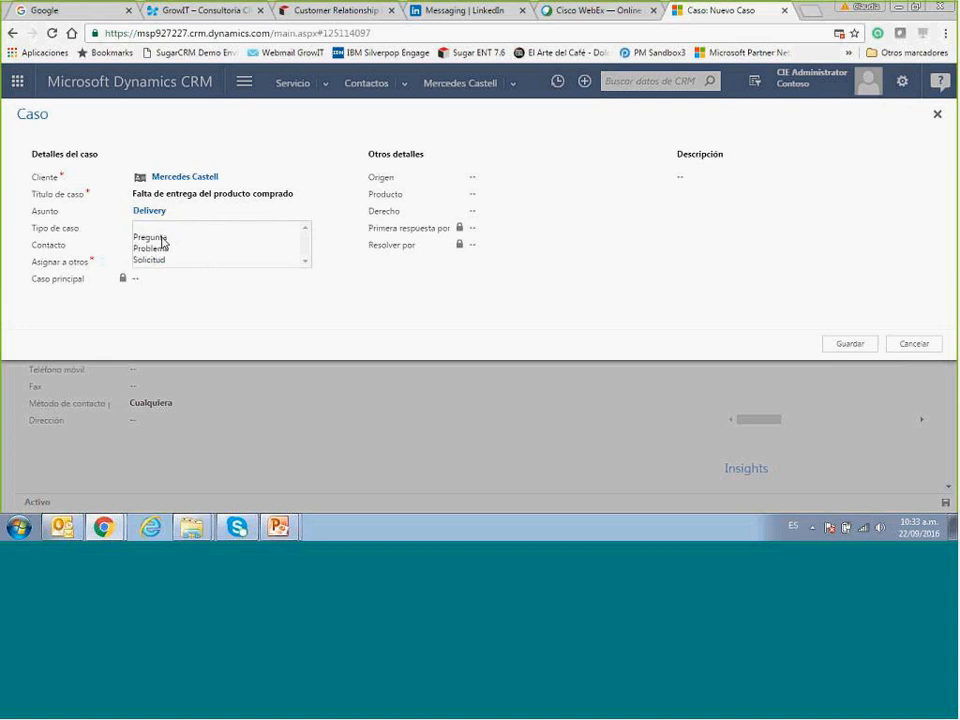
pyautogui.click(162, 242)
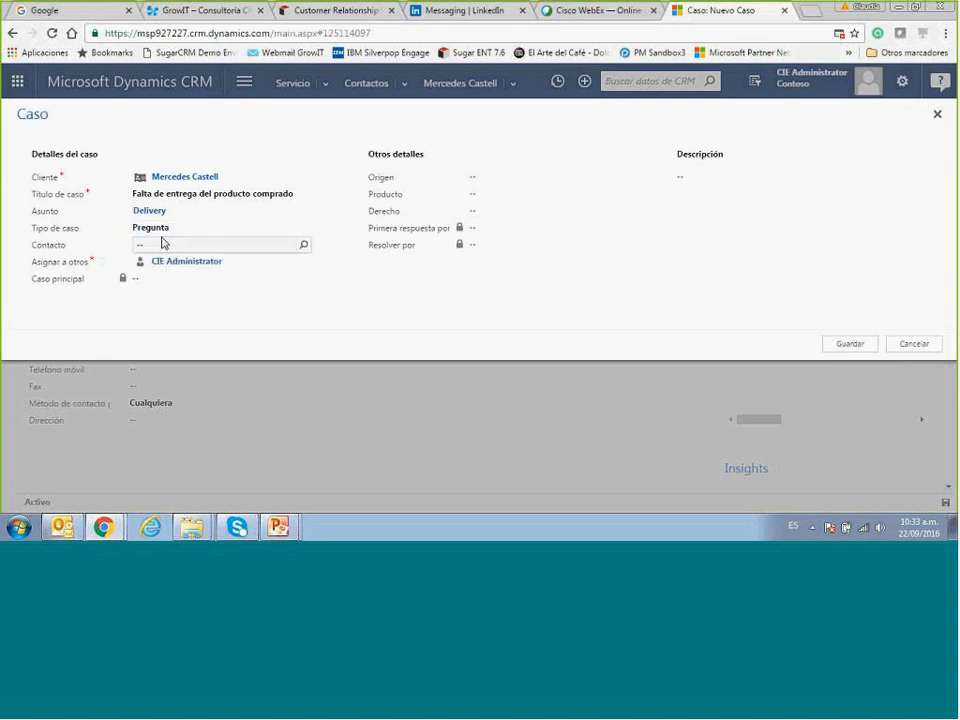
pyautogui.click(155, 229)
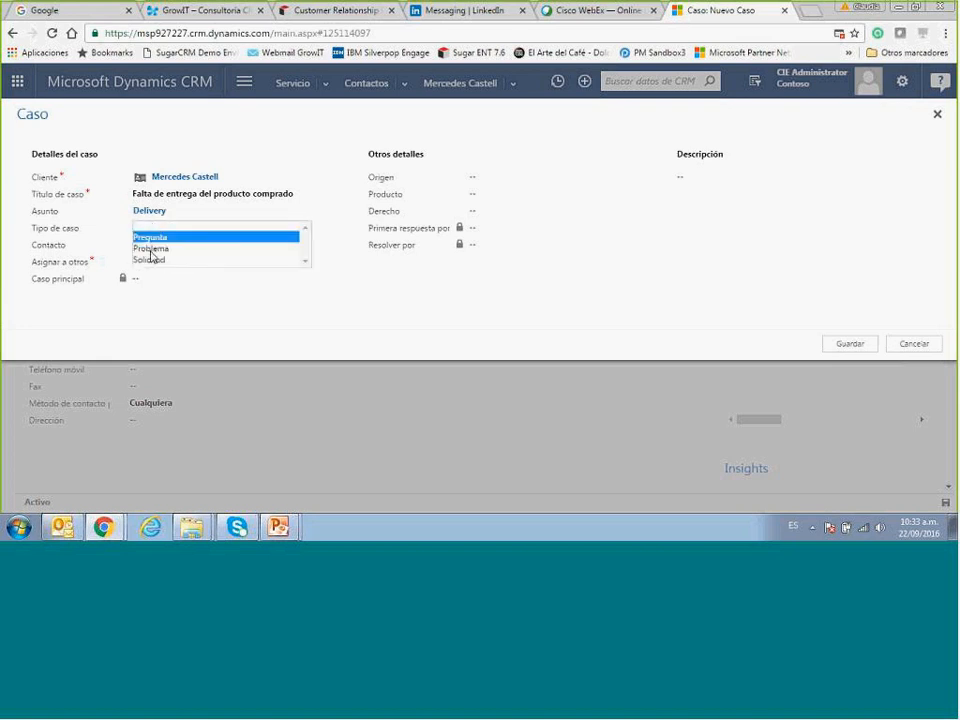
pyautogui.click(151, 250)
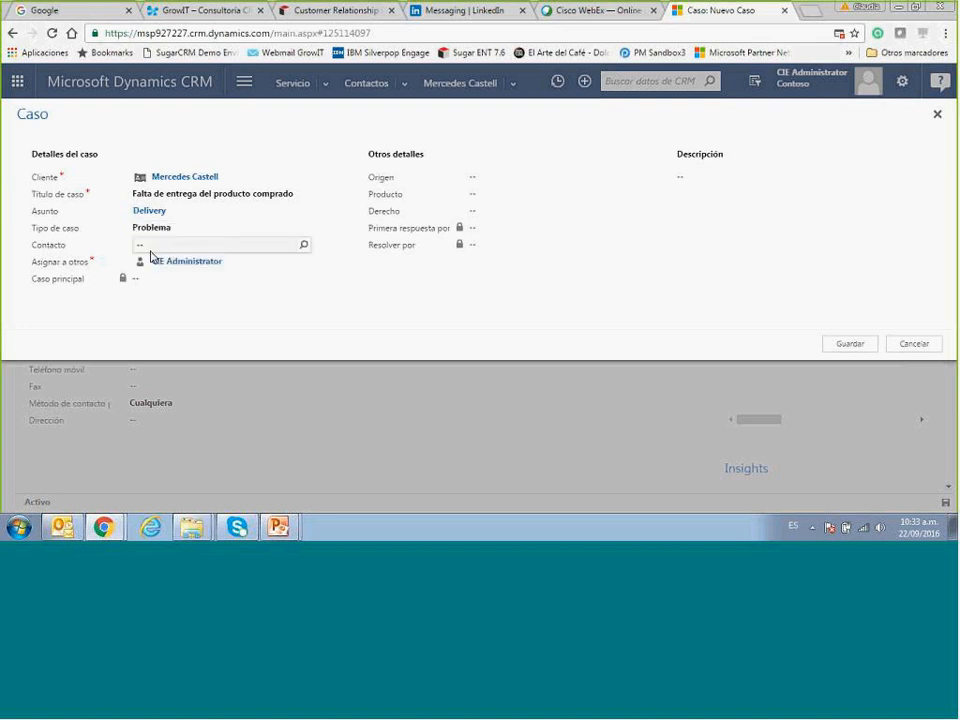
pyautogui.click(478, 180)
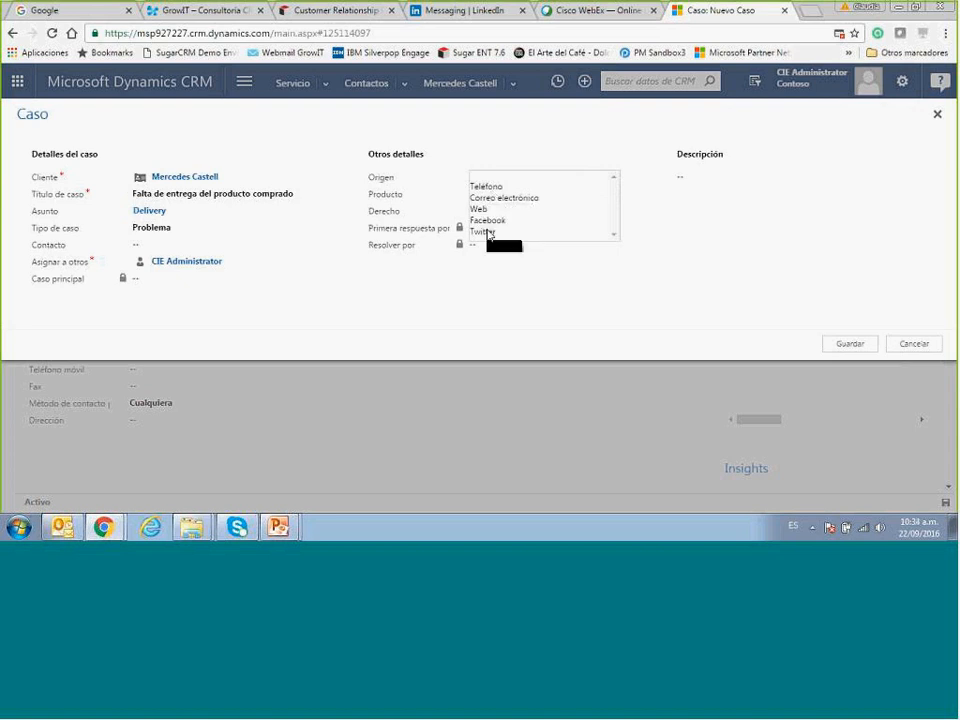
pyautogui.click(488, 232)
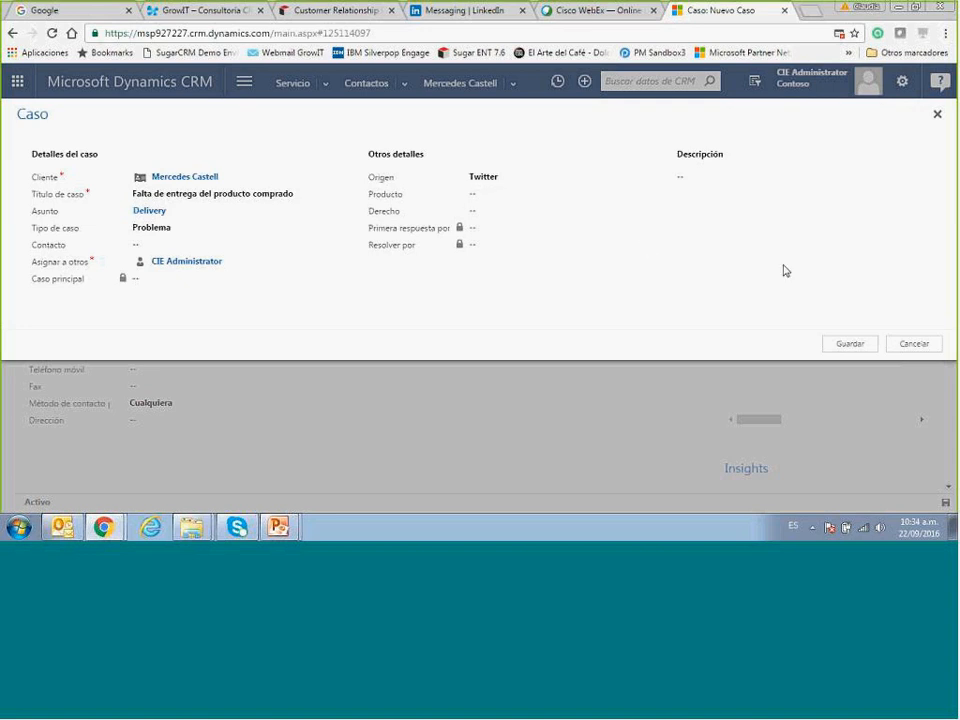
pyautogui.click(843, 346)
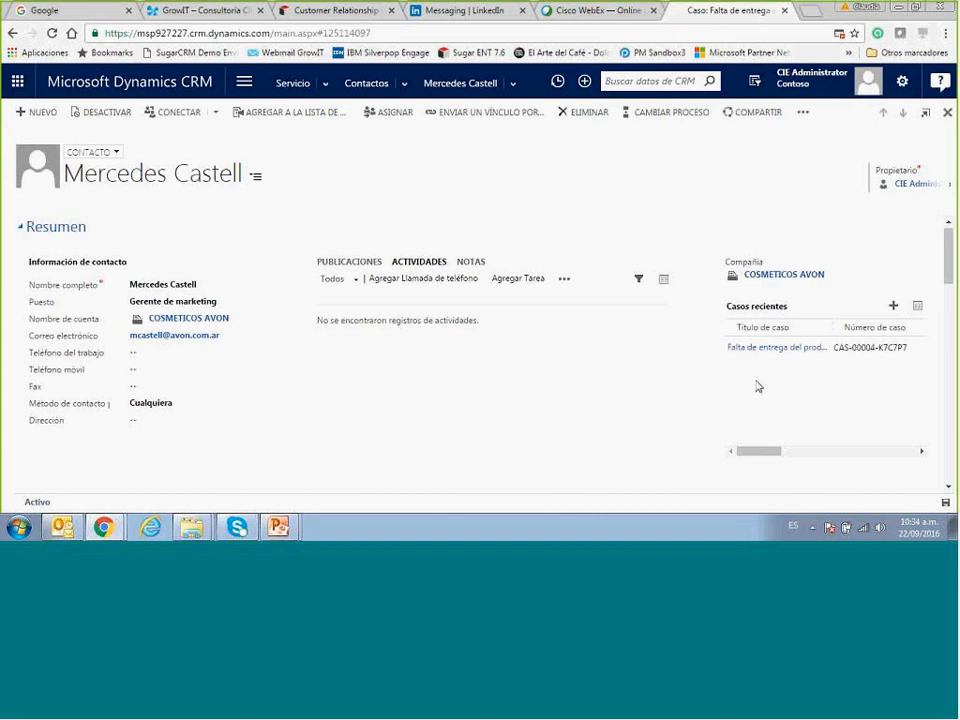
# Open the 'Falta de entrega del producto comprado' case from Casos recientes.
pyautogui.click(765, 350)
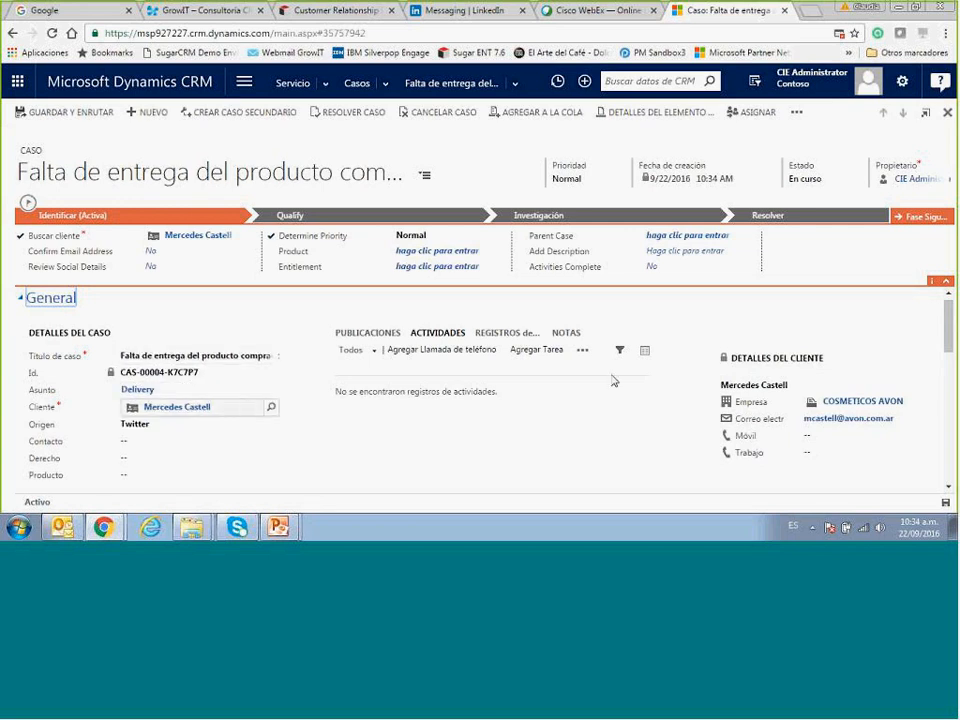
# Set Determine Priority to Alta under Detalles del SLA mejorados and save the case.
pyautogui.moveTo(946, 350); pyautogui.dragTo(941, 482)
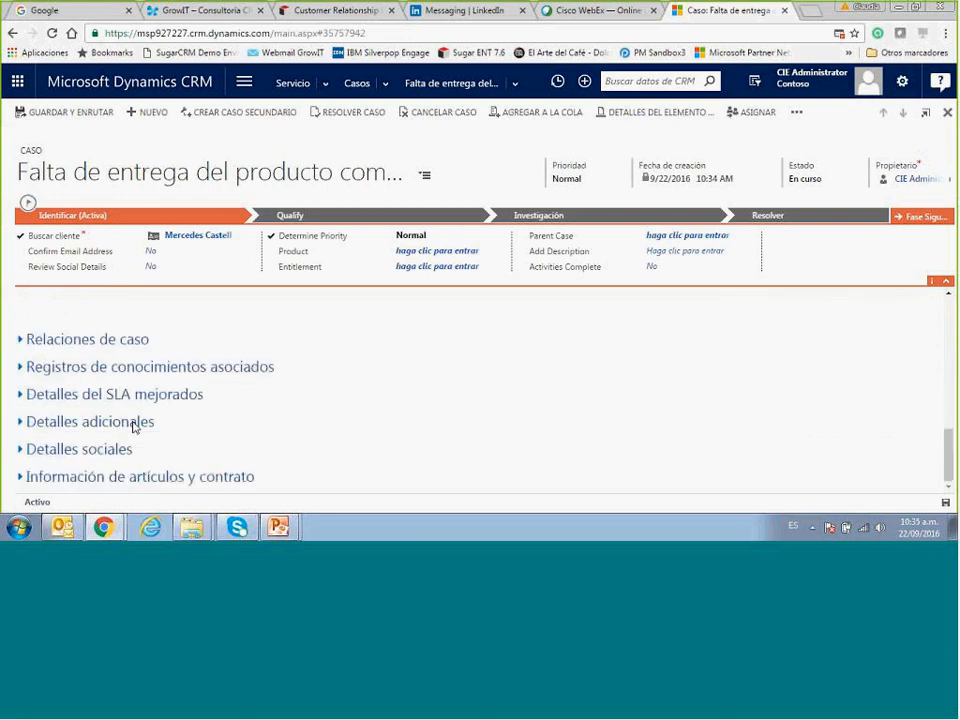
pyautogui.click(20, 396)
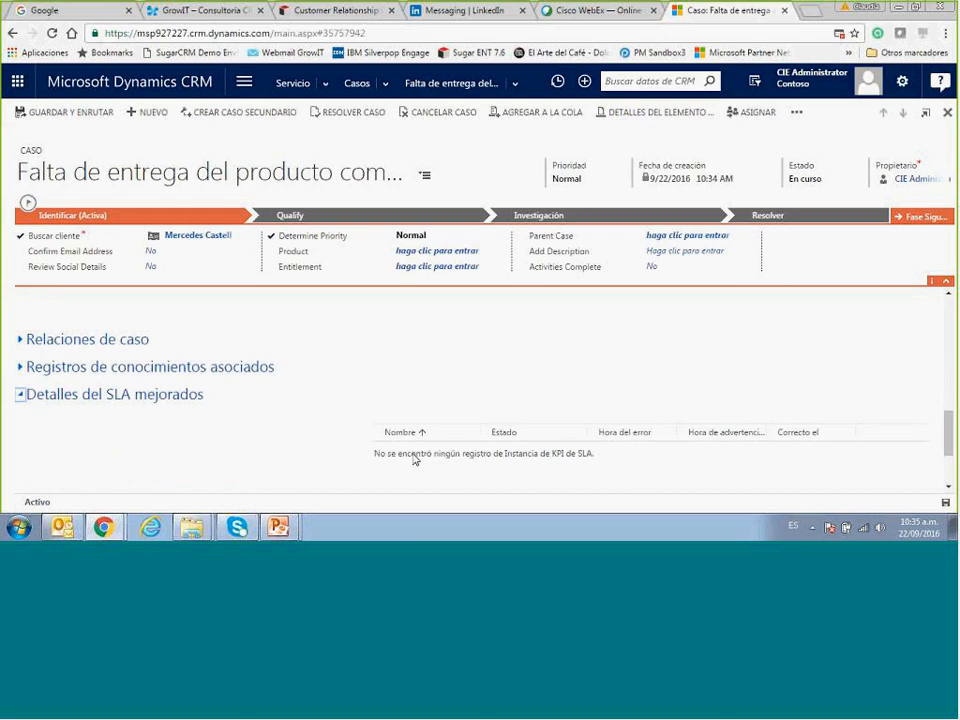
pyautogui.click(418, 236)
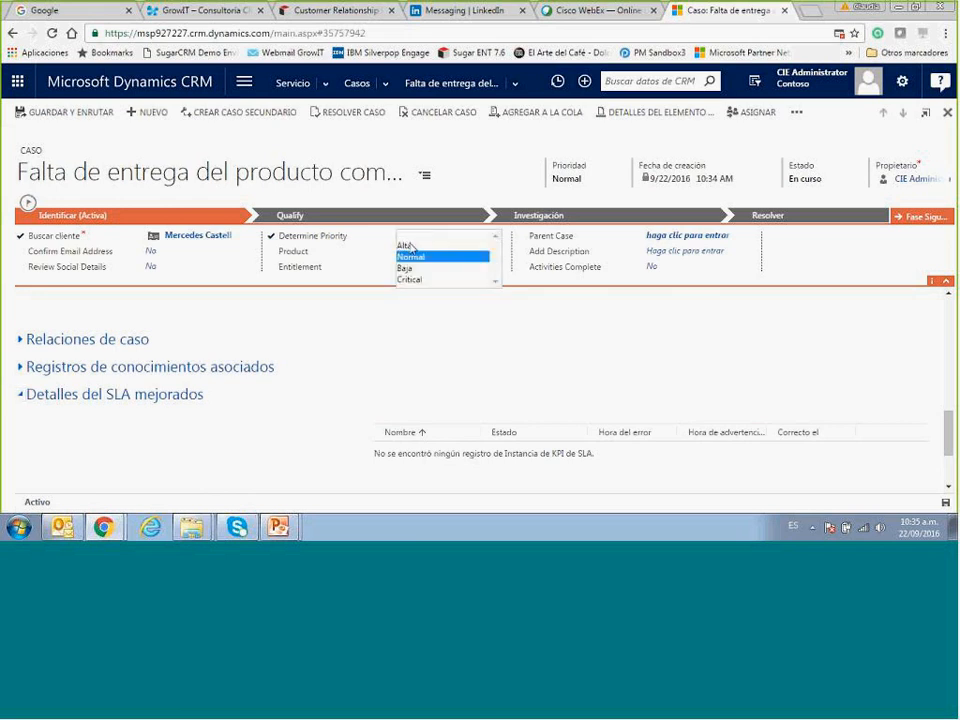
pyautogui.click(409, 245)
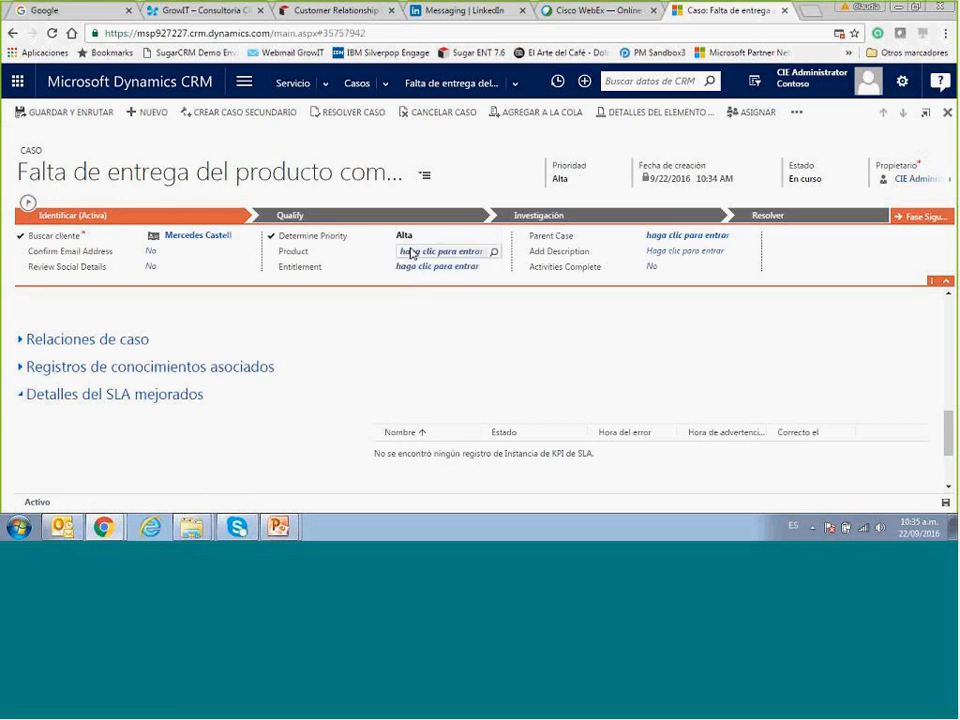
pyautogui.click(944, 505)
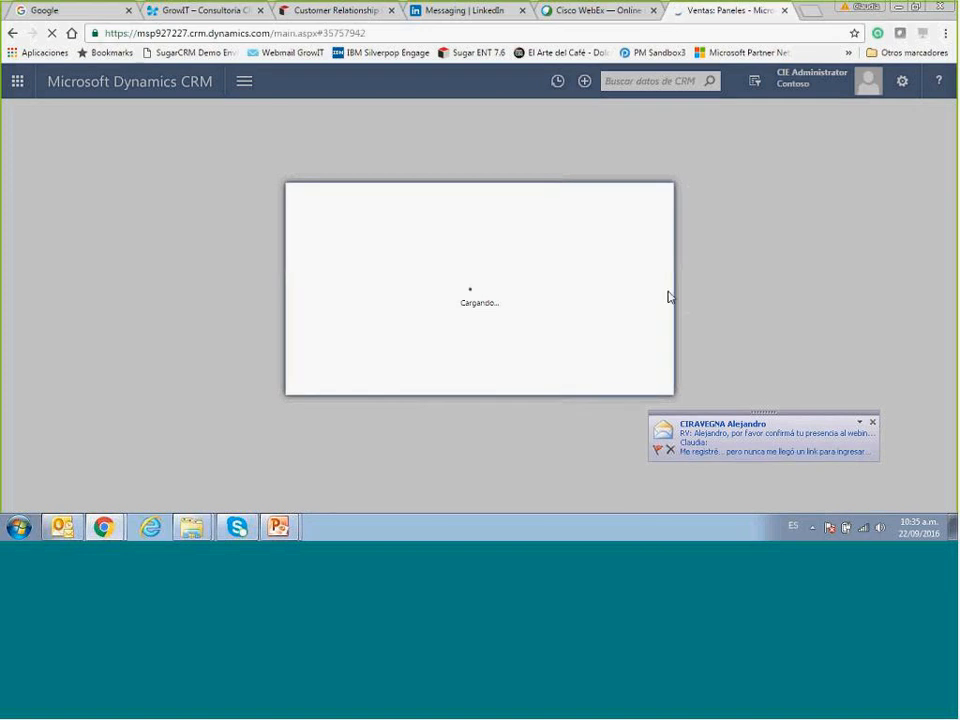
# Dismiss the incoming-mail notification and the 'Advertencia de correo pendiente' warning.
pyautogui.click(872, 422)
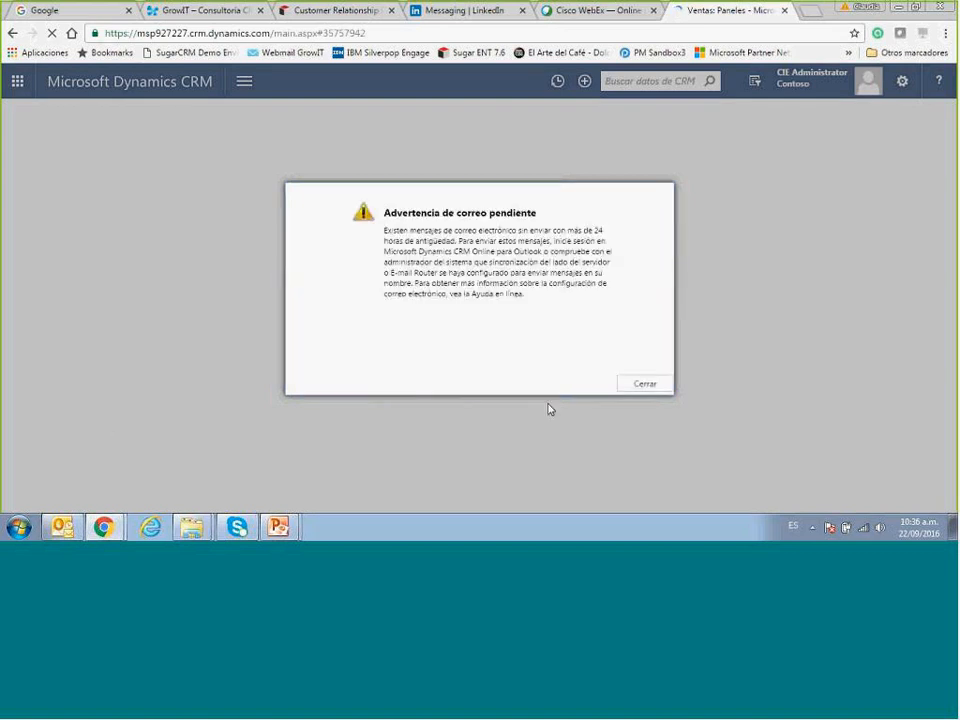
pyautogui.click(644, 386)
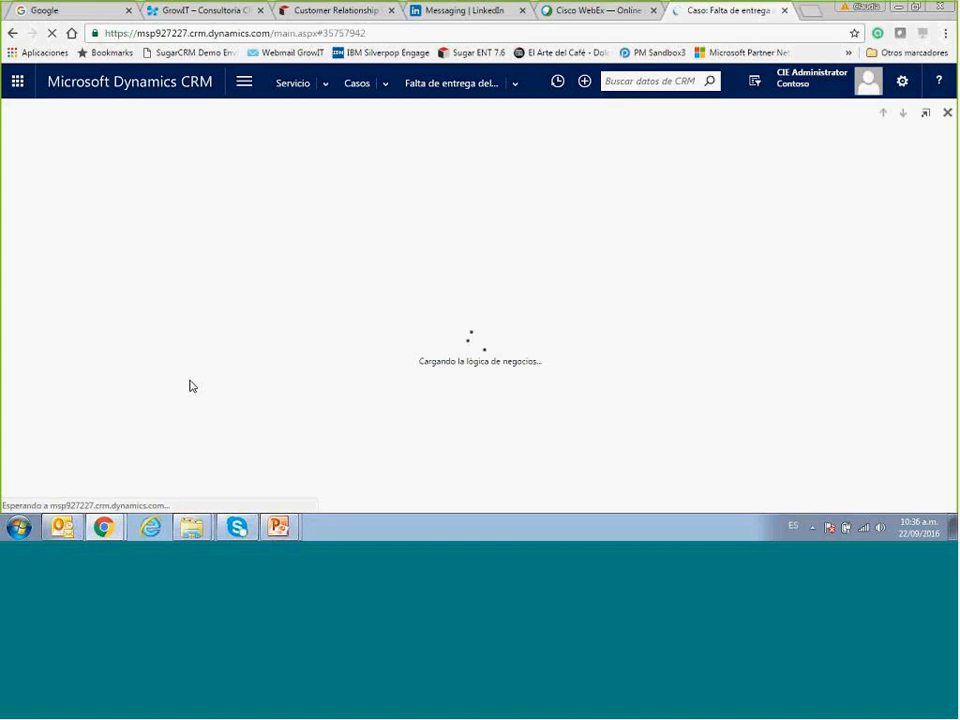
# Confirm the delivery case's 'Detalles del SLA mejorados' section is empty, then return to Casos.
pyautogui.moveTo(950, 382); pyautogui.dragTo(953, 469)
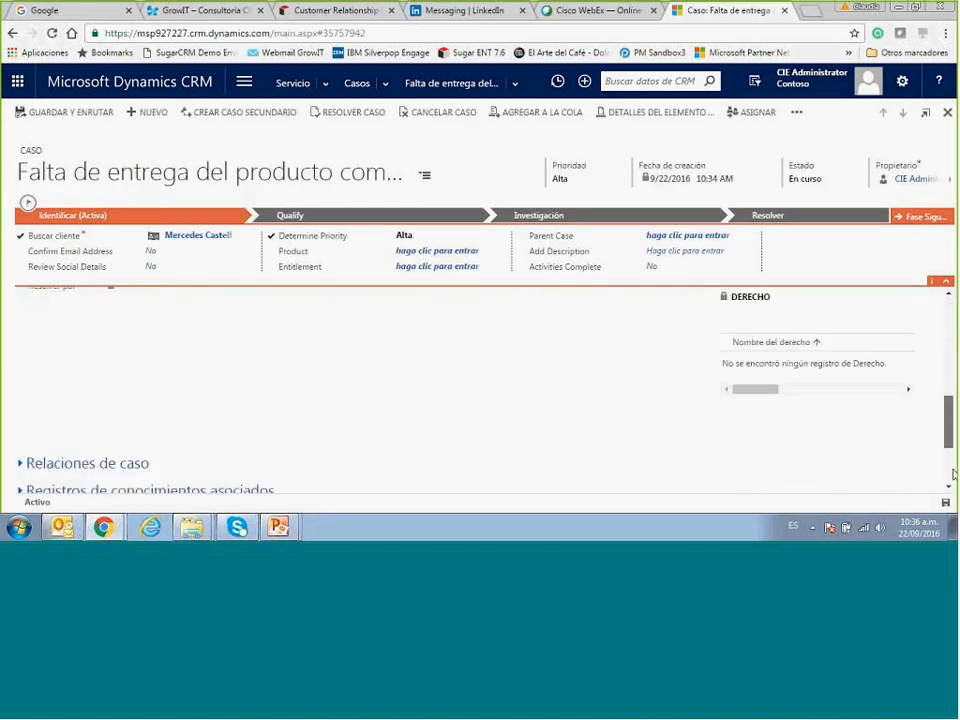
pyautogui.click(20, 405)
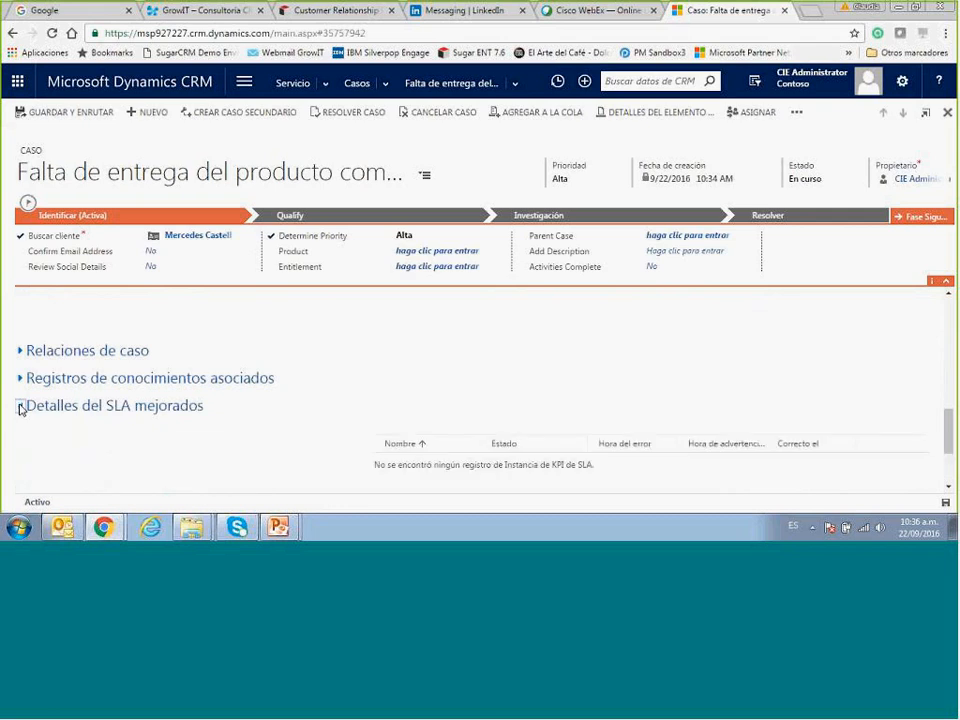
pyautogui.click(20, 406)
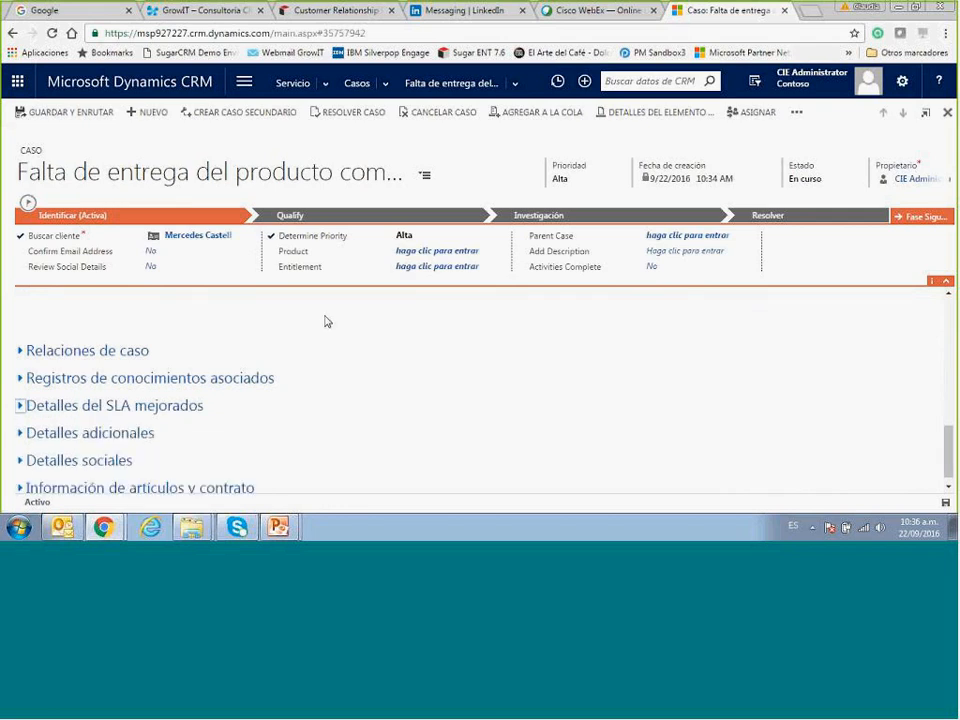
pyautogui.click(360, 86)
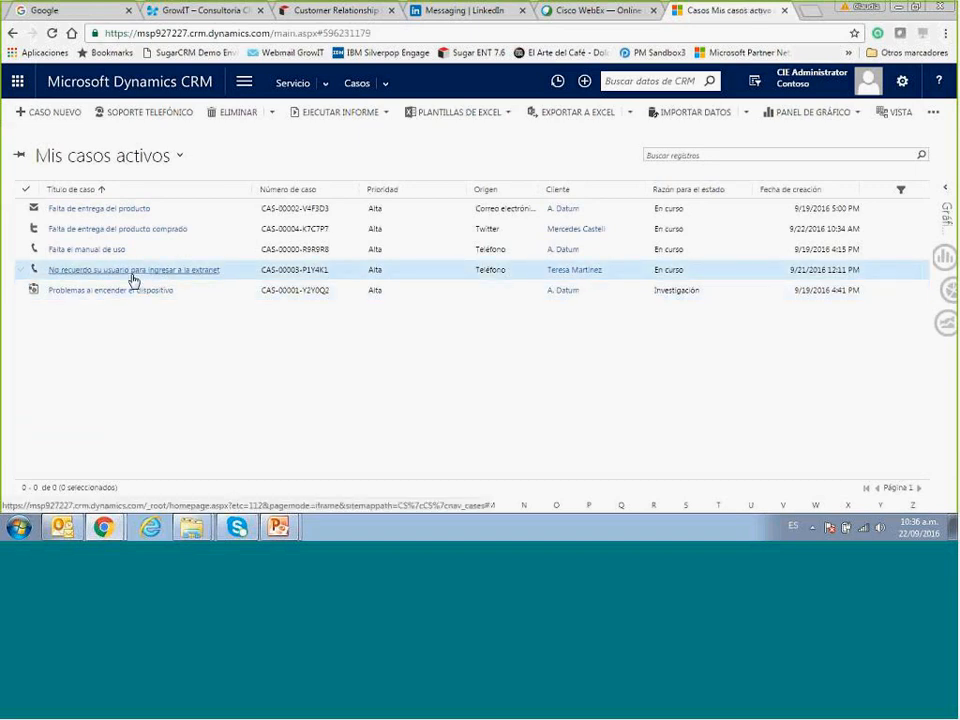
# Check the expired first-response SLA on the extranet-login case, then return to Mis casos activos.
pyautogui.click(133, 280)
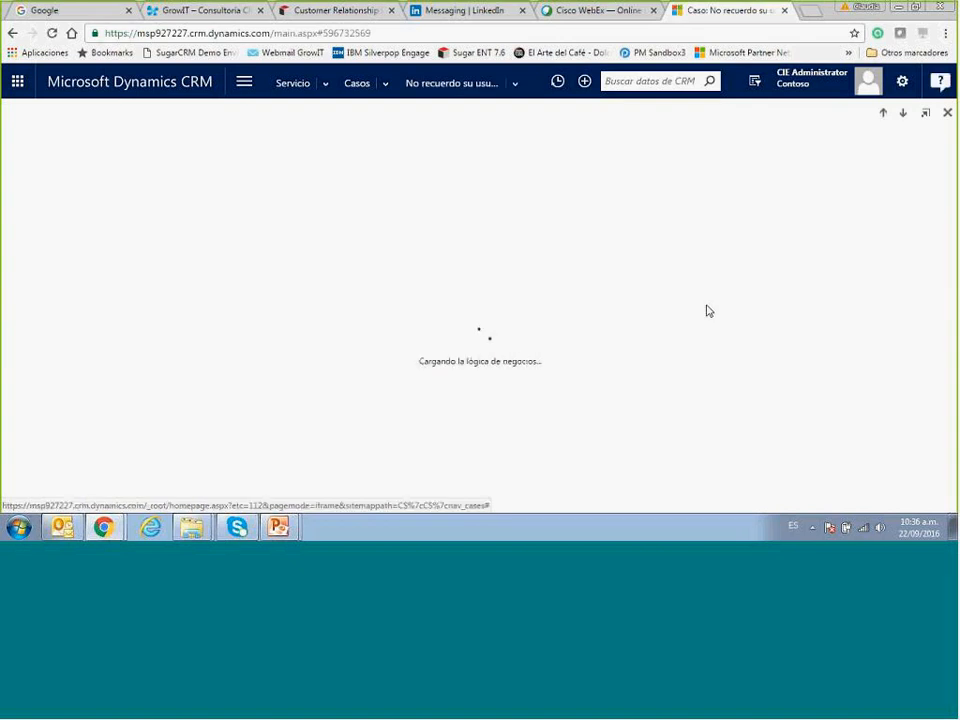
pyautogui.scroll(-10, 953, 466)
pyautogui.click(20, 395)
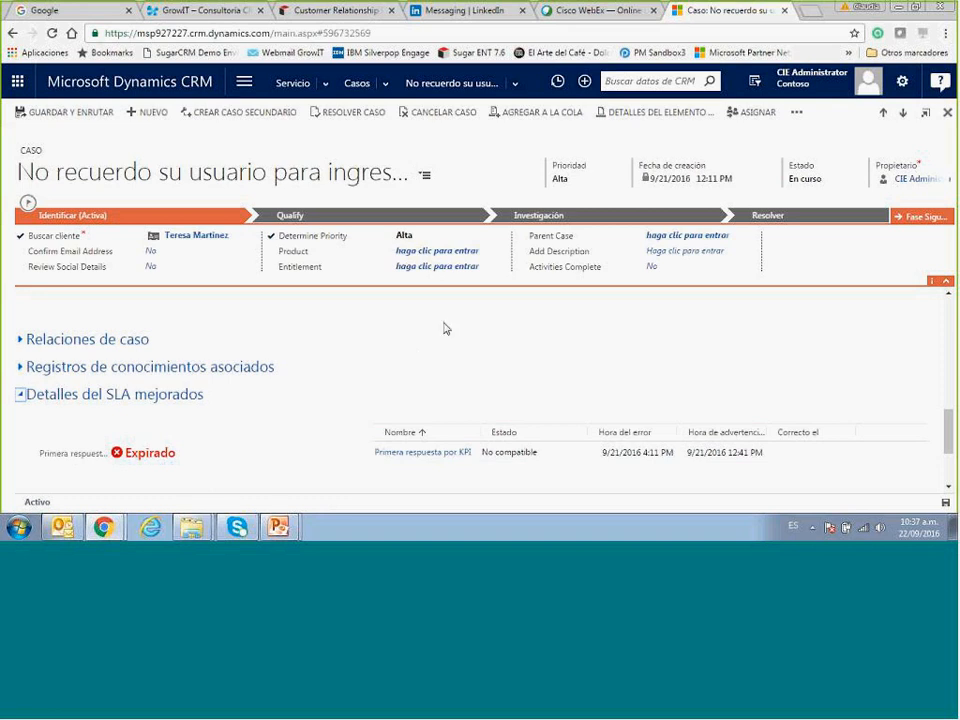
pyautogui.click(361, 91)
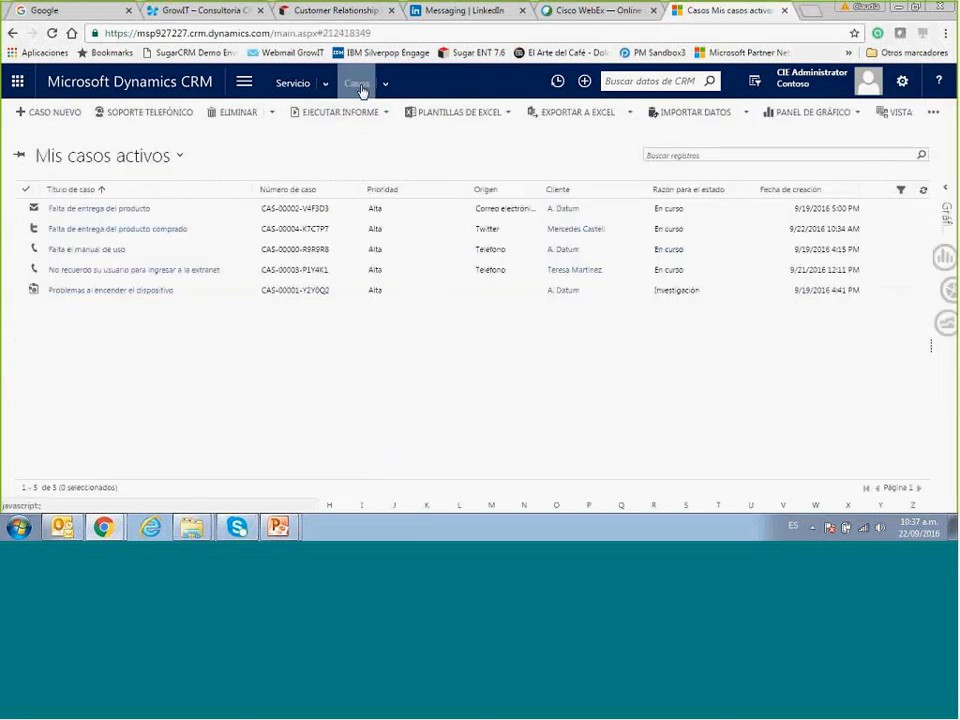
# Verify 'Falta el manual de uso' shows a Correcto first-response SLA, then show the chart pane beside the list.
pyautogui.click(101, 252)
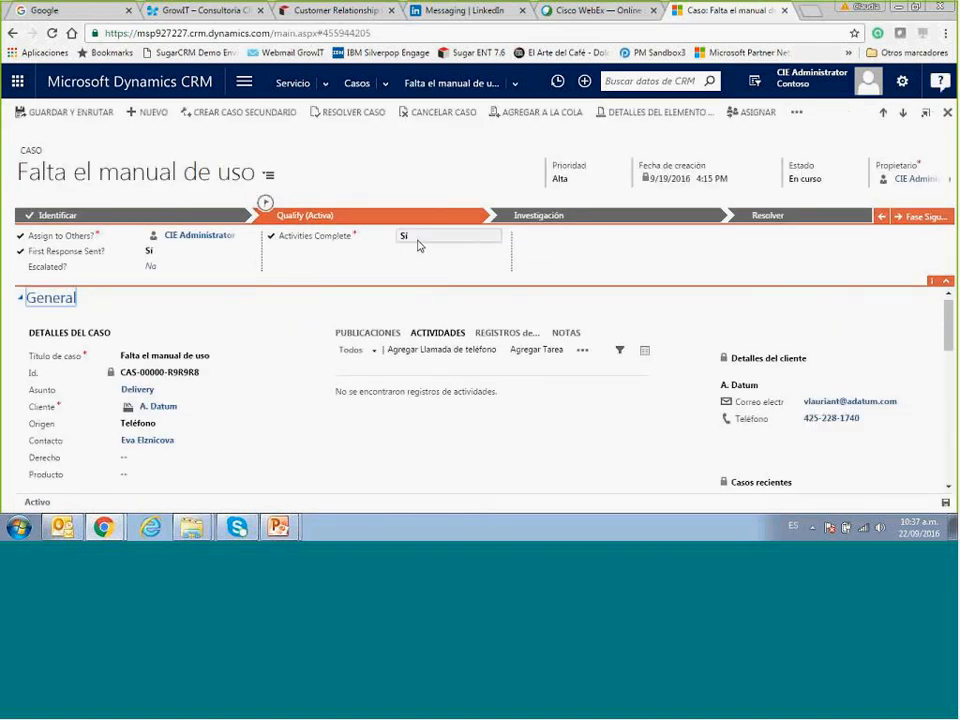
pyautogui.moveTo(945, 343); pyautogui.dragTo(945, 476)
pyautogui.click(18, 398)
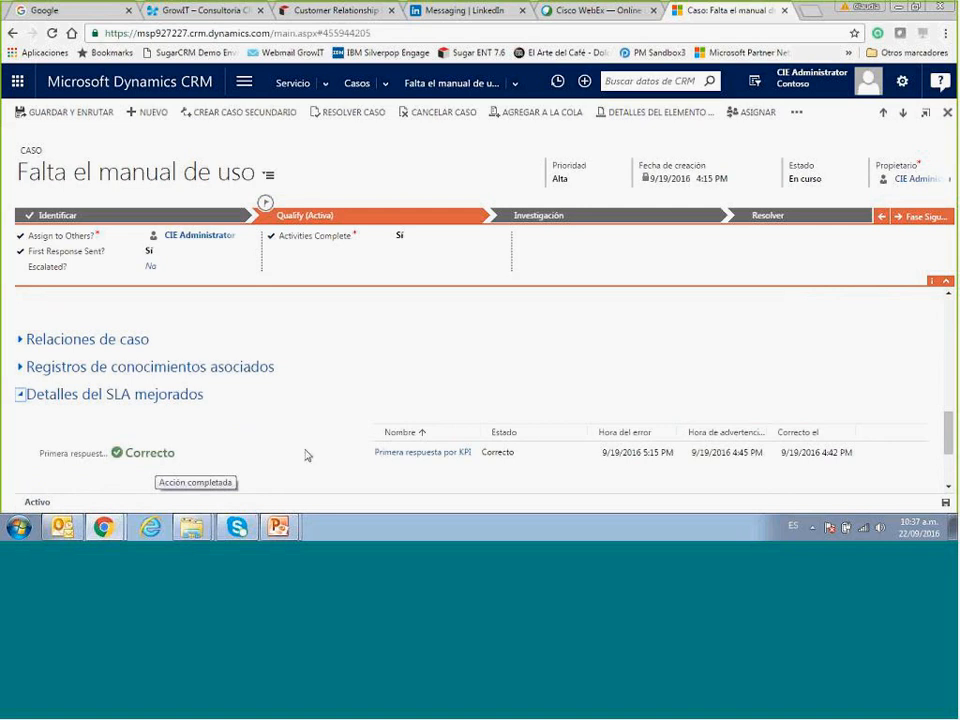
pyautogui.click(358, 84)
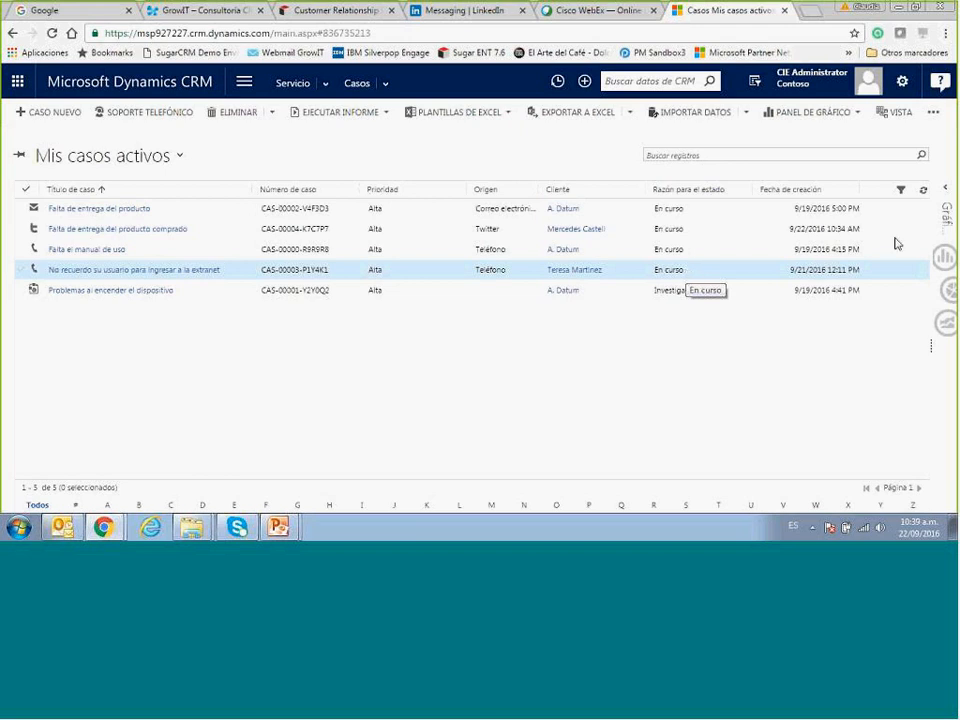
pyautogui.click(945, 194)
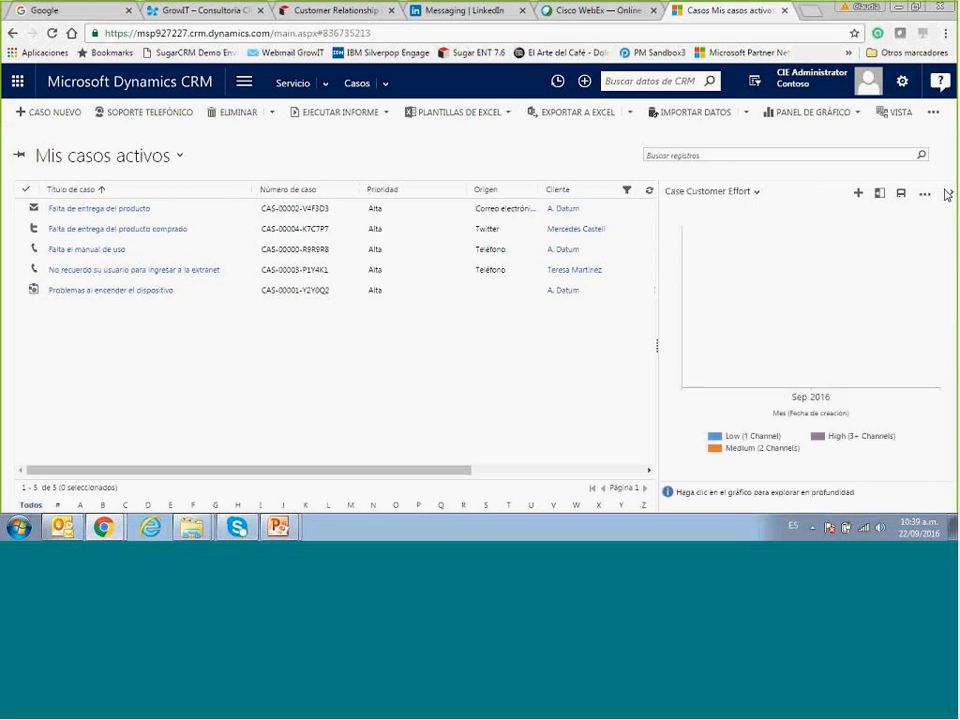
# Switch the side chart to 'Casos por estado de SLA en una semana'.
pyautogui.click(756, 193)
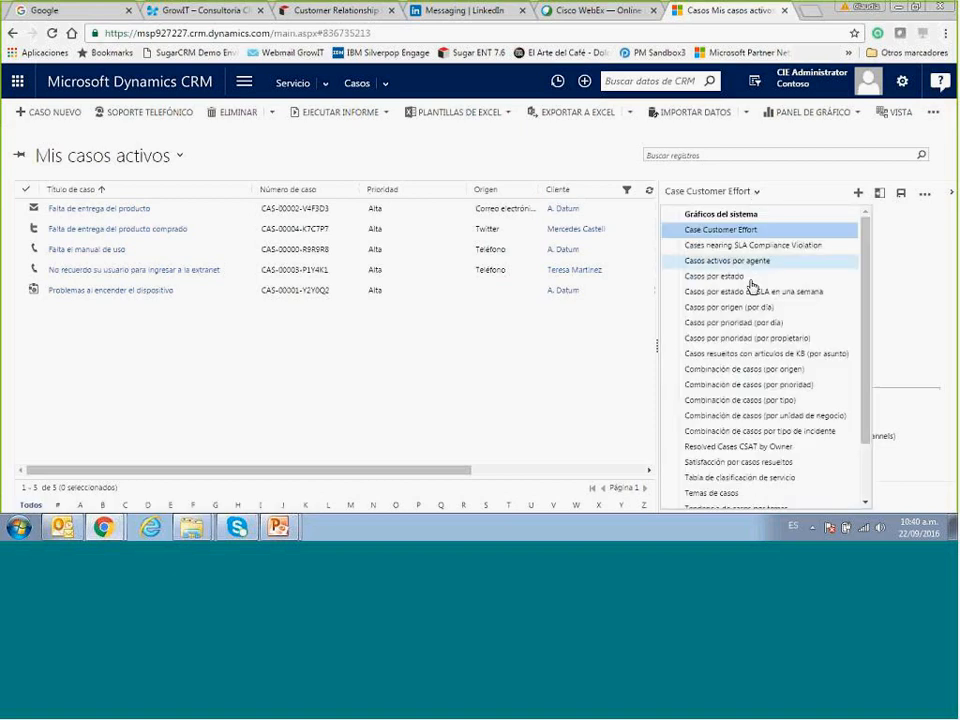
pyautogui.click(728, 293)
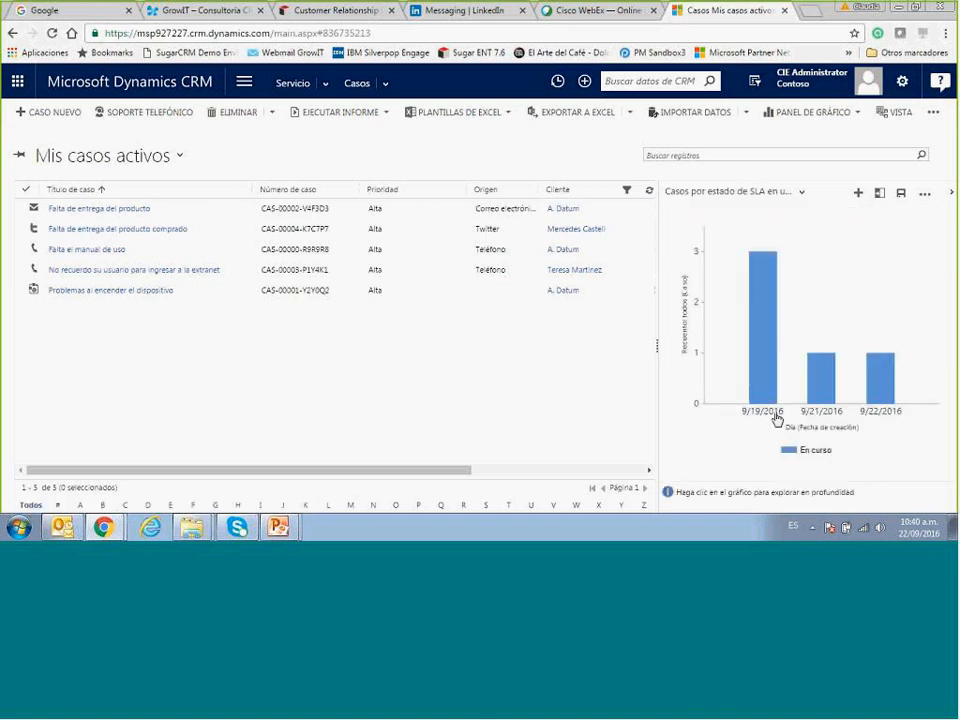
pyautogui.moveTo(764, 342)
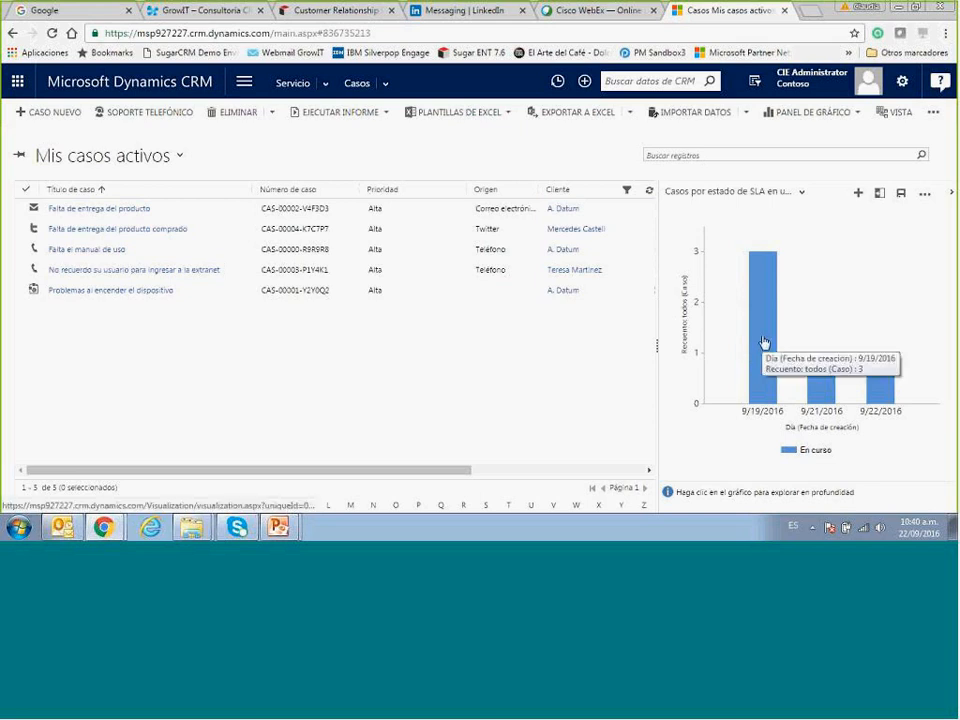
# Drill into the three cases created 9/19/2016, grouped by Asunto as a pie chart.
pyautogui.click(819, 388)
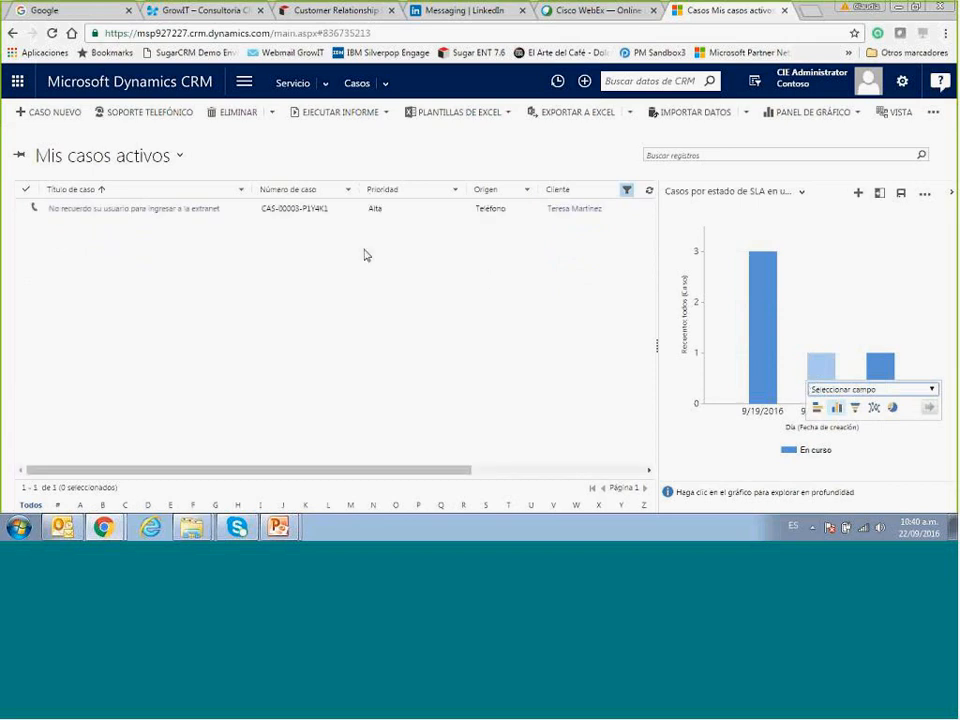
pyautogui.click(766, 346)
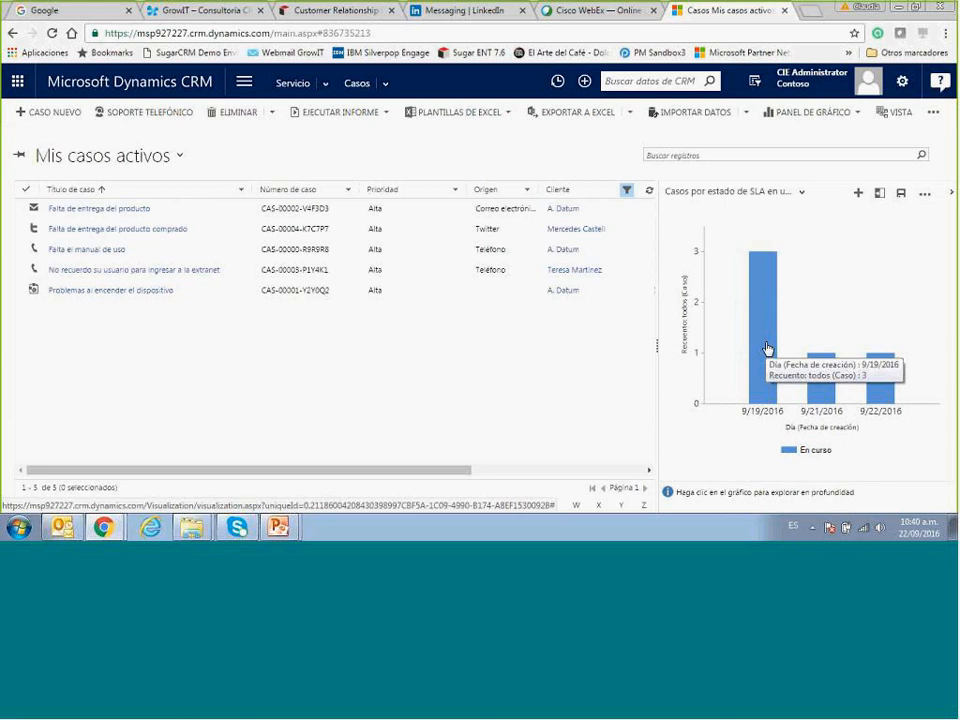
pyautogui.click(767, 348)
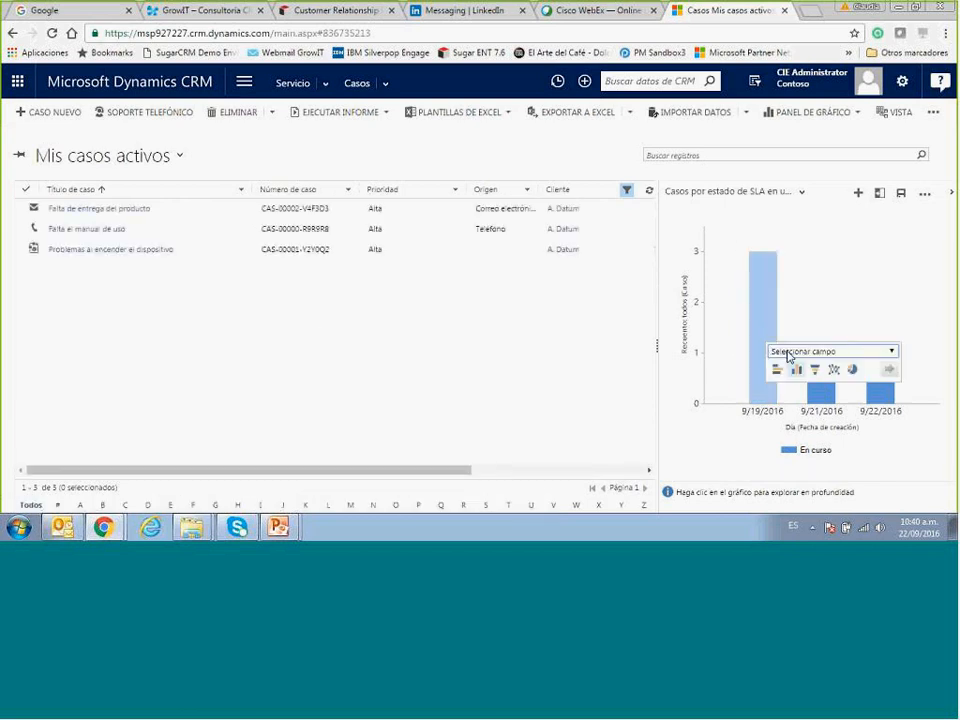
pyautogui.click(786, 352)
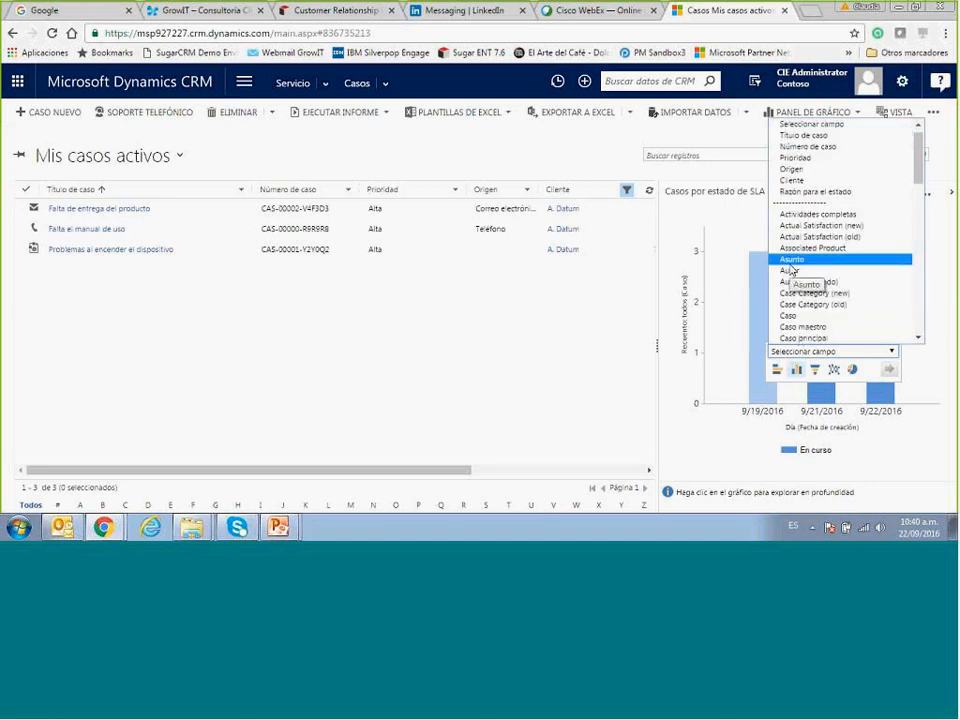
pyautogui.click(790, 263)
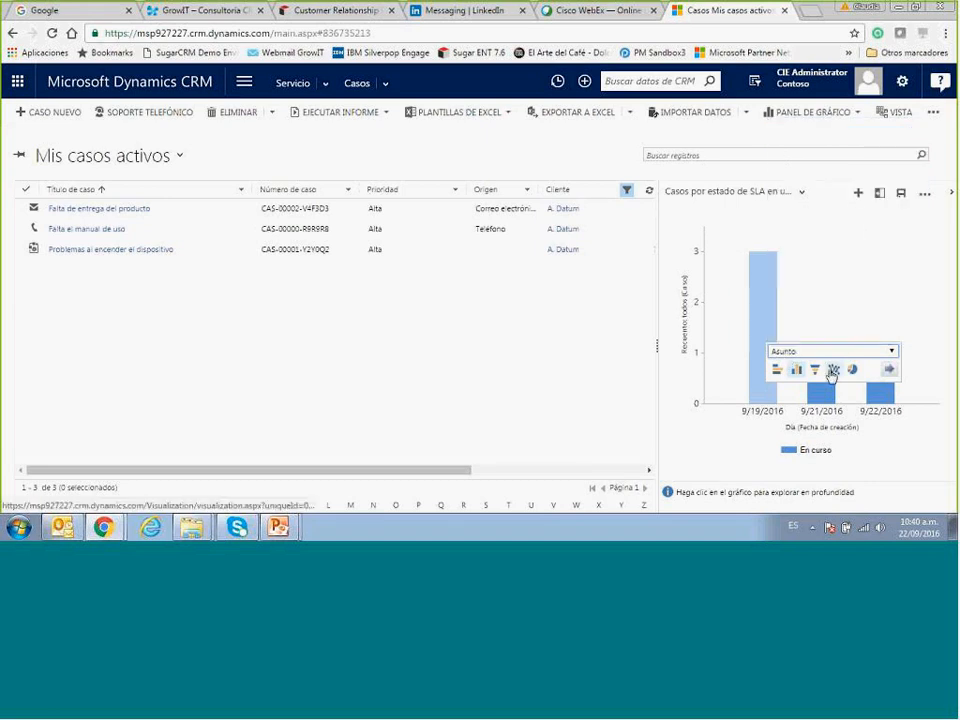
pyautogui.click(855, 375)
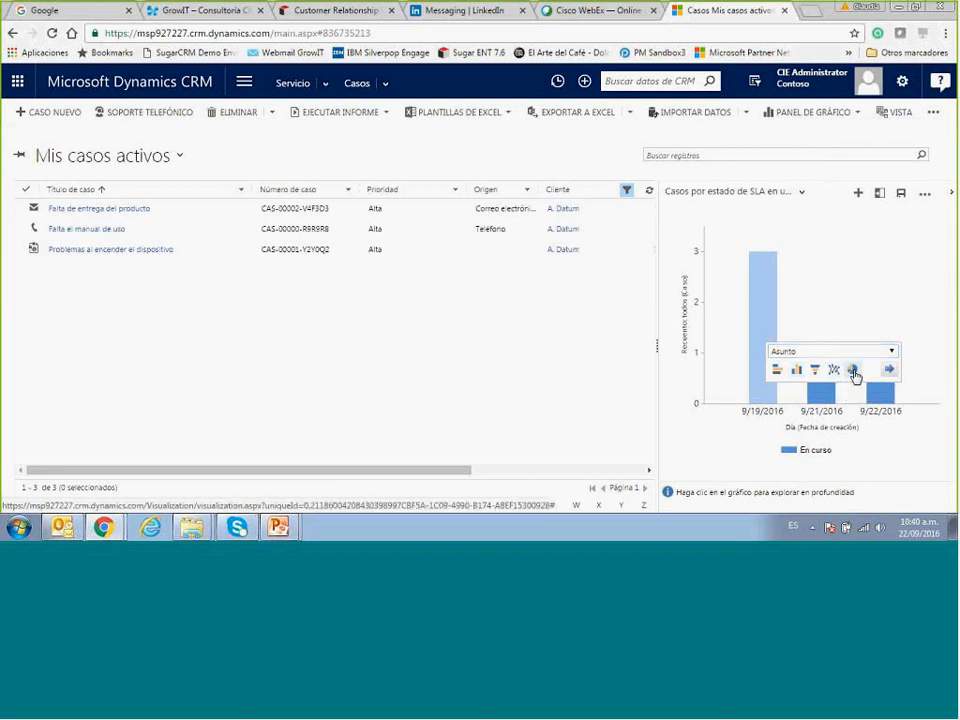
pyautogui.click(889, 370)
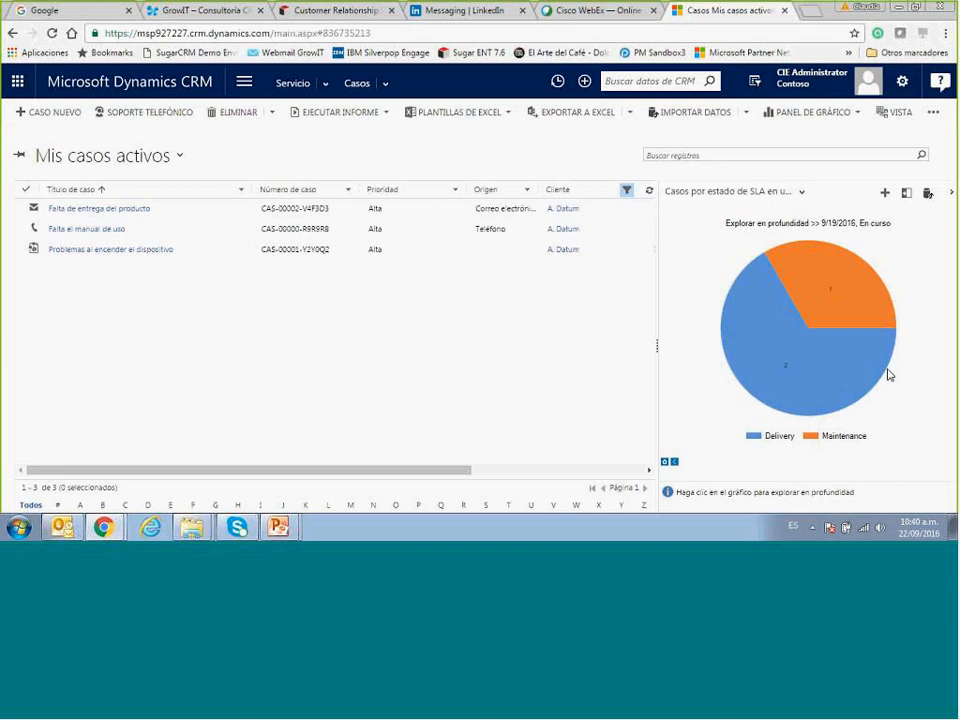
# Filter the case list to the Delivery slice of the pie chart.
pyautogui.click(815, 369)
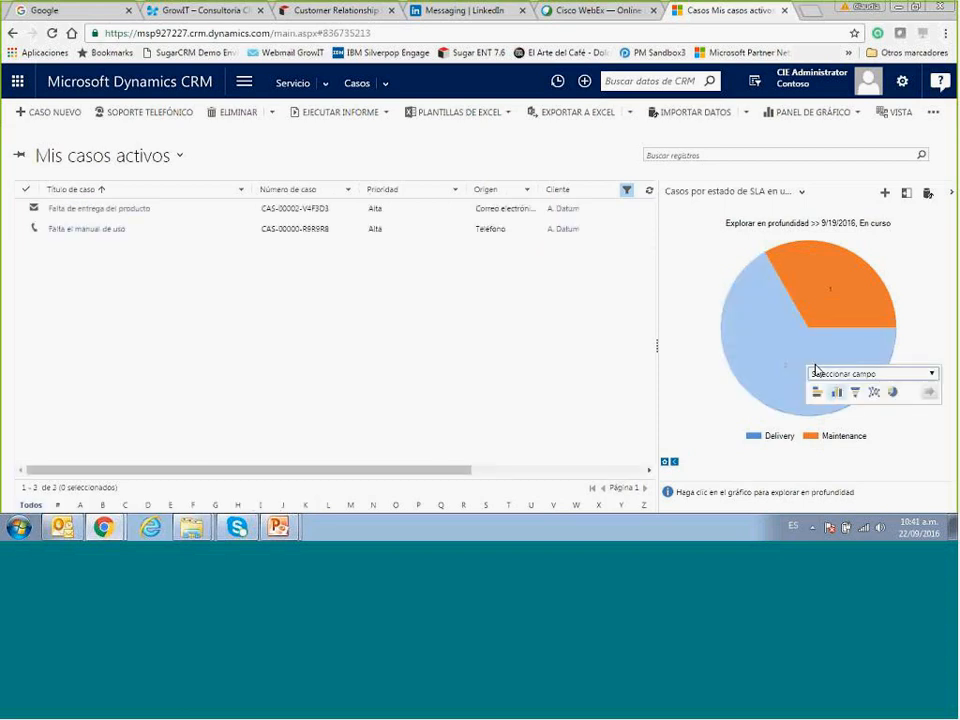
pyautogui.click(832, 305)
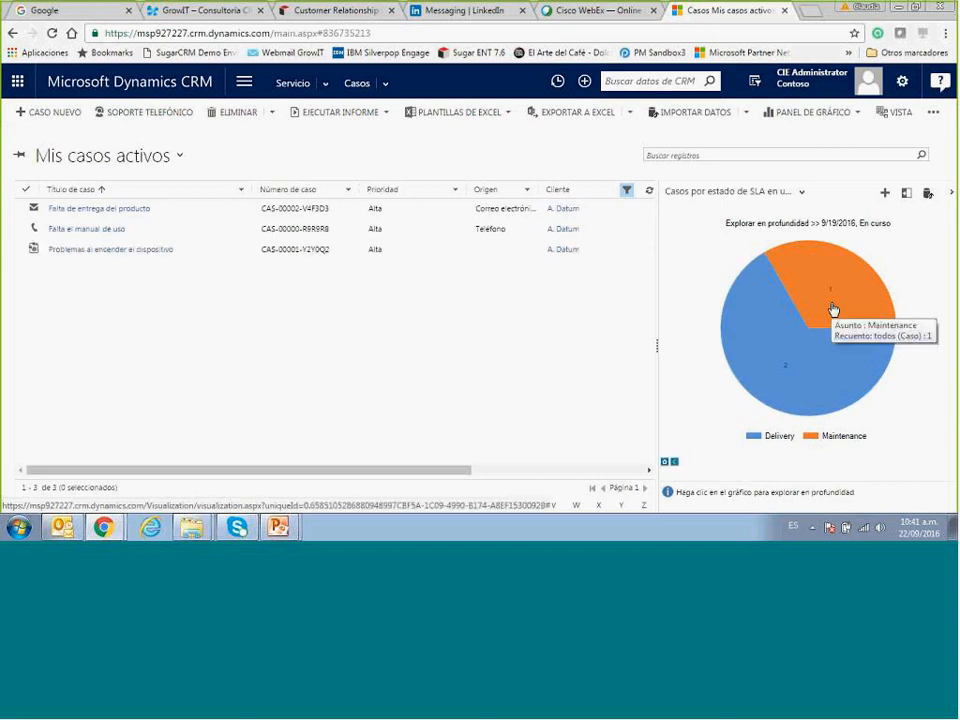
pyautogui.click(809, 354)
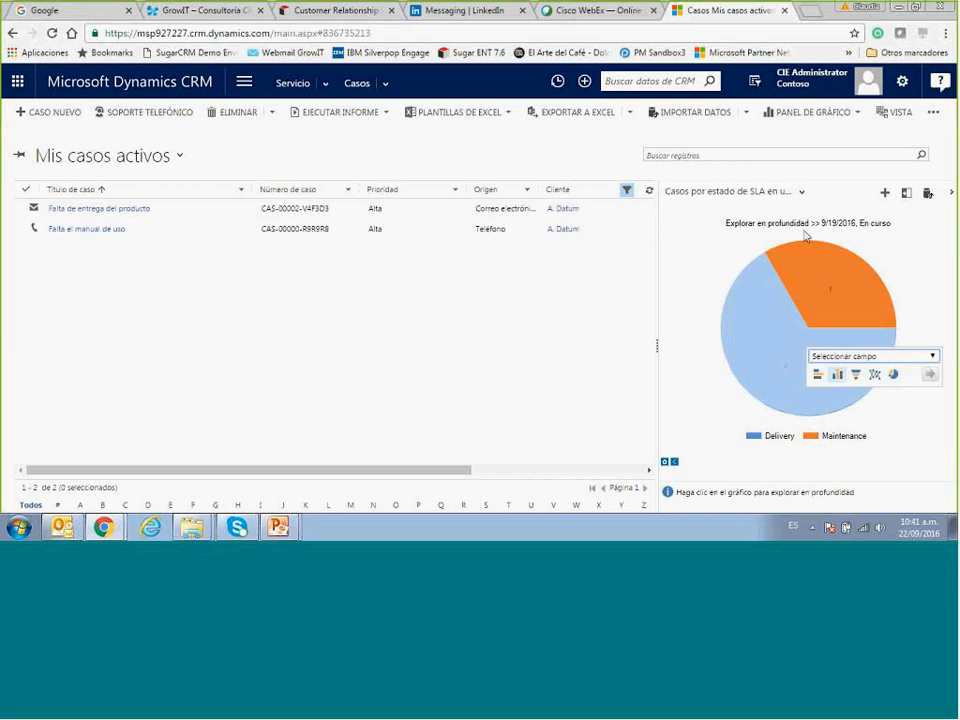
# Switch to the 'Casos activos por agente' chart and drill into its single bar.
pyautogui.click(803, 194)
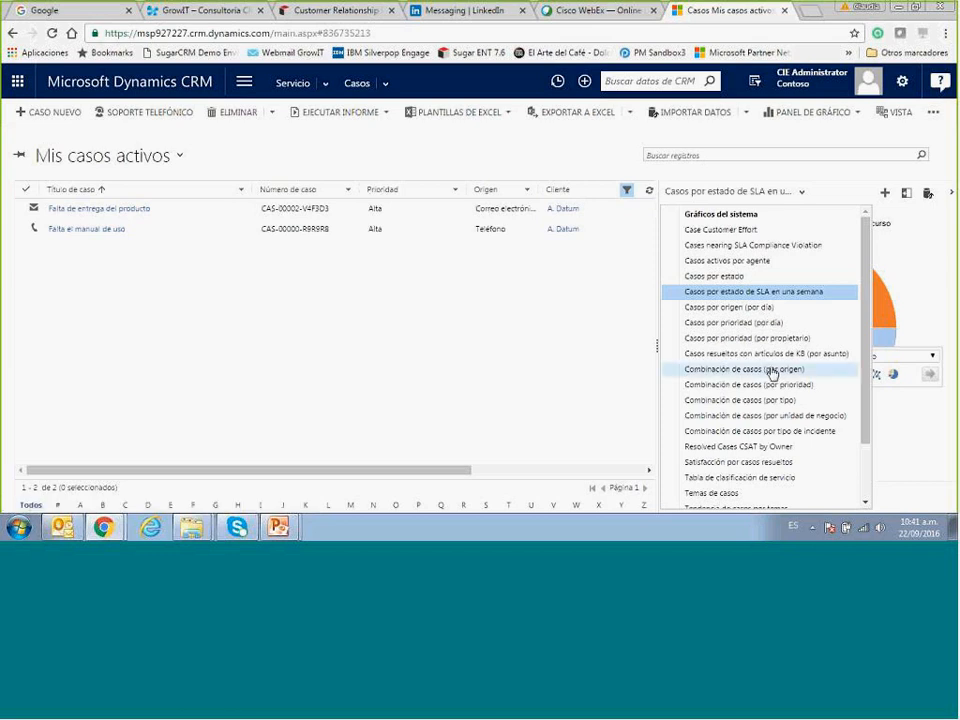
pyautogui.scroll(-1, 860, 463)
pyautogui.moveTo(860, 463); pyautogui.dragTo(868, 313)
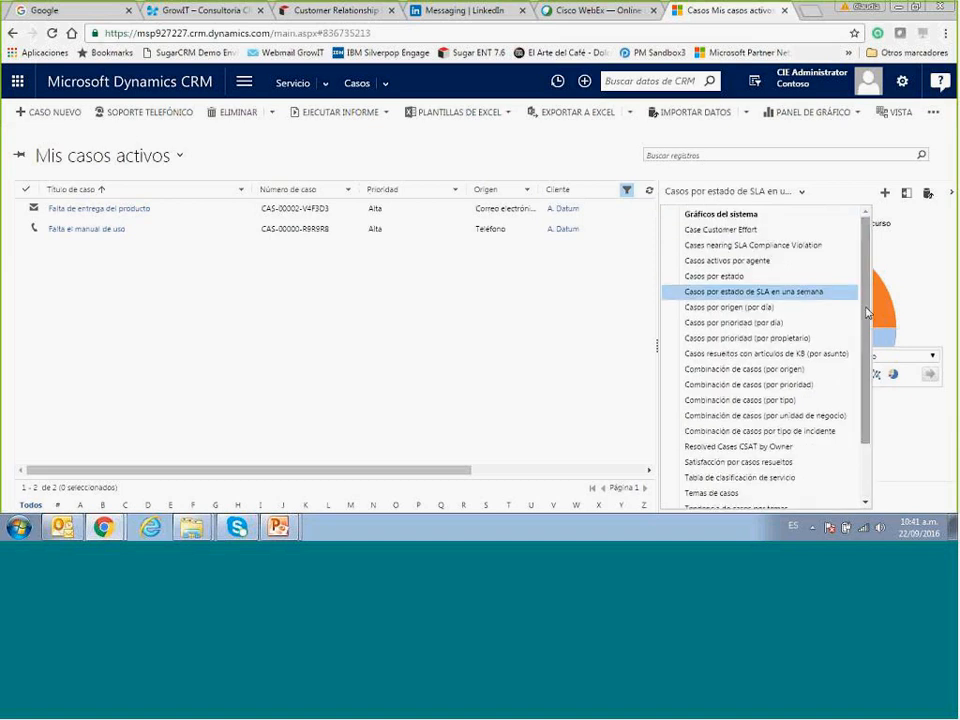
pyautogui.click(716, 261)
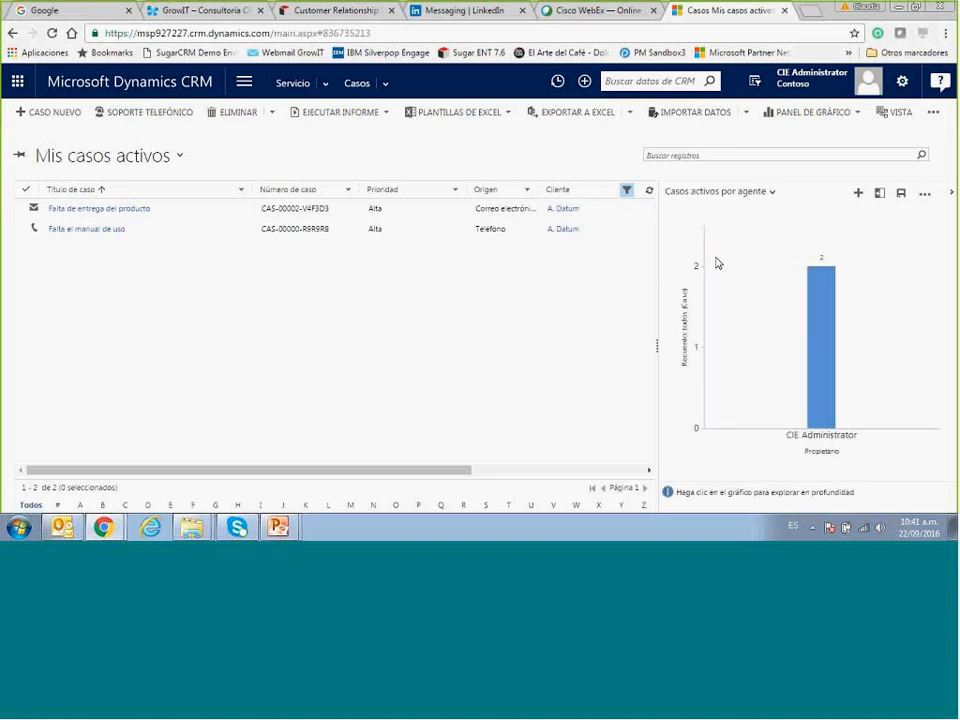
pyautogui.click(818, 312)
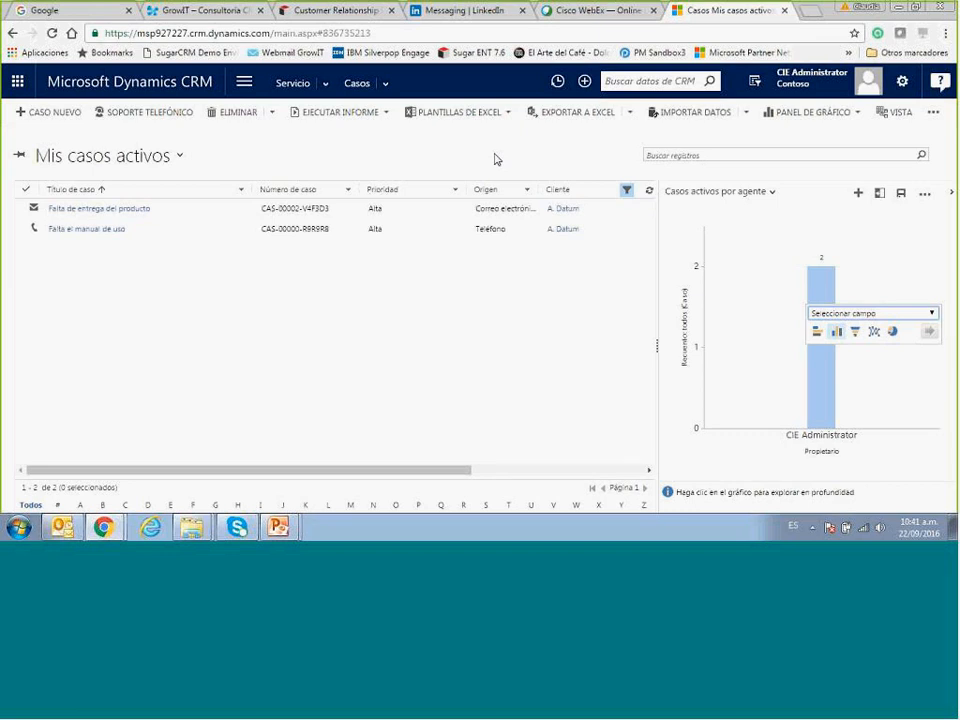
pyautogui.click(325, 91)
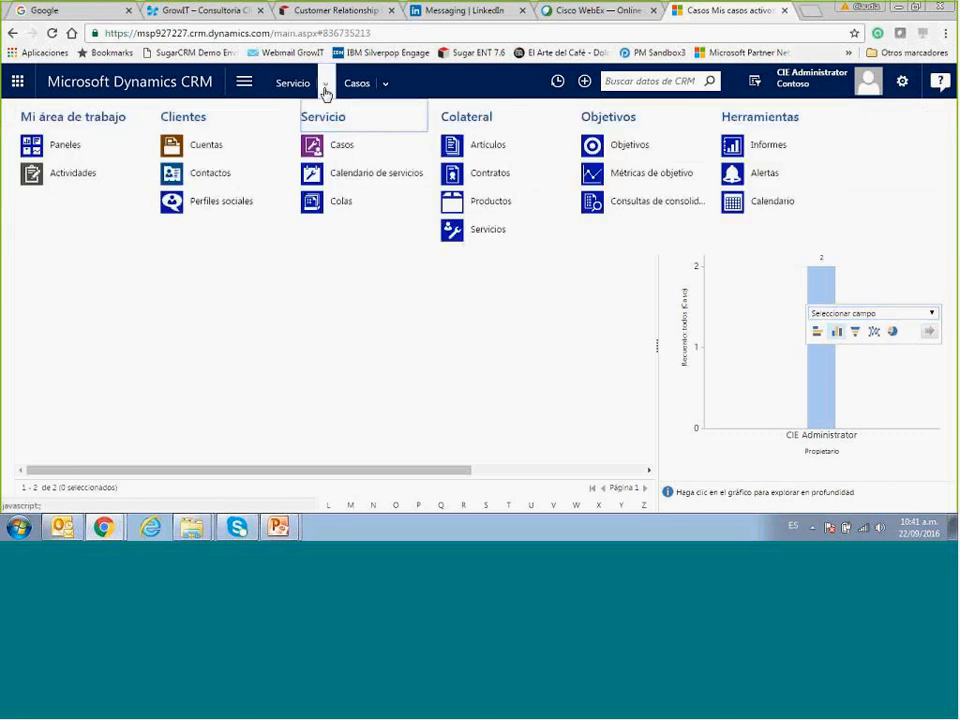
# Open the Paneles area and browse the dashboard list without switching dashboards.
pyautogui.click(57, 148)
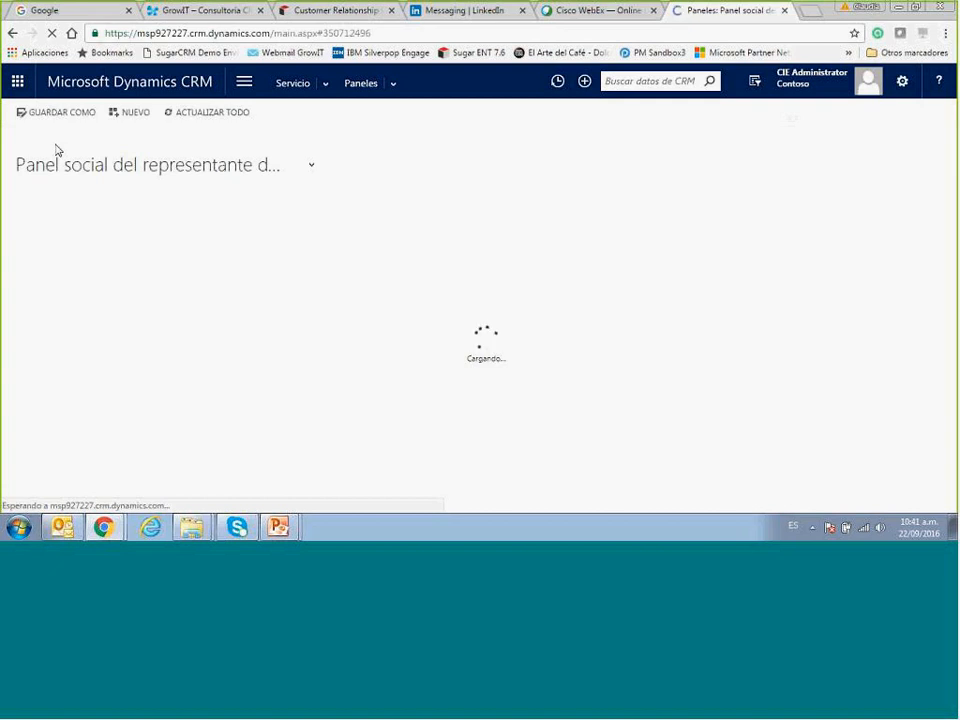
pyautogui.click(311, 168)
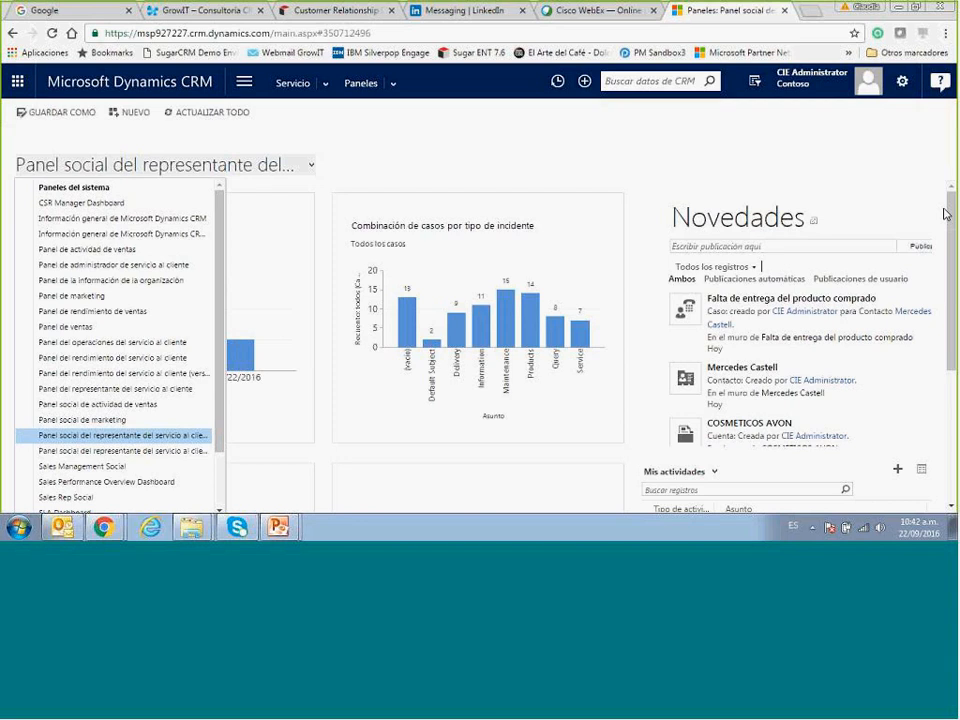
pyautogui.click(490, 179)
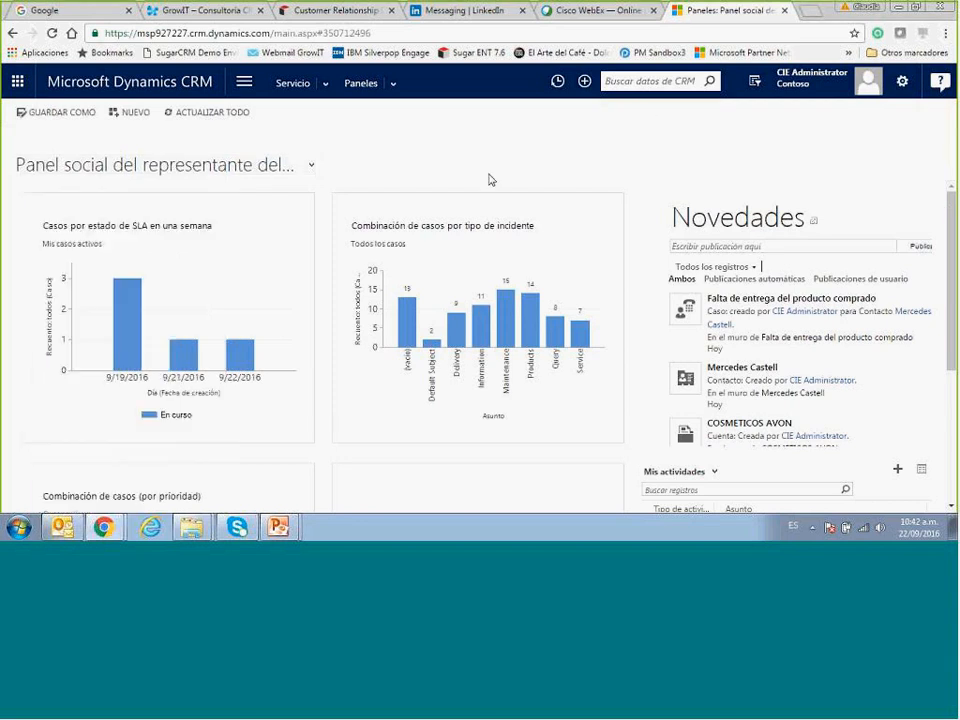
pyautogui.click(322, 91)
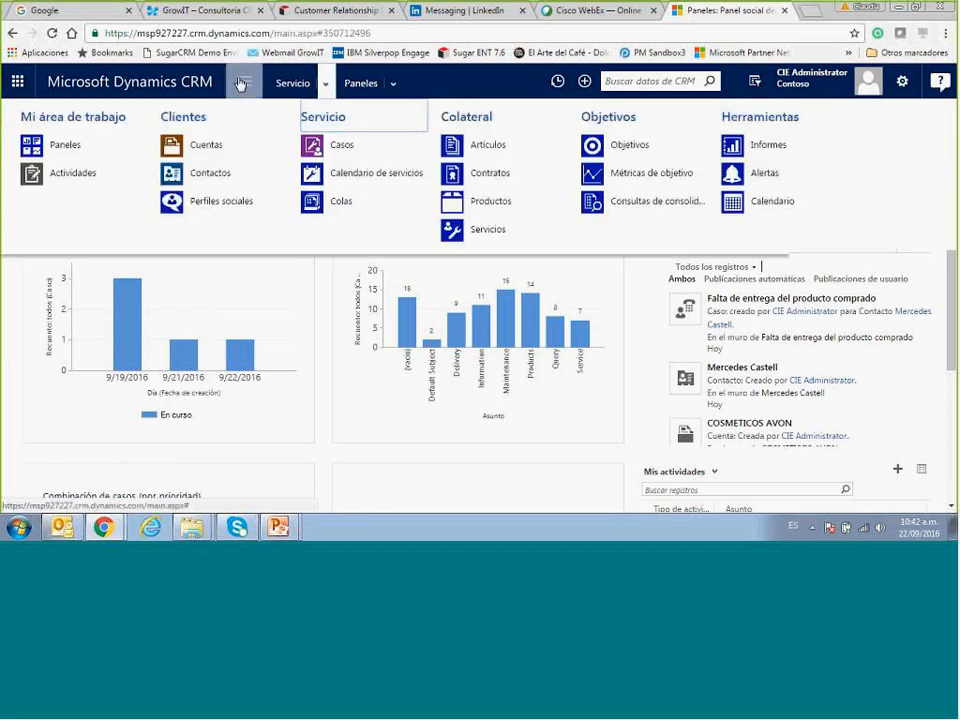
pyautogui.click(240, 84)
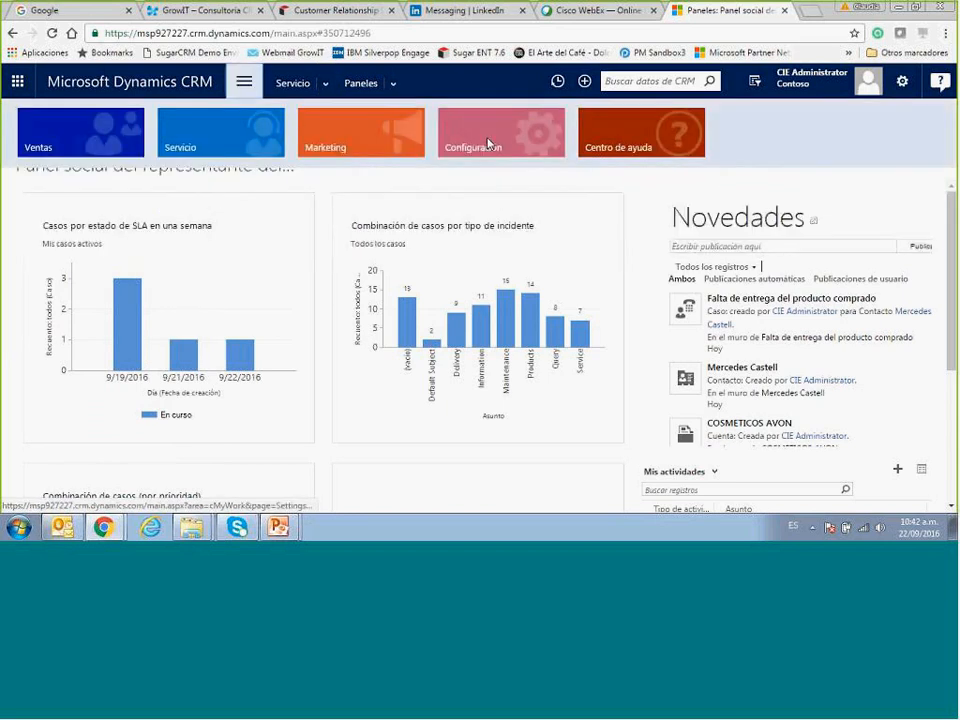
# Go to Configuración > Administración de servicios and select Esperando detalles among the available statuses.
pyautogui.click(489, 146)
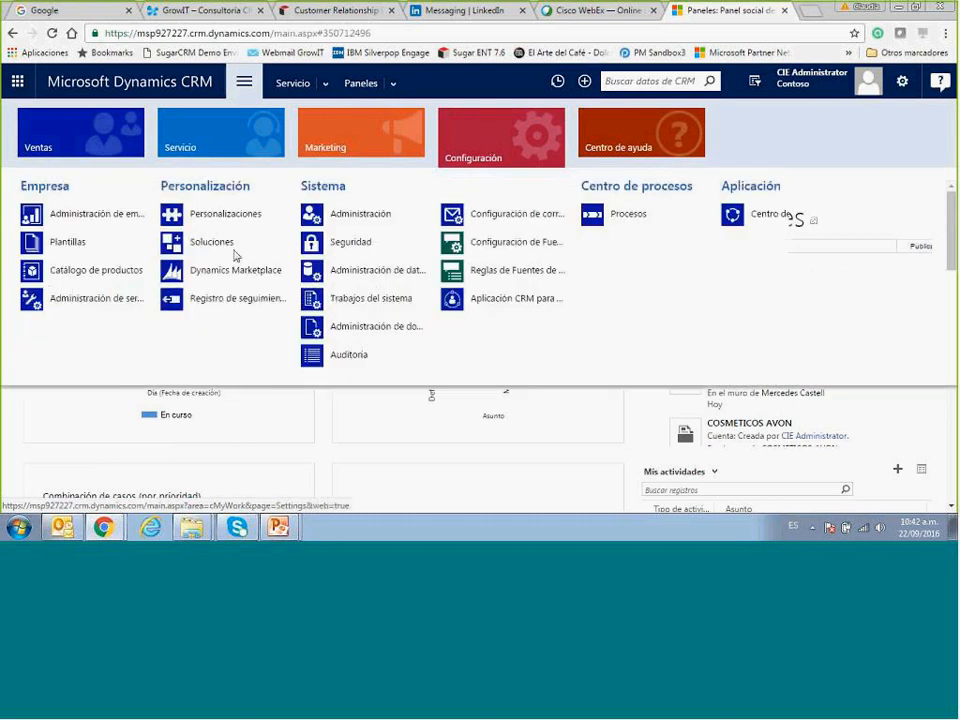
pyautogui.click(104, 299)
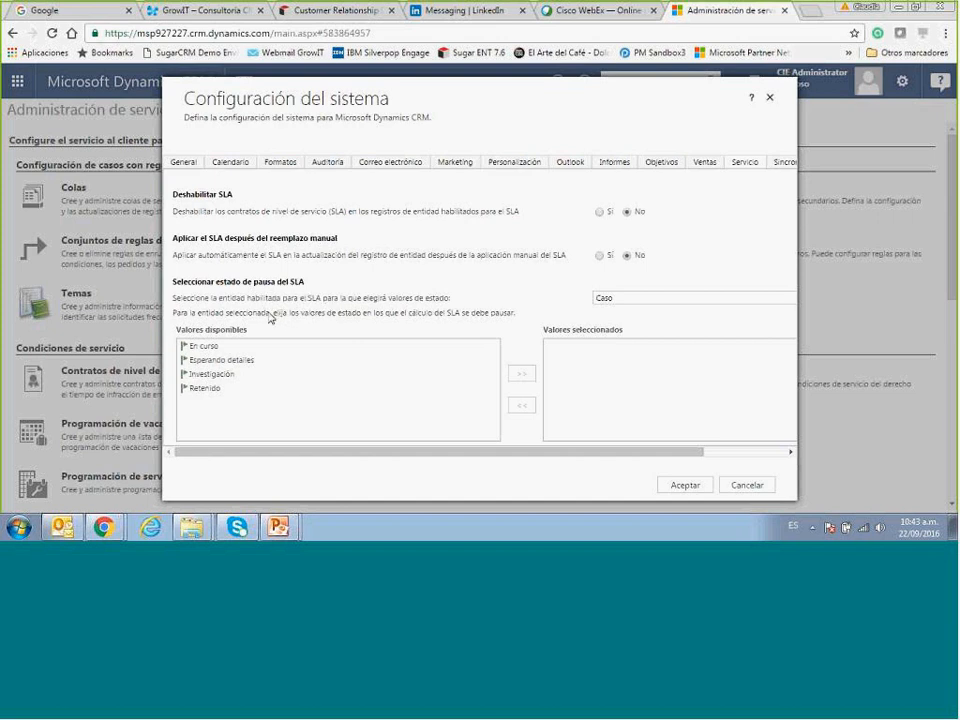
pyautogui.click(200, 362)
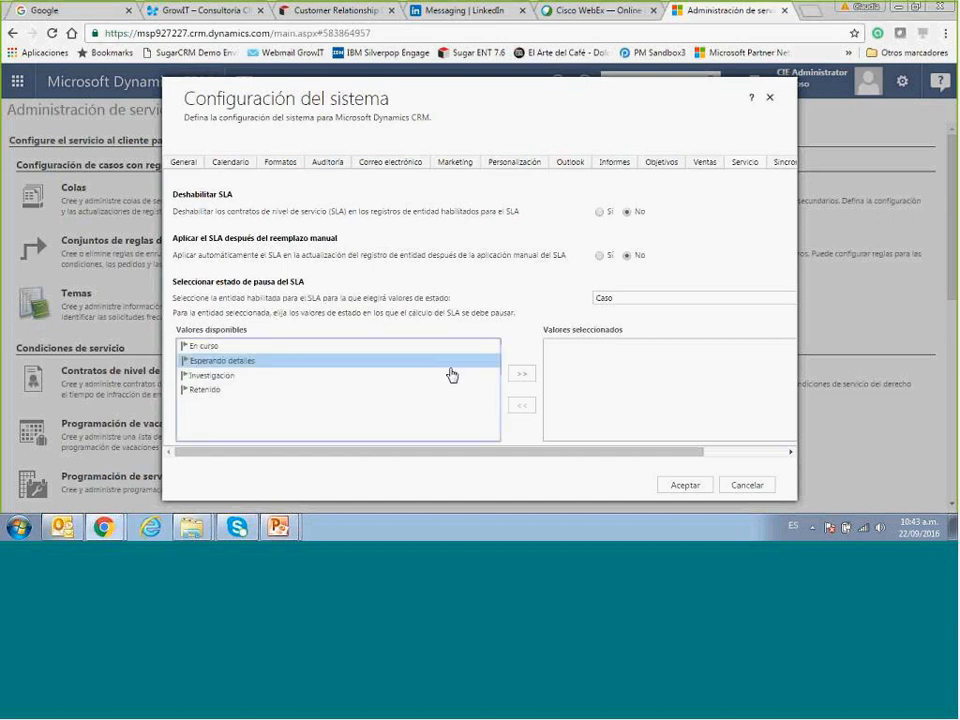
# Add Esperando detalles and Retenido as Caso SLA pause statuses and save with Aceptar.
pyautogui.click(524, 376)
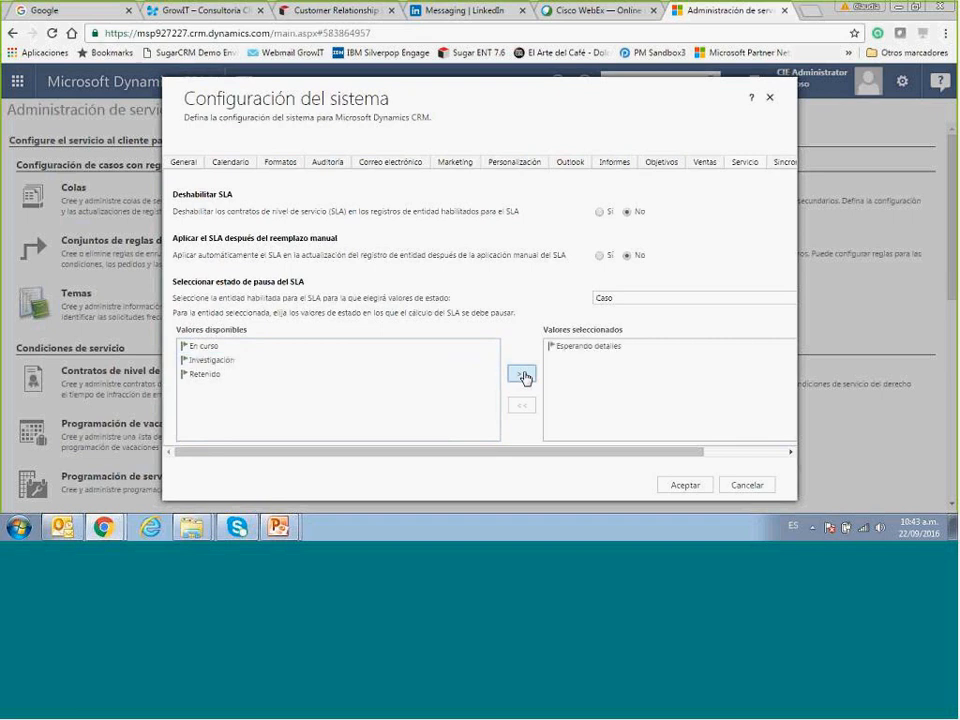
pyautogui.click(208, 376)
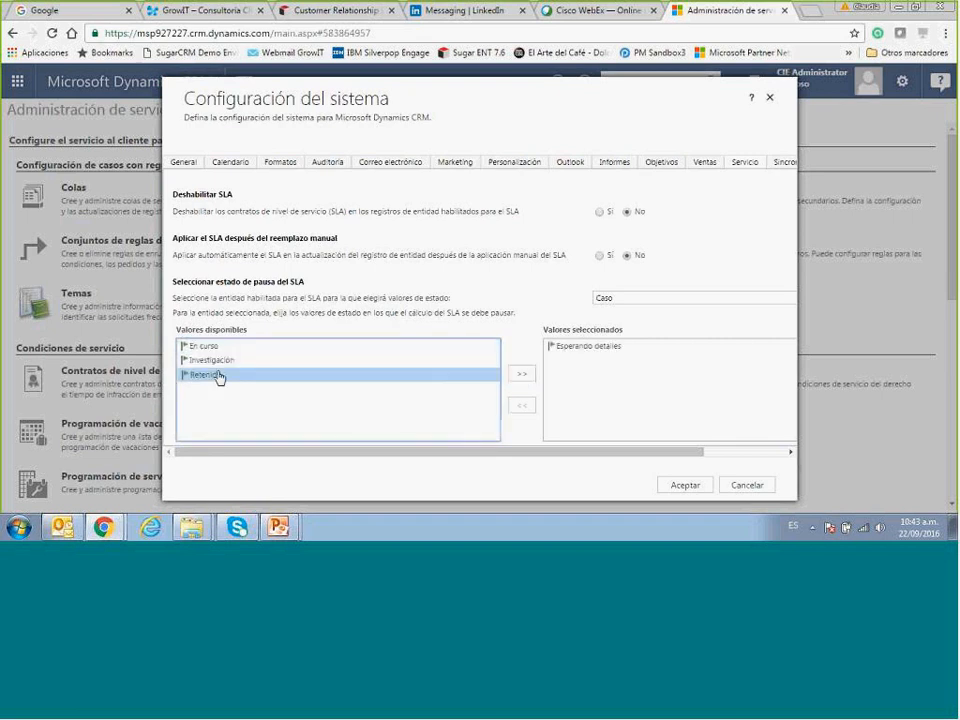
pyautogui.click(524, 376)
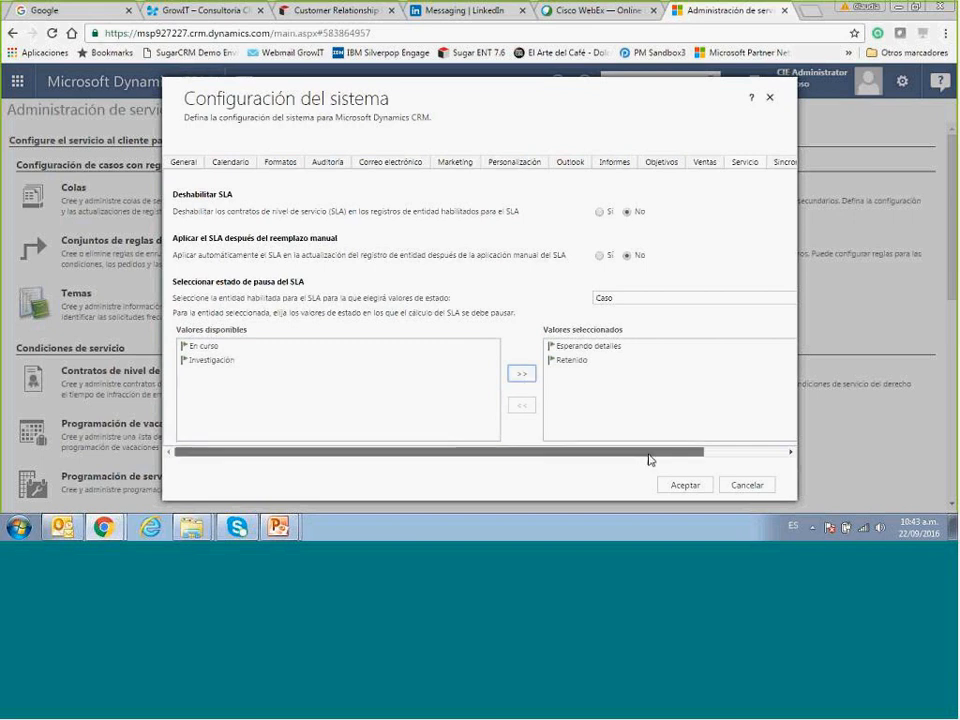
pyautogui.moveTo(650, 460); pyautogui.dragTo(566, 470)
pyautogui.click(668, 300)
pyautogui.click(668, 300)
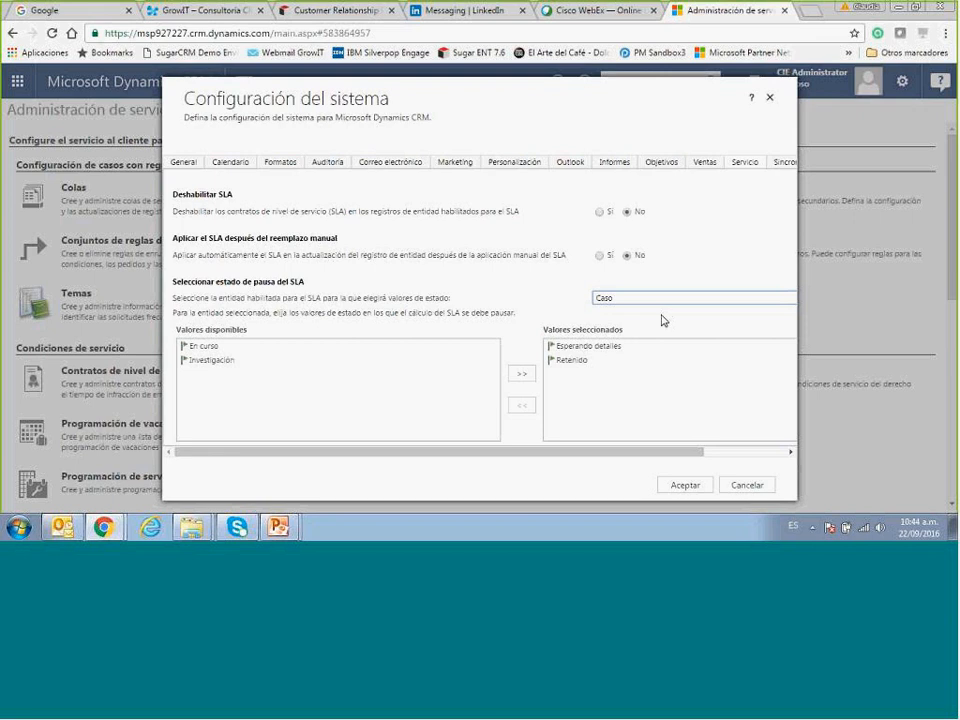
pyautogui.click(682, 487)
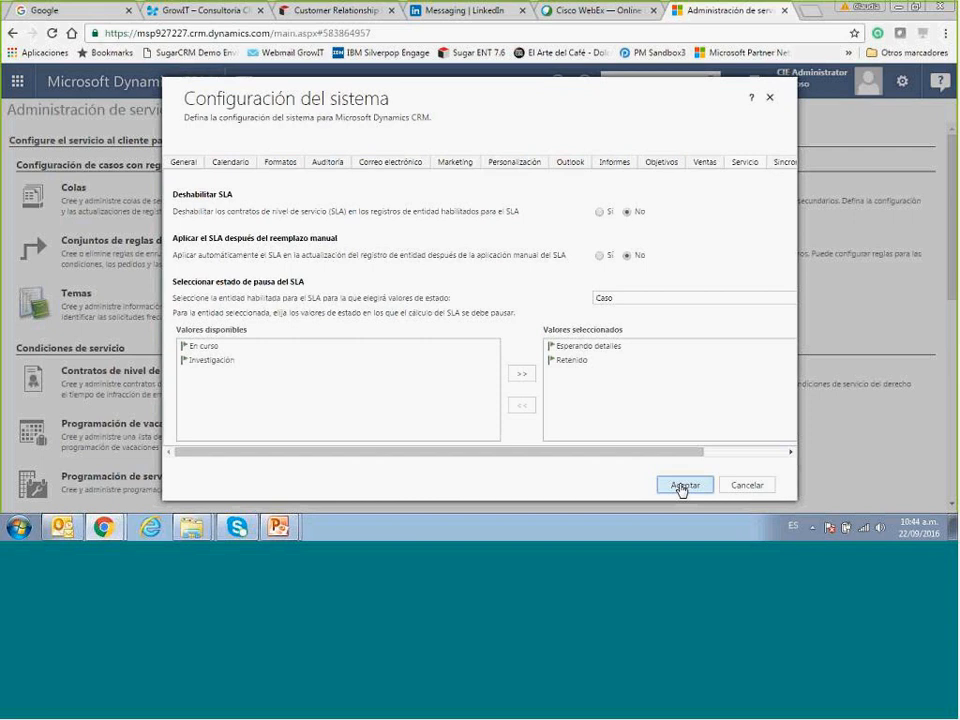
pyautogui.click(682, 487)
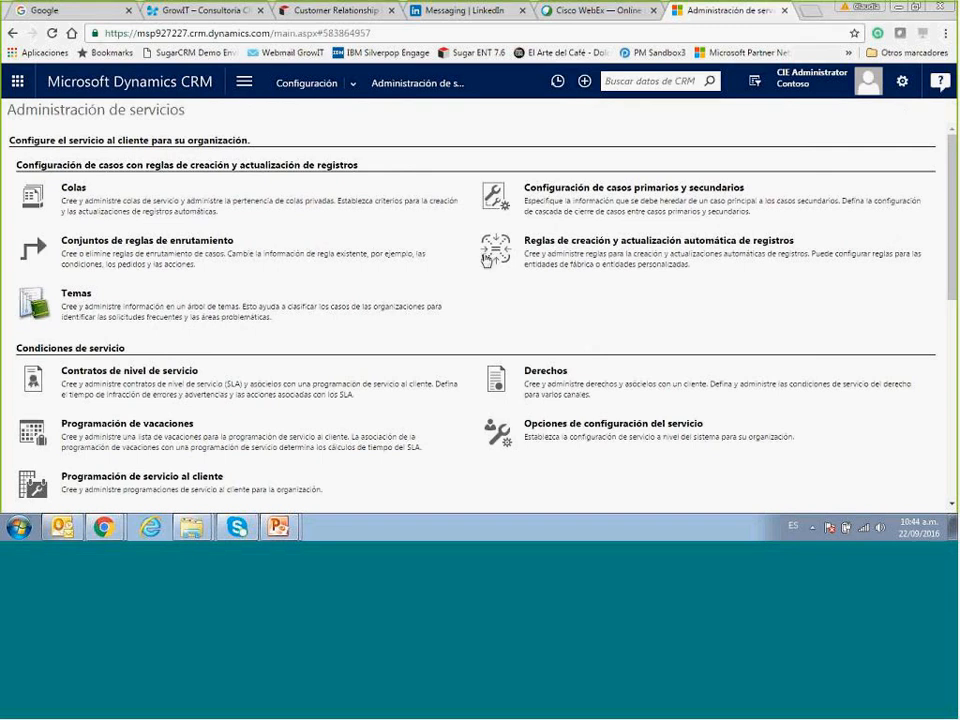
# Open the Servicio area in a new browser tab and switch to it.
pyautogui.click(258, 82)
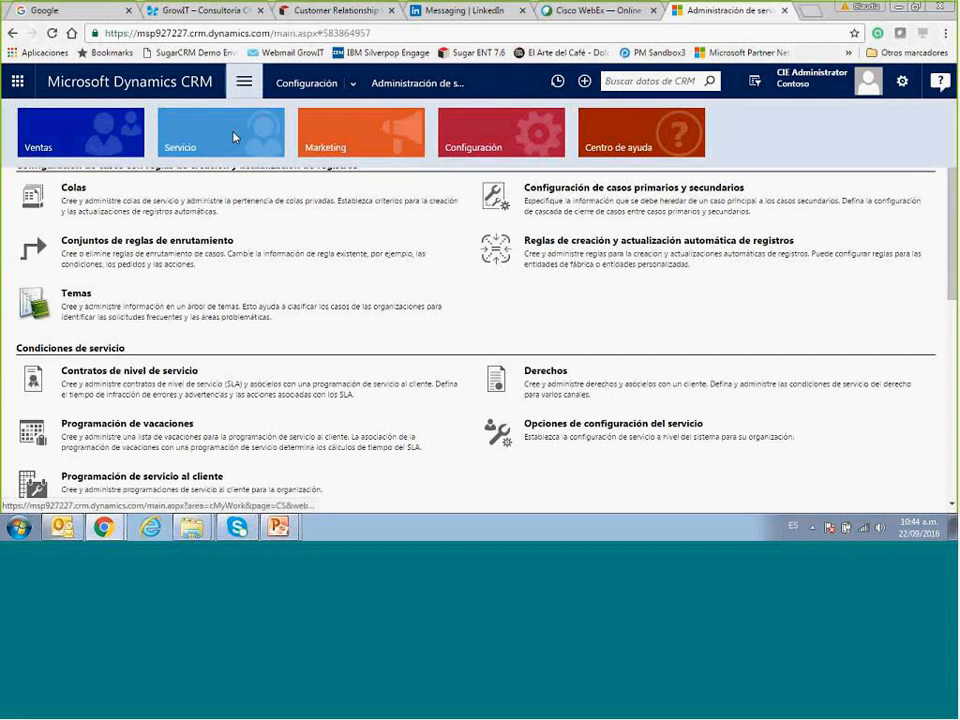
pyautogui.rightClick(233, 137)
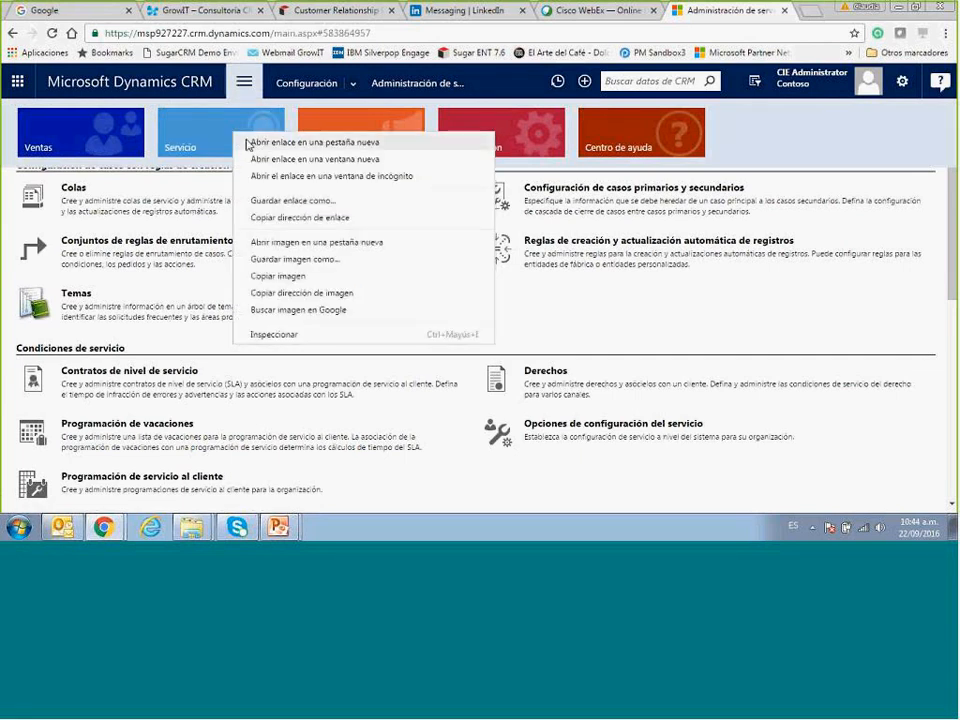
pyautogui.click(249, 142)
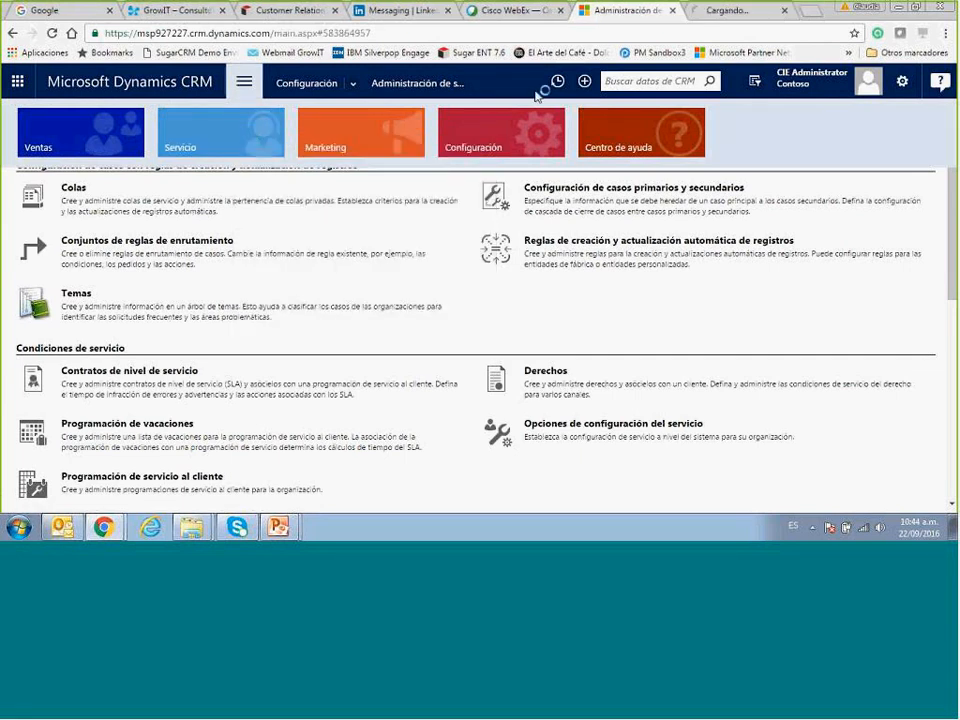
pyautogui.click(743, 12)
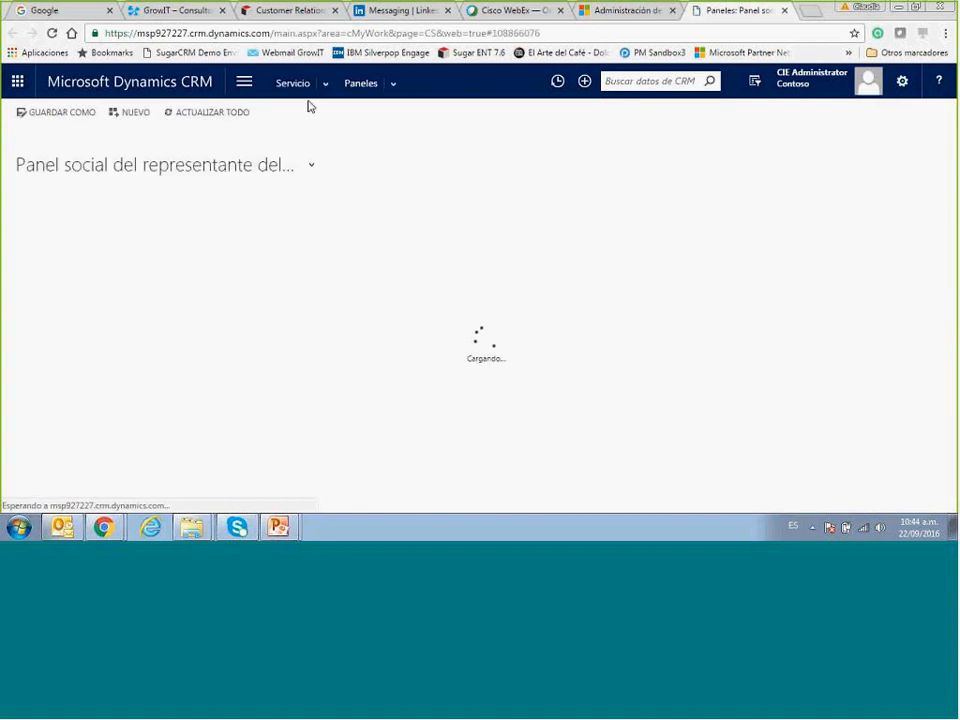
# Go to Servicio > Casos and open the case 'Falta de entrega del producto'.
pyautogui.click(326, 86)
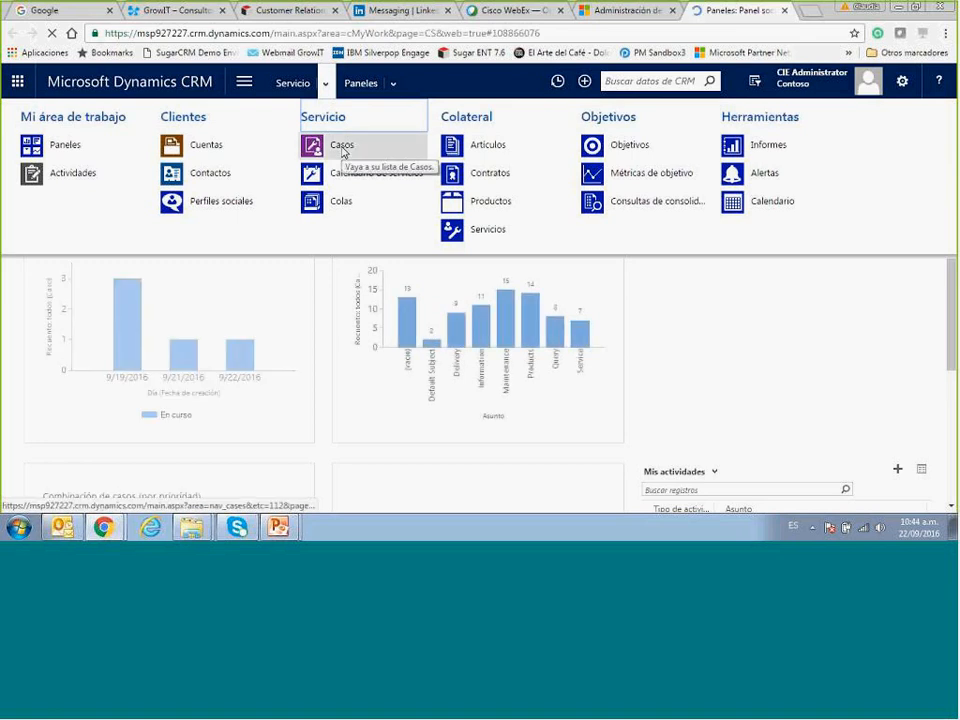
pyautogui.click(342, 148)
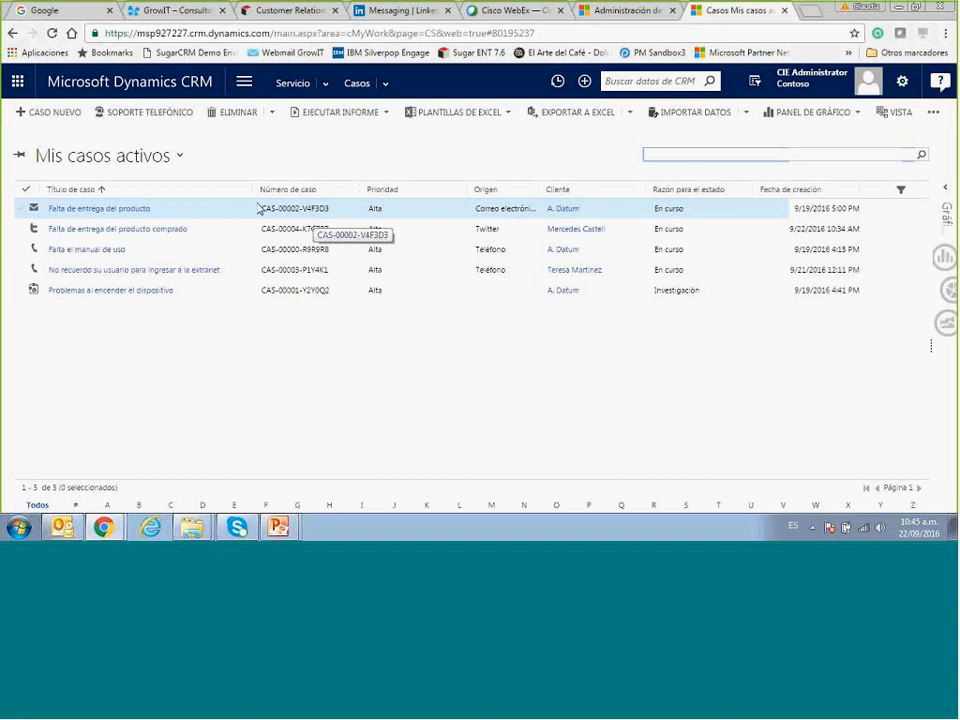
pyautogui.click(99, 211)
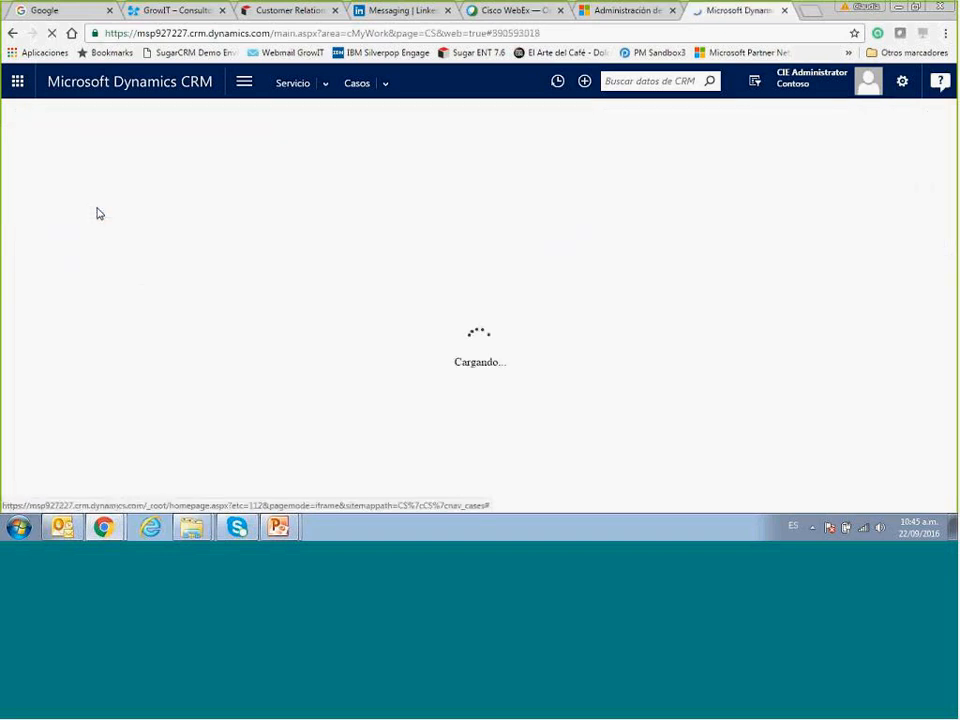
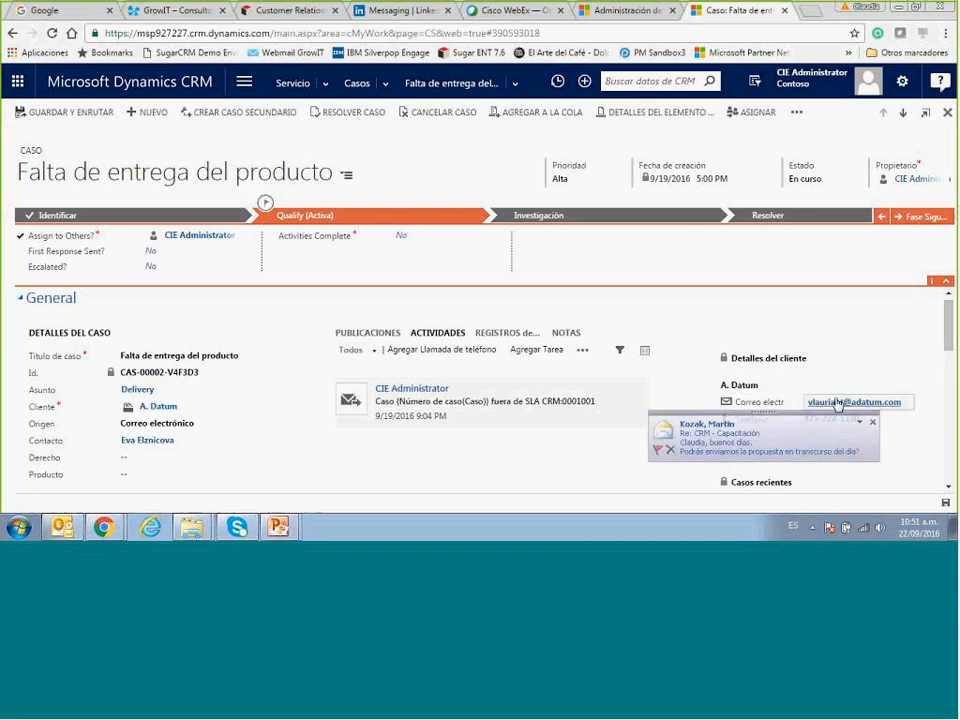
# Close the Outlook new-mail alert that covers the case page.
pyautogui.click(859, 422)
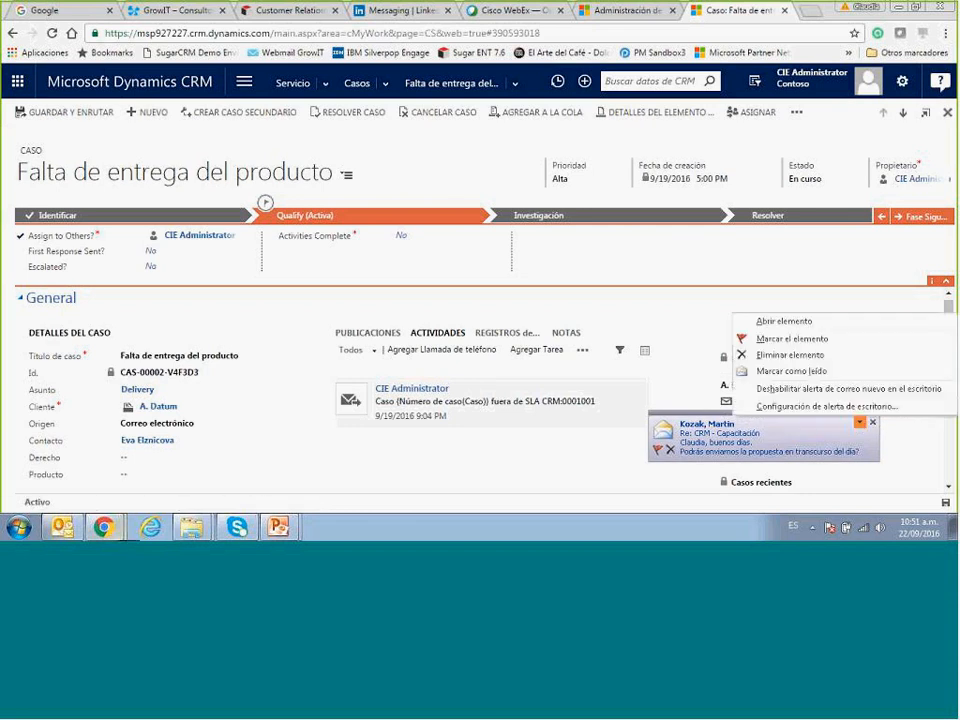
pyautogui.rightClick(62, 527)
pyautogui.click(46, 500)
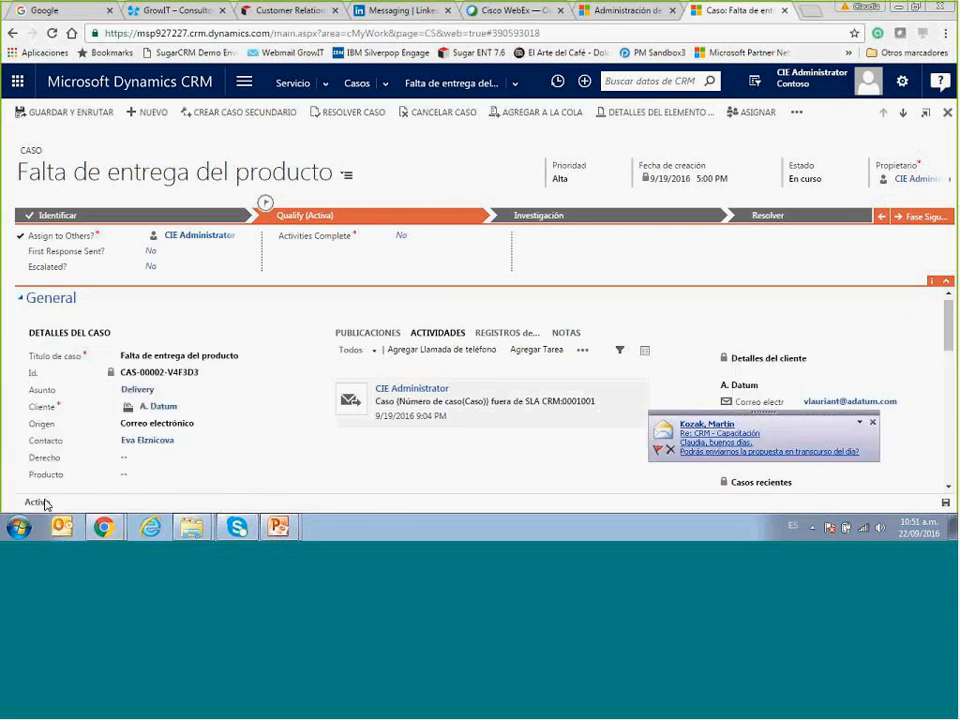
pyautogui.click(873, 421)
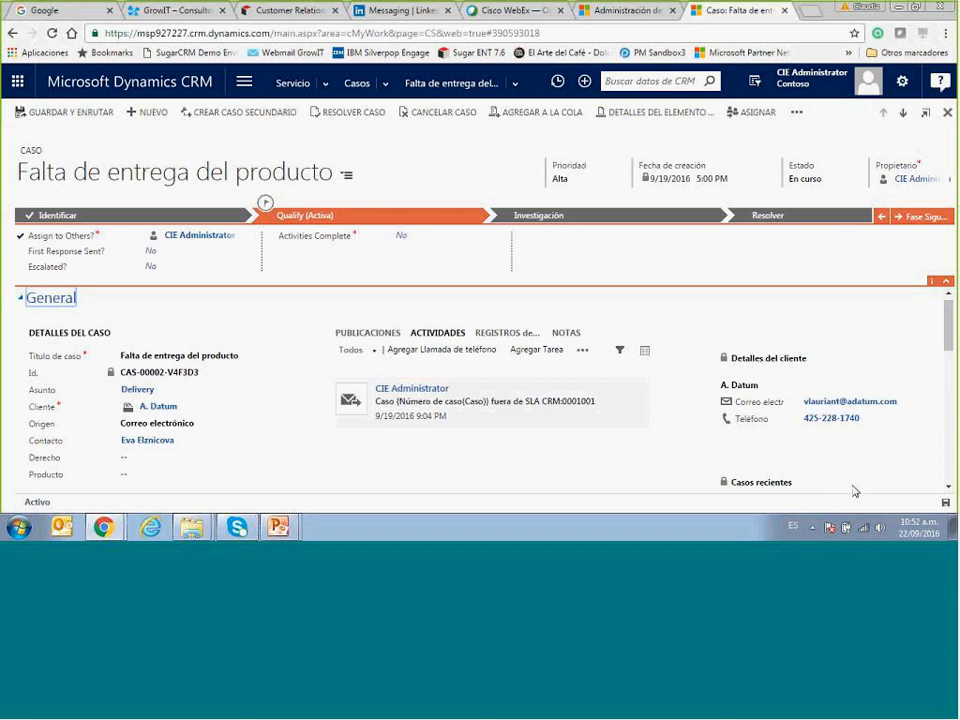
# Try Fase Siguiente, then open the Identificar stage's Determine Priority choices.
pyautogui.click(950, 220)
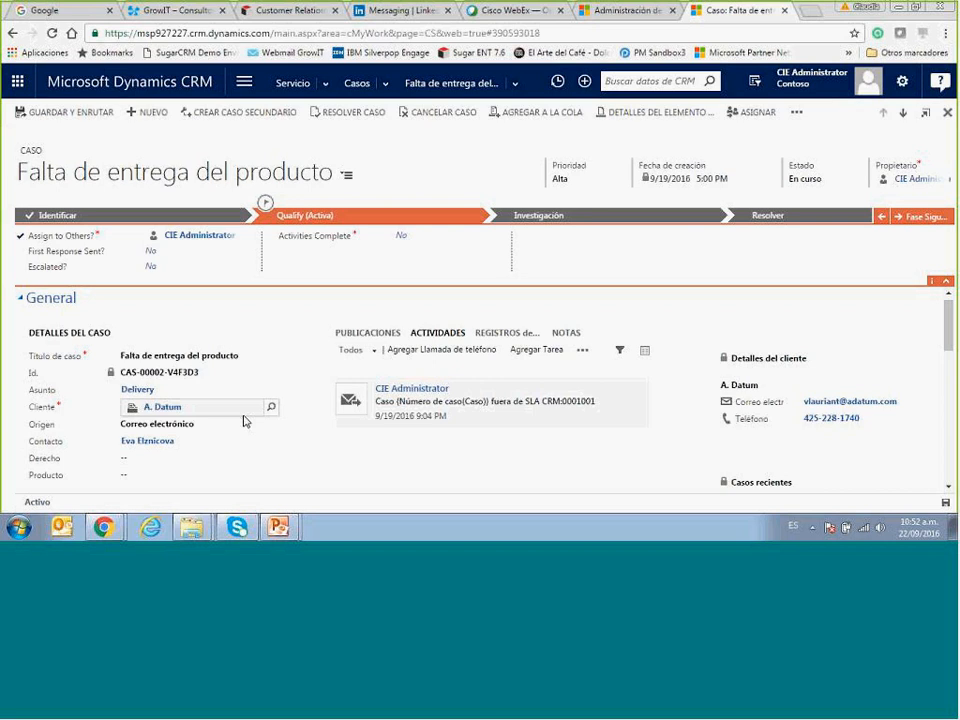
pyautogui.click(167, 223)
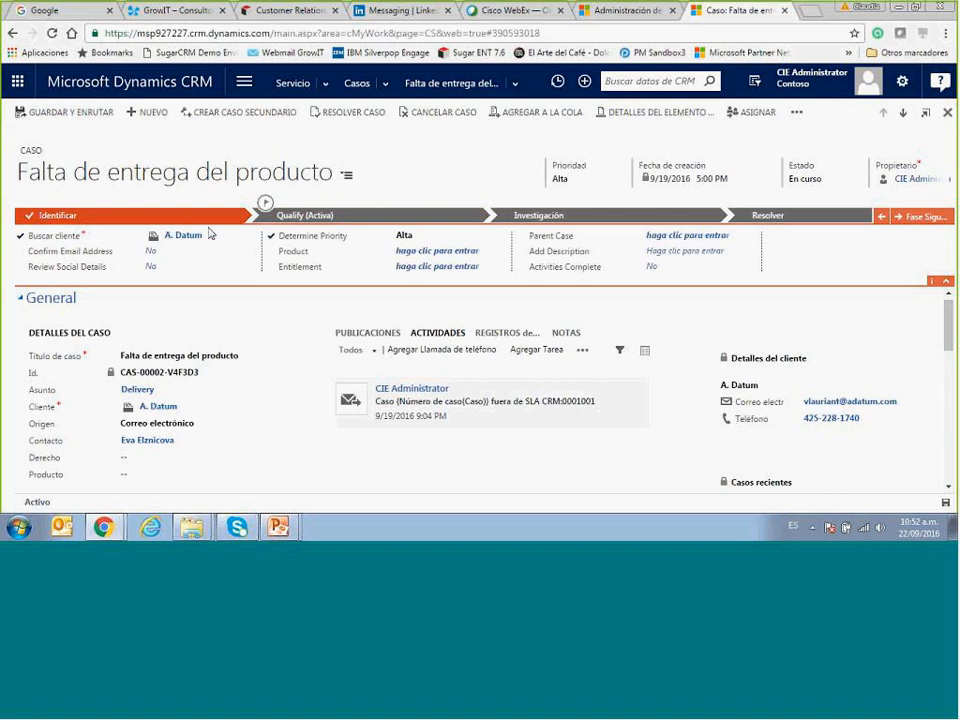
pyautogui.click(421, 239)
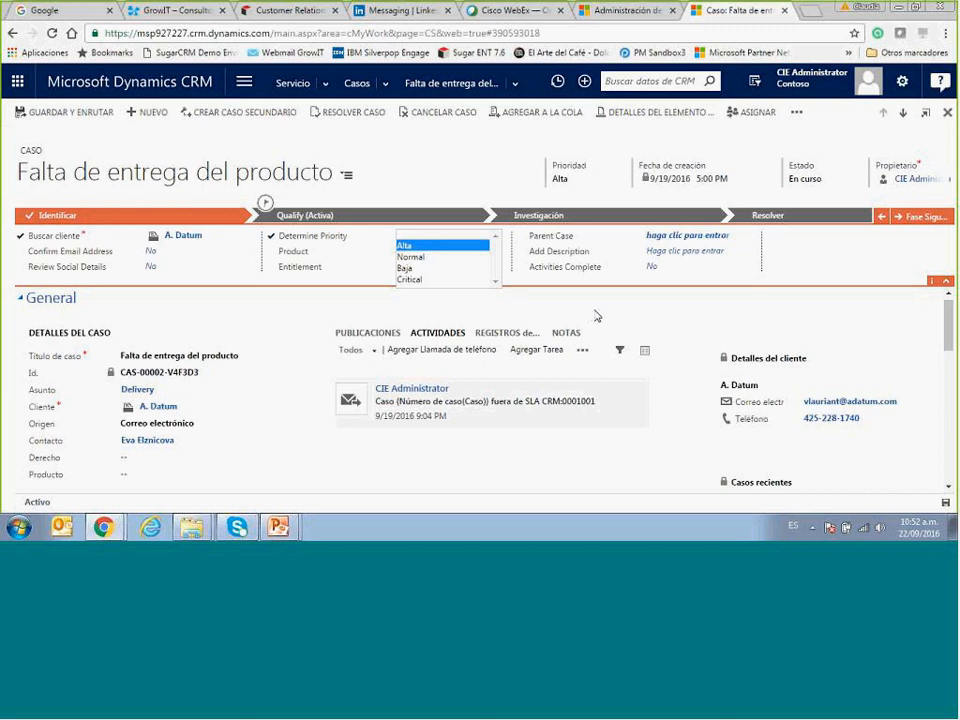
# Select Alta for Determine Priority, confirming it a second time.
pyautogui.click(445, 244)
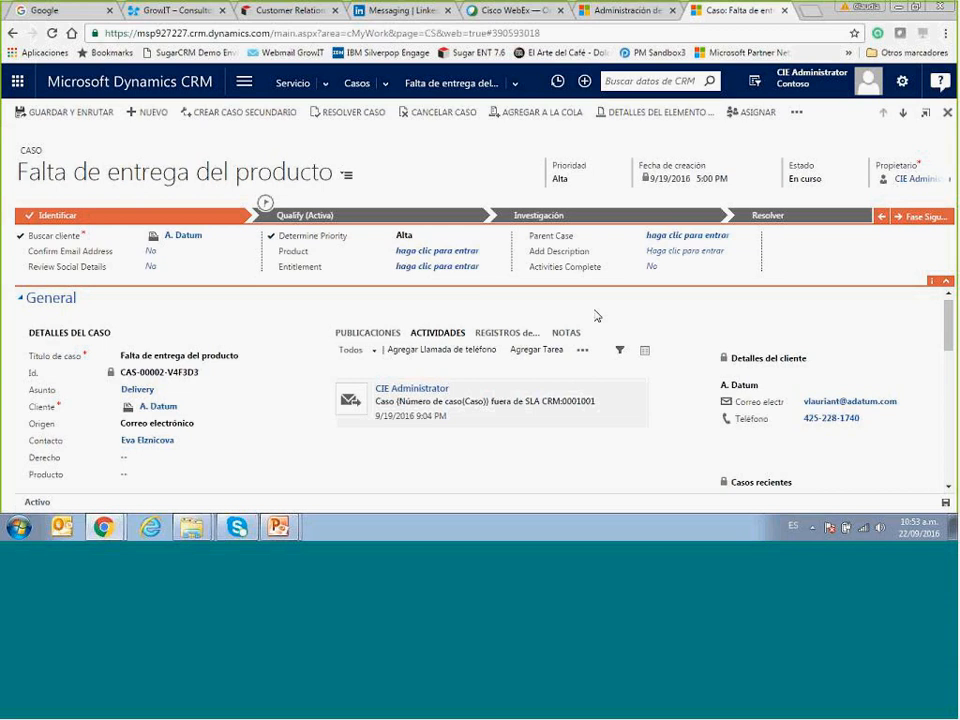
pyautogui.click(468, 237)
pyautogui.click(455, 240)
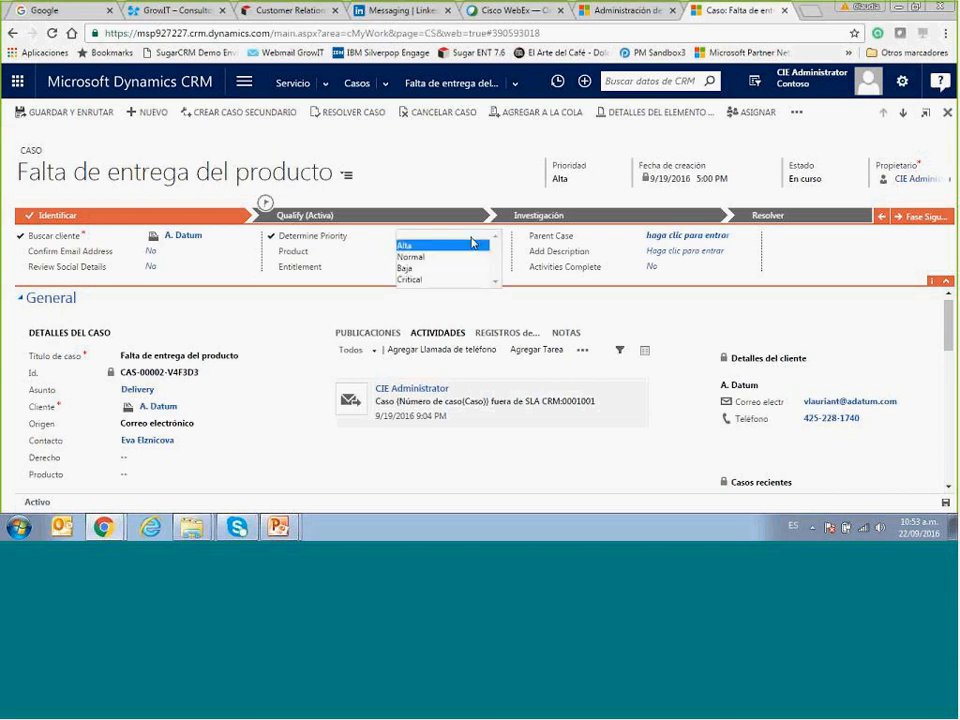
pyautogui.click(654, 317)
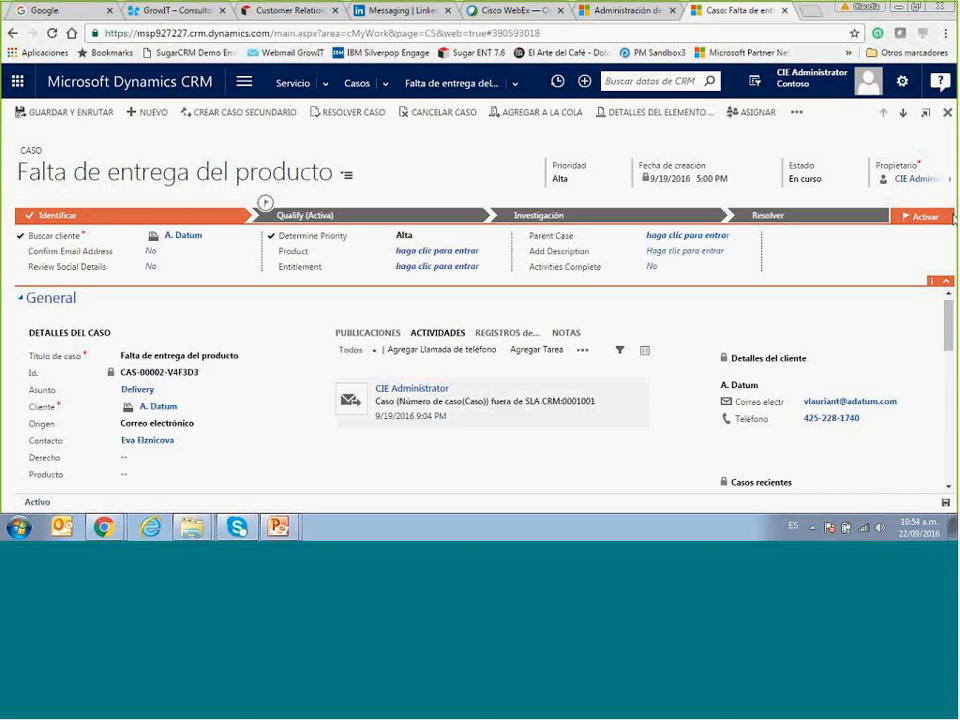
pyautogui.moveTo(949, 325); pyautogui.dragTo(949, 455)
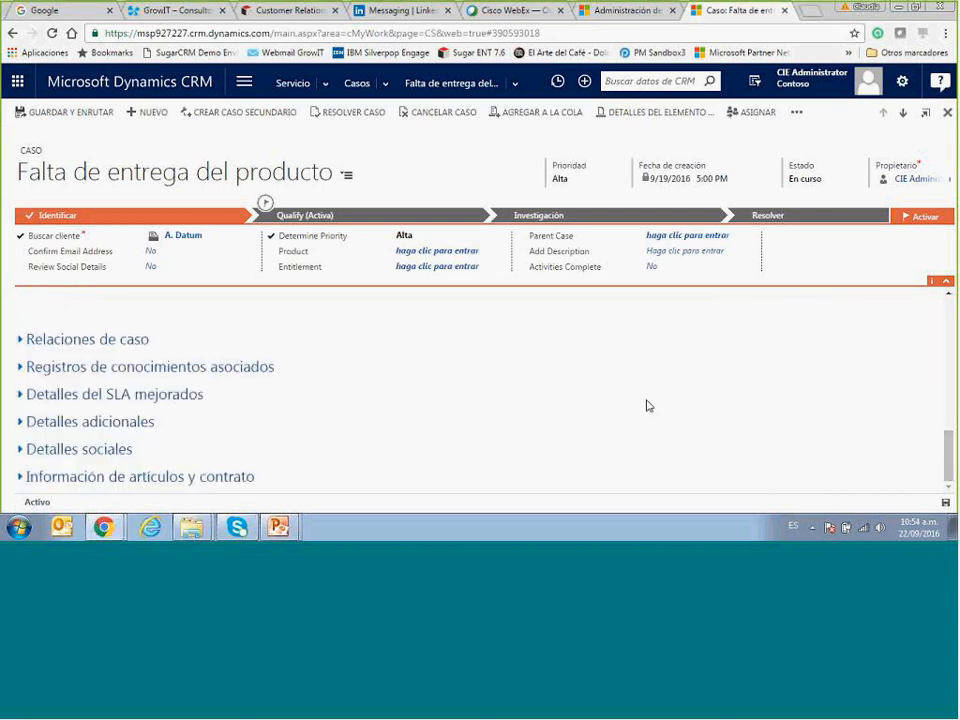
pyautogui.click(22, 367)
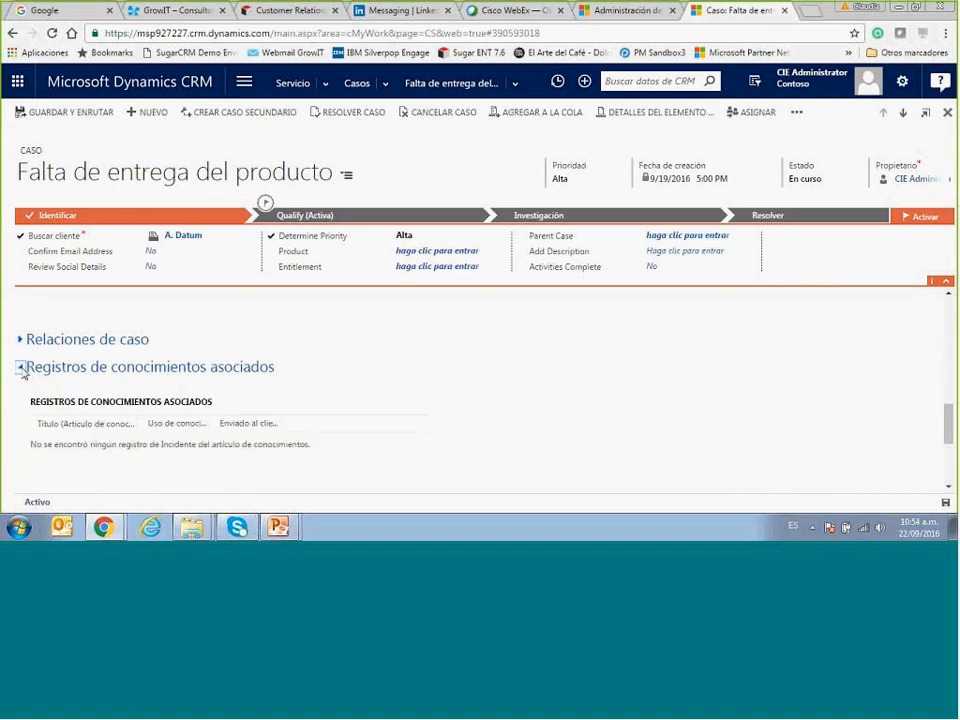
pyautogui.click(22, 368)
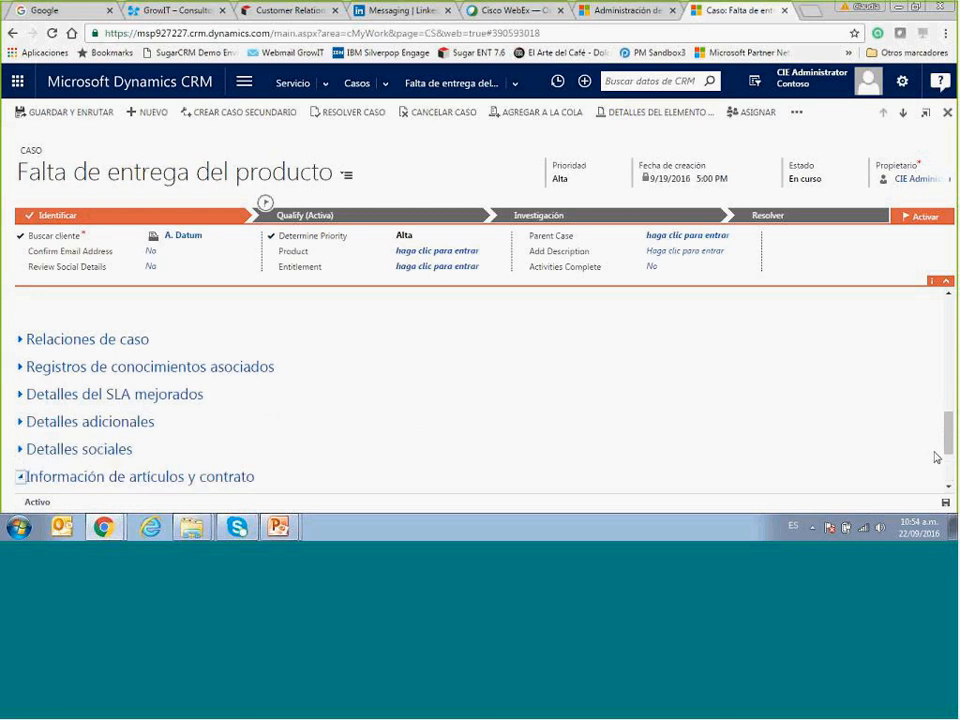
pyautogui.moveTo(947, 452); pyautogui.dragTo(947, 480)
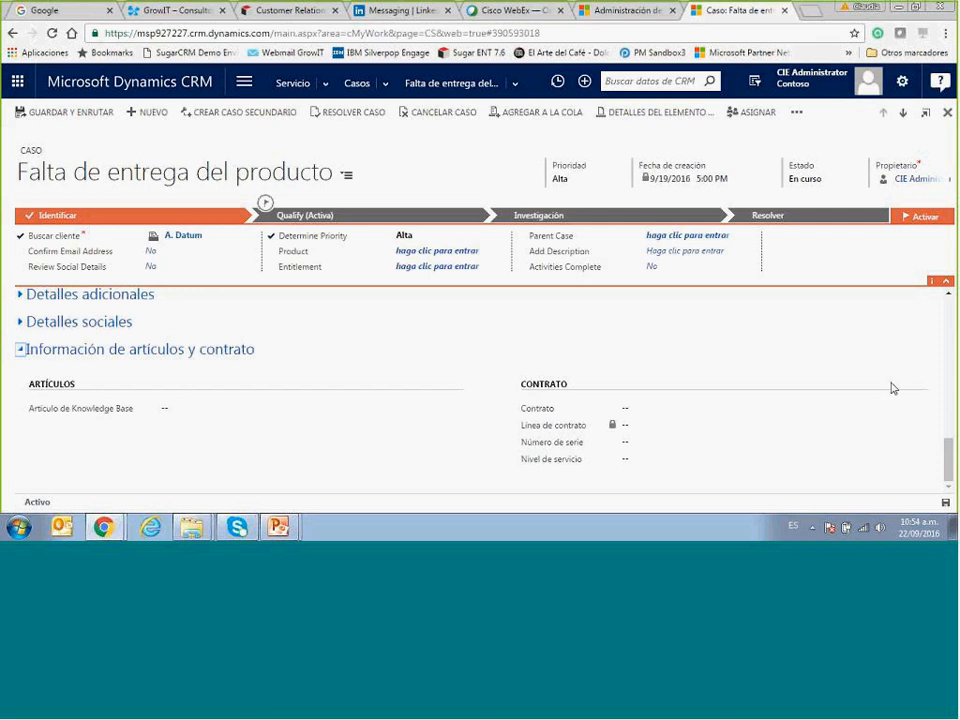
pyautogui.moveTo(948, 451); pyautogui.dragTo(946, 234)
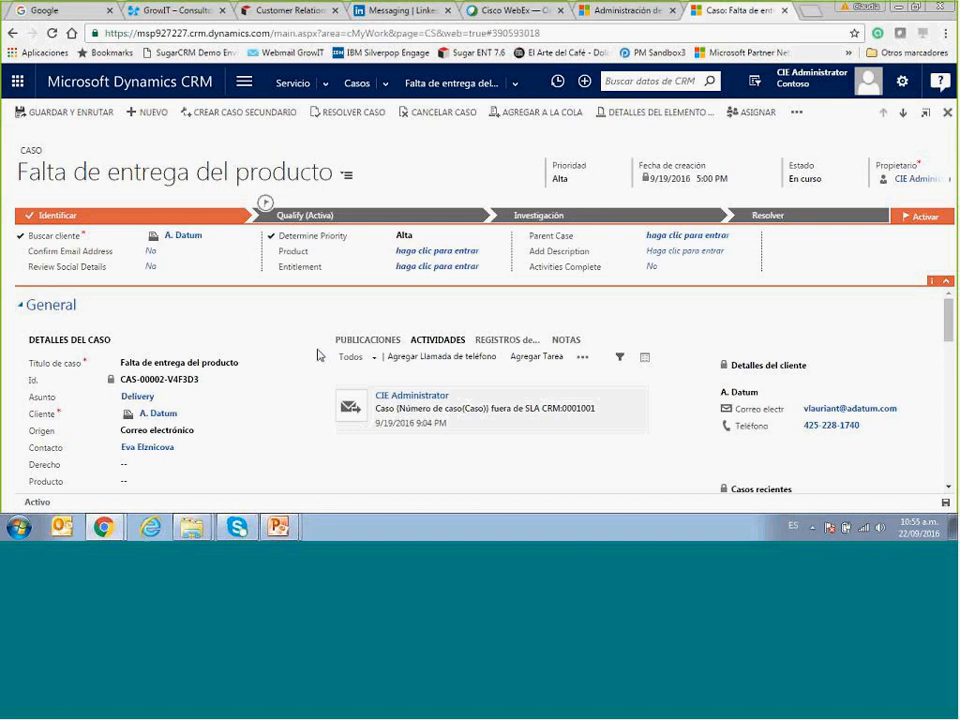
# Add a phone call activity described 'Contactar con el cliente para solicitar nro de paquete' and save it.
pyautogui.click(442, 357)
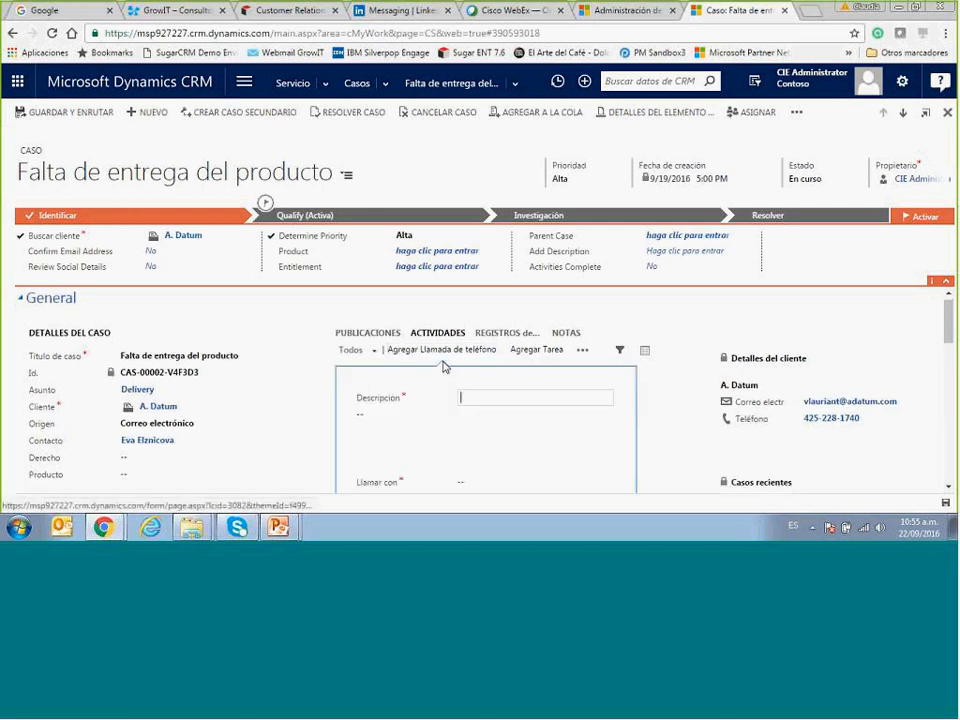
pyautogui.moveTo(949, 340)
pyautogui.mouseDown()
pyautogui.moveTo(949, 361)
pyautogui.moveTo(950, 352)
pyautogui.mouseUp()
pyautogui.write('Conta')
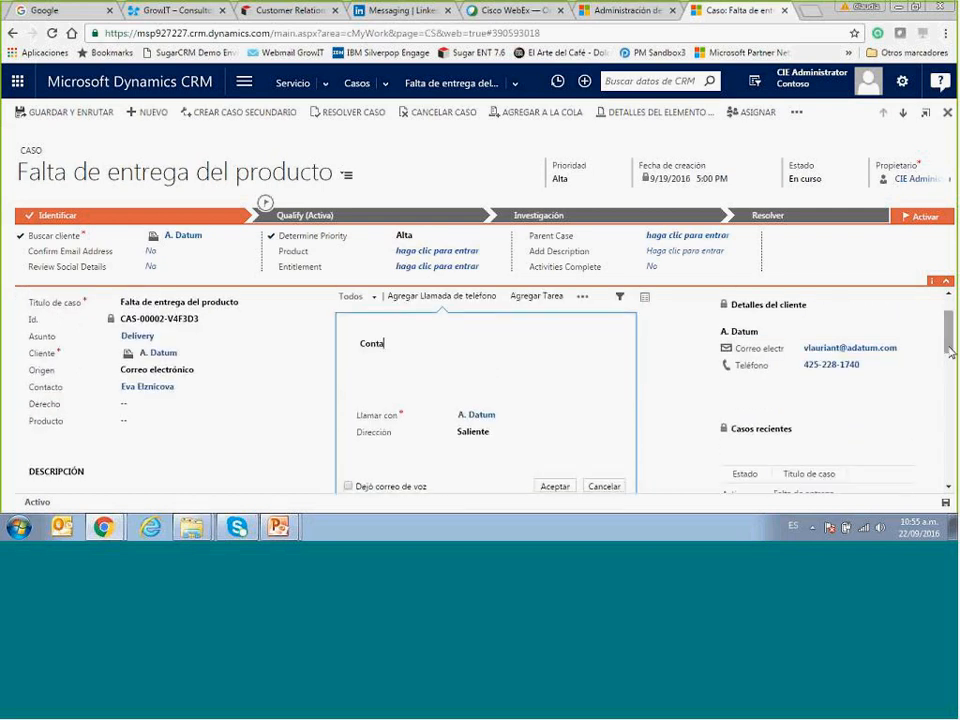
pyautogui.write('ctar con el cliente para solicitar nu')
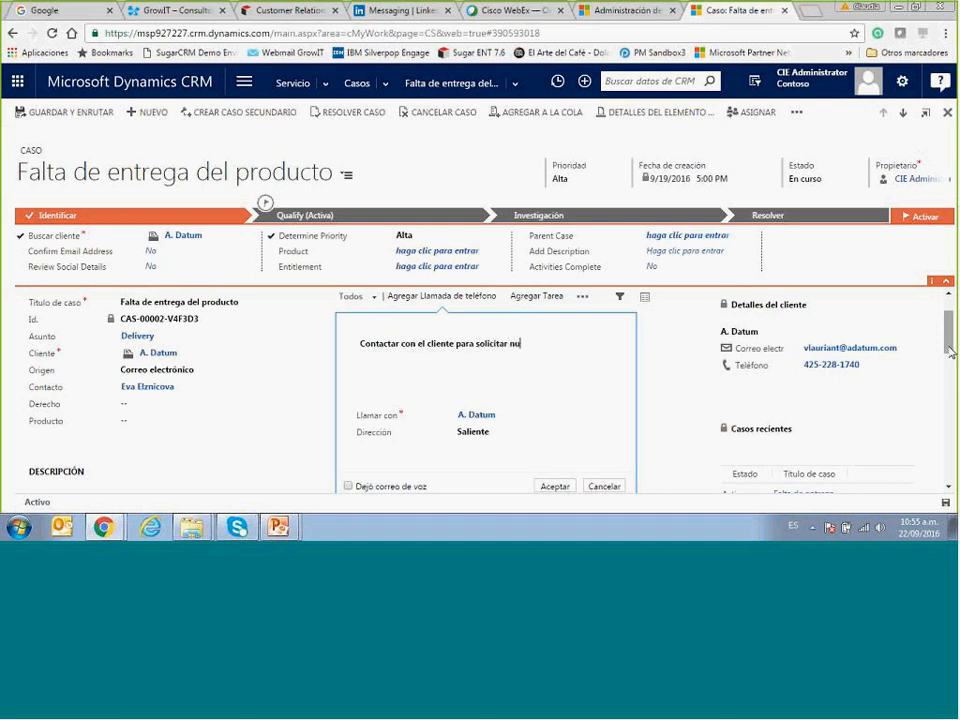
pyautogui.press('BackSpace')
pyautogui.write('ro de paquete')
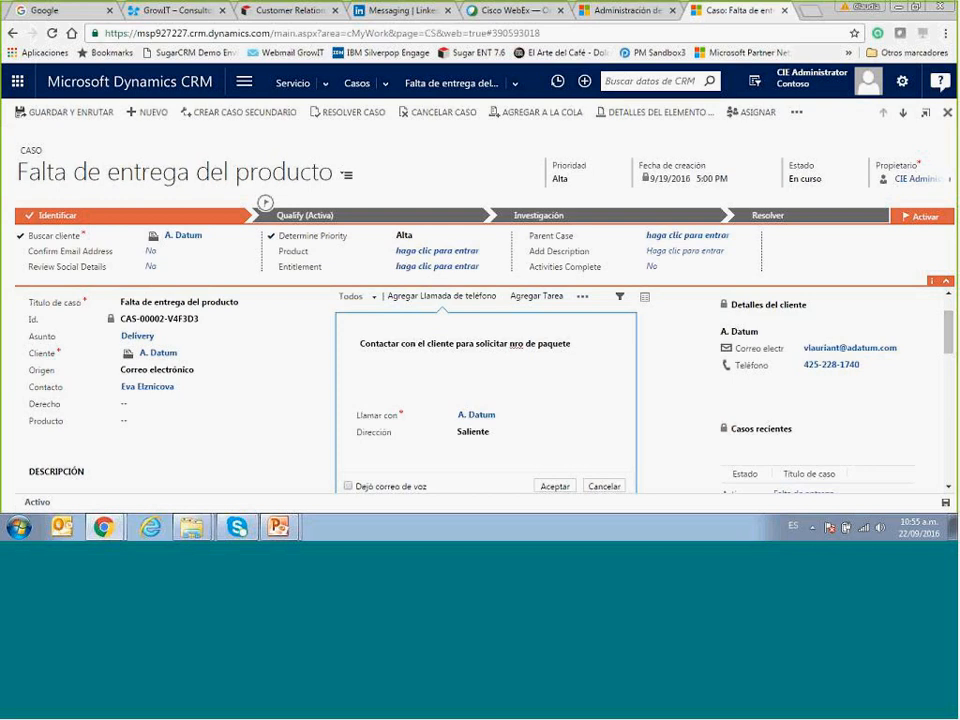
pyautogui.click(553, 487)
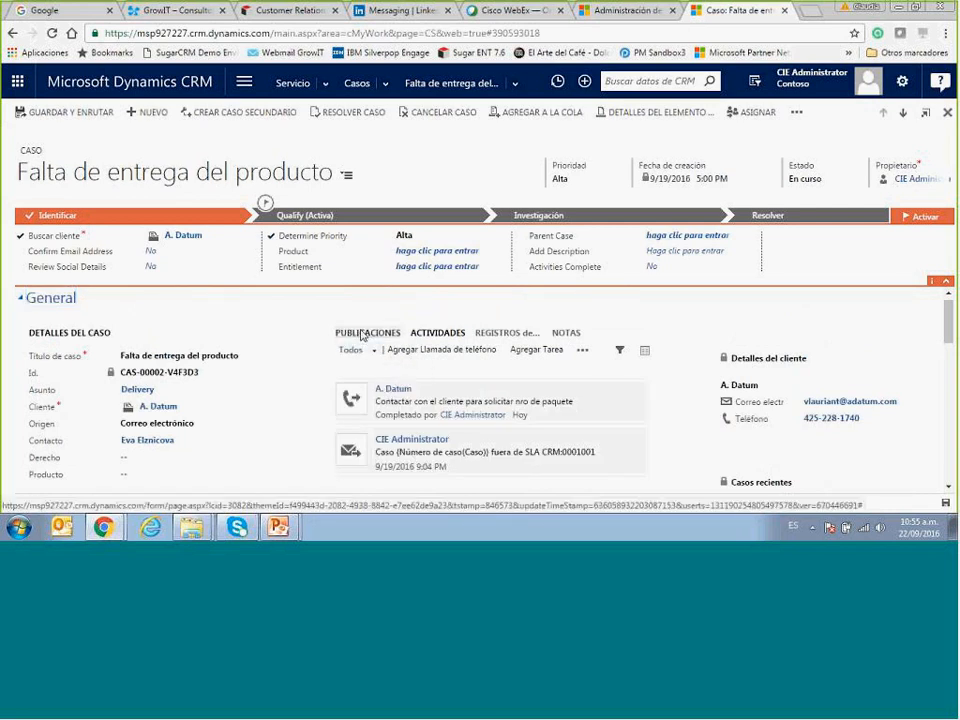
# Publish 'por favor contactar de inmediato' on the case's PUBLICACIONES wall, addressed to a colleague.
pyautogui.click(364, 333)
pyautogui.click(367, 364)
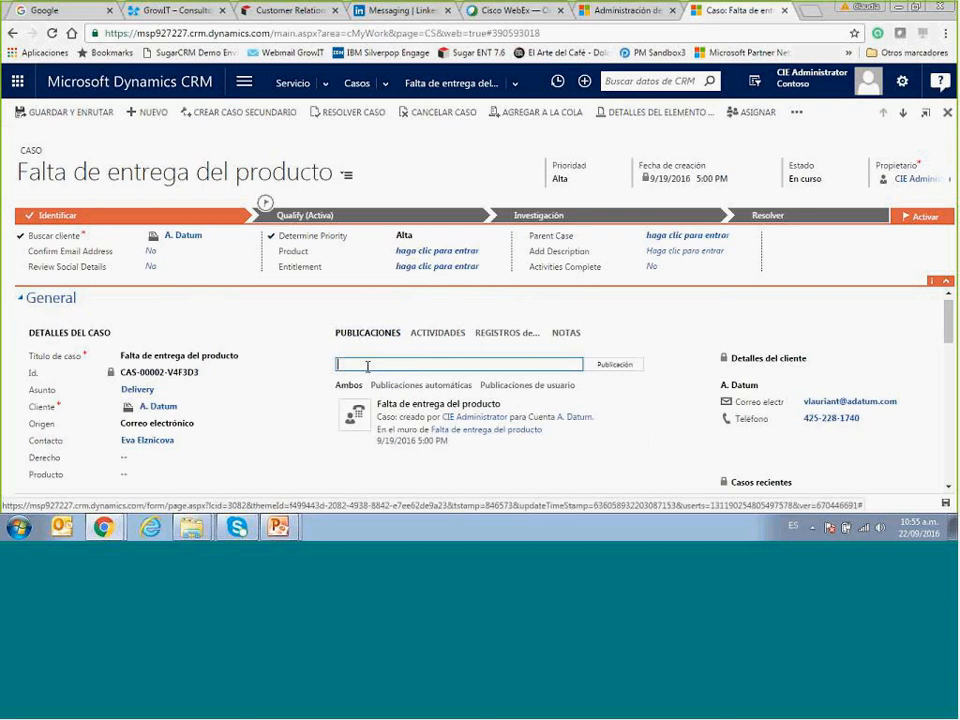
pyautogui.write('Jose')
pyautogui.write('r favor')
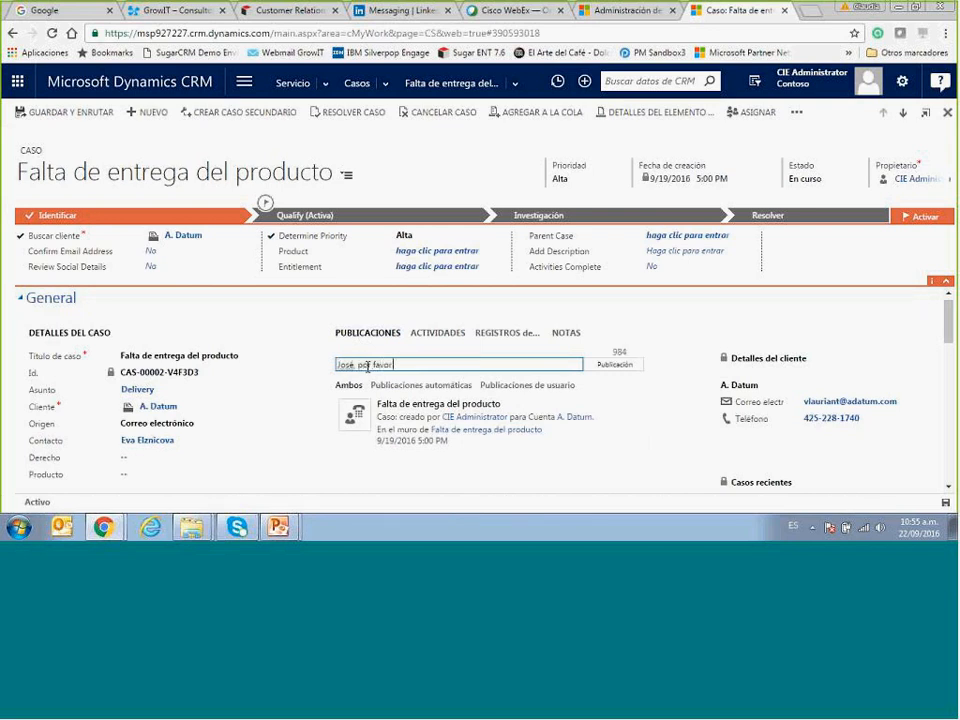
pyautogui.write(' contactar de inmediato')
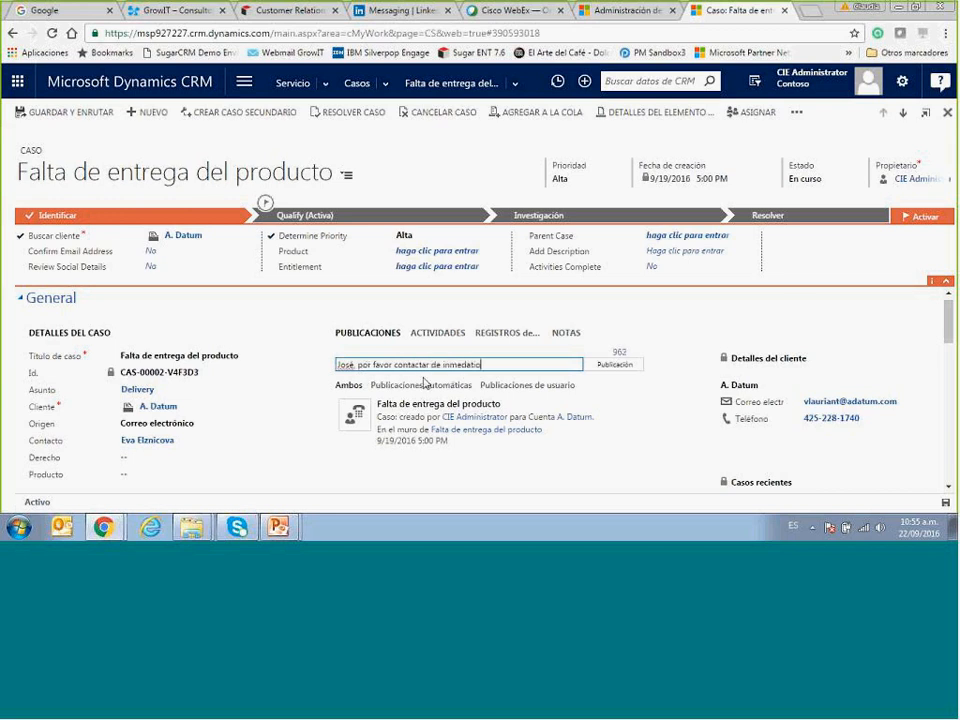
pyautogui.press('BackSpace')
pyautogui.press('BackSpace')
pyautogui.press('BackSpace')
pyautogui.write('iato')
pyautogui.click(613, 366)
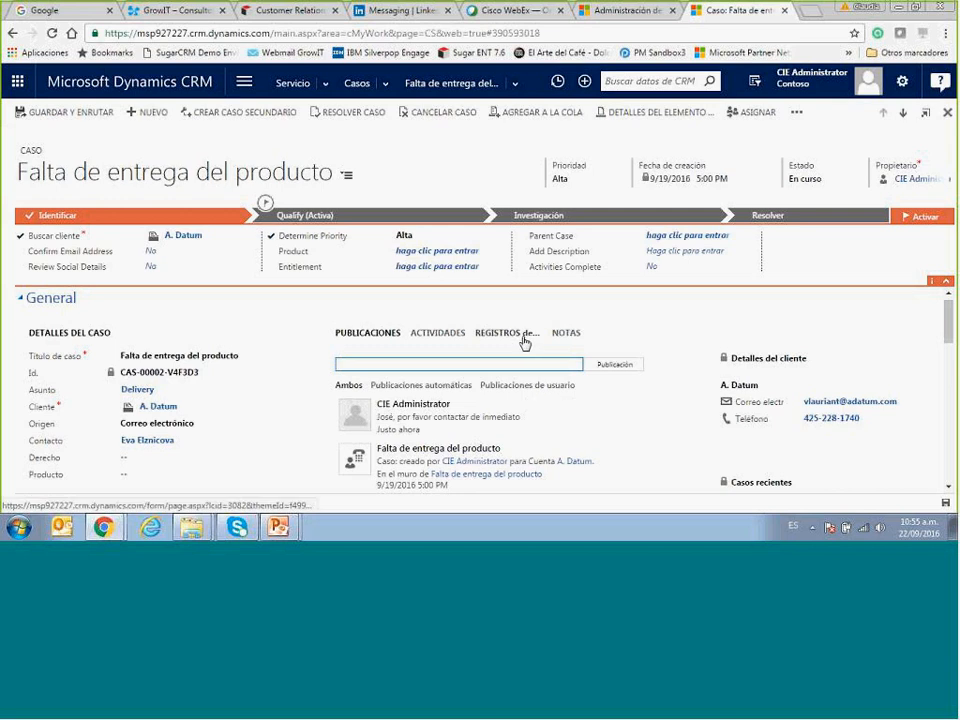
pyautogui.moveTo(490, 420)
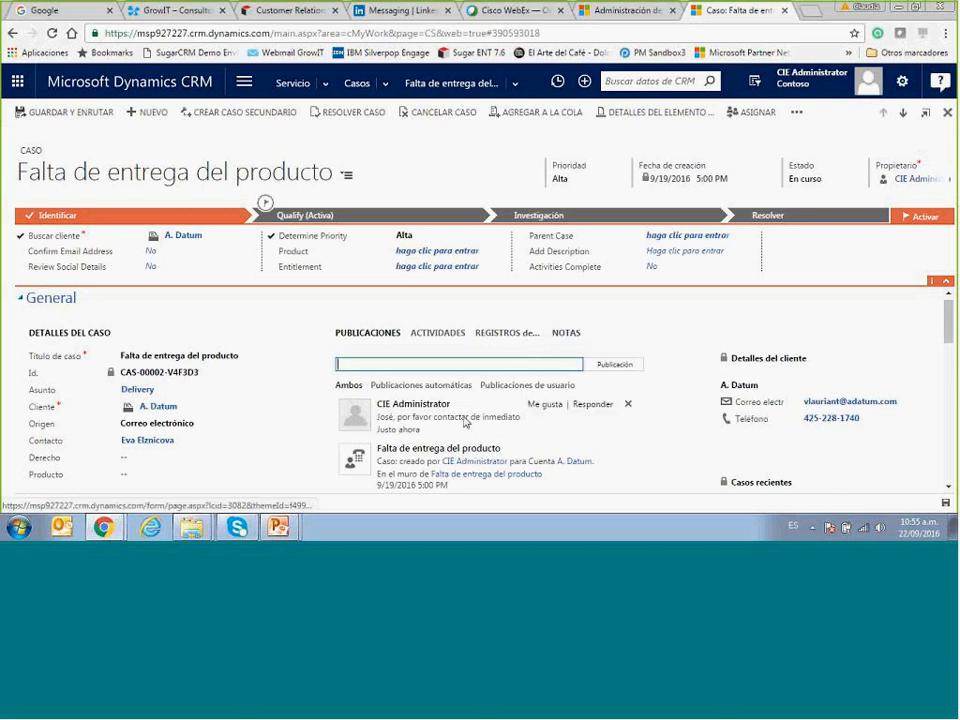
# Like the colleague's post and type the reply 'Ya lo estoy contactando y me da apagado su móvil'.
pyautogui.click(546, 405)
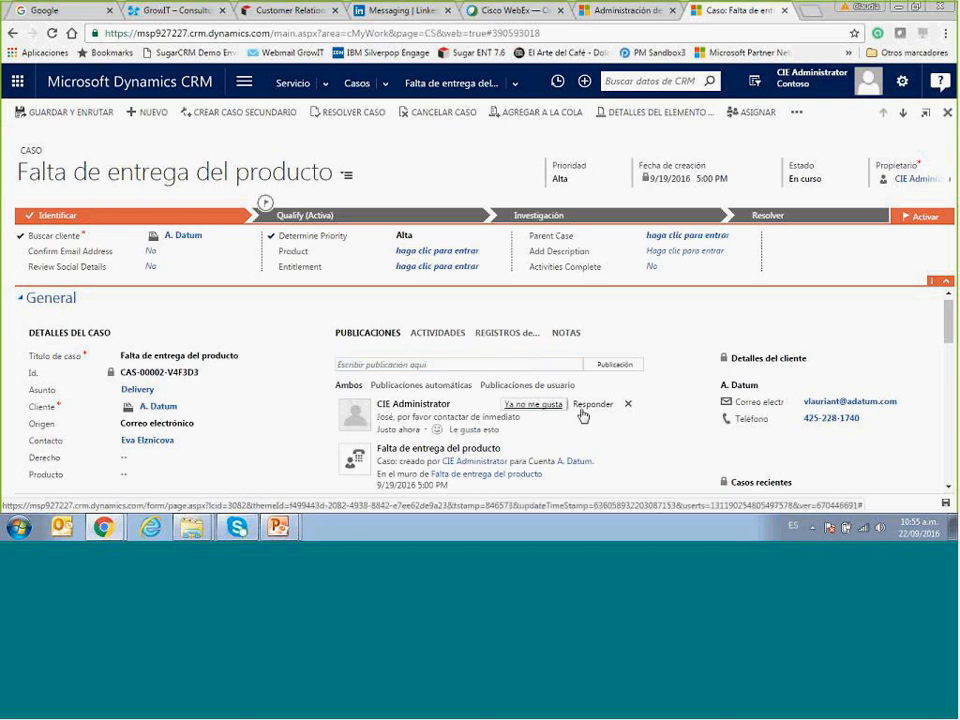
pyautogui.click(594, 405)
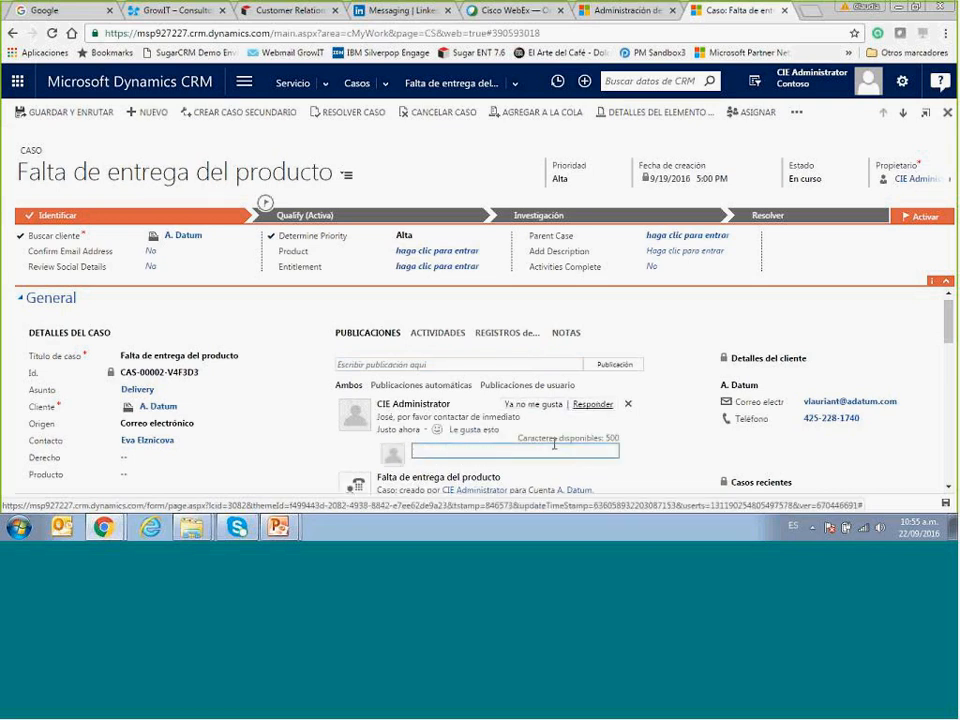
pyautogui.click(554, 446)
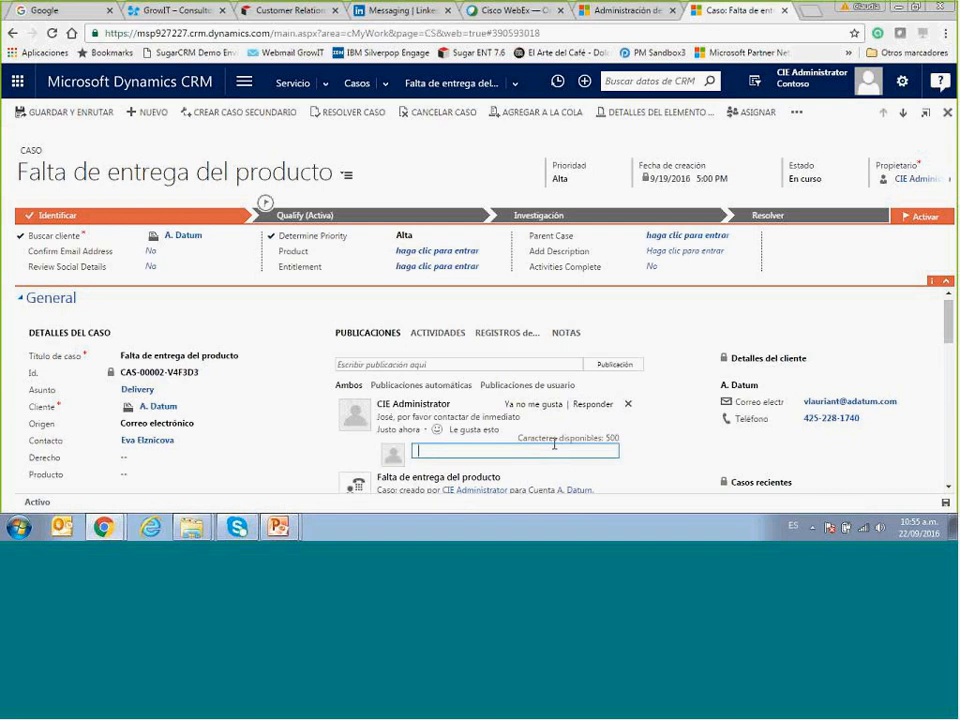
pyautogui.write('Ya lo estoy contactando y me da ')
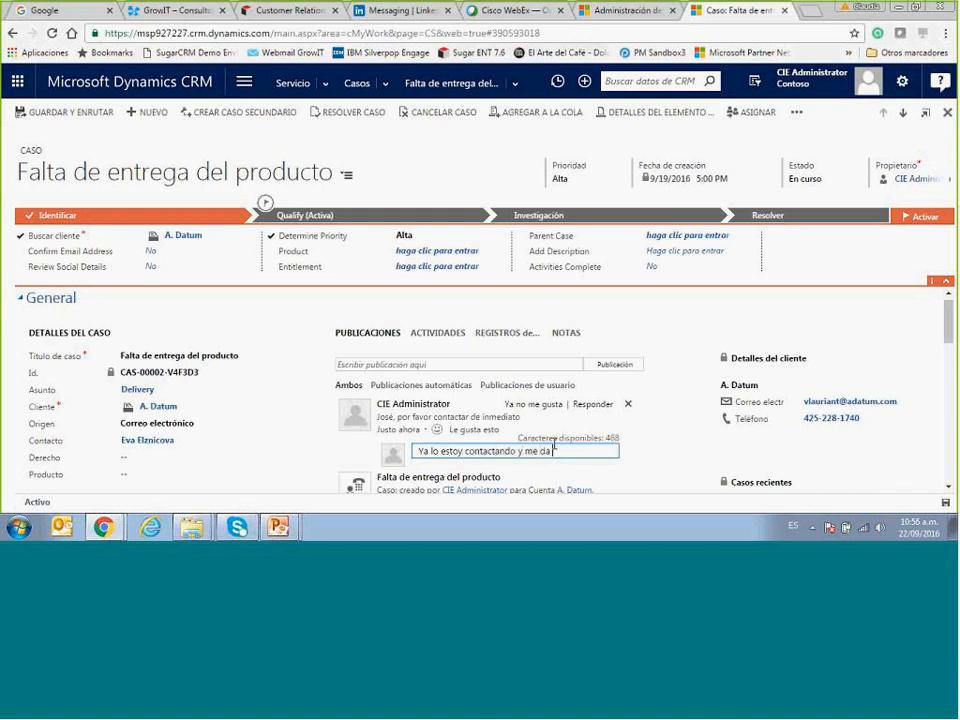
pyautogui.write('apagado su móvil')
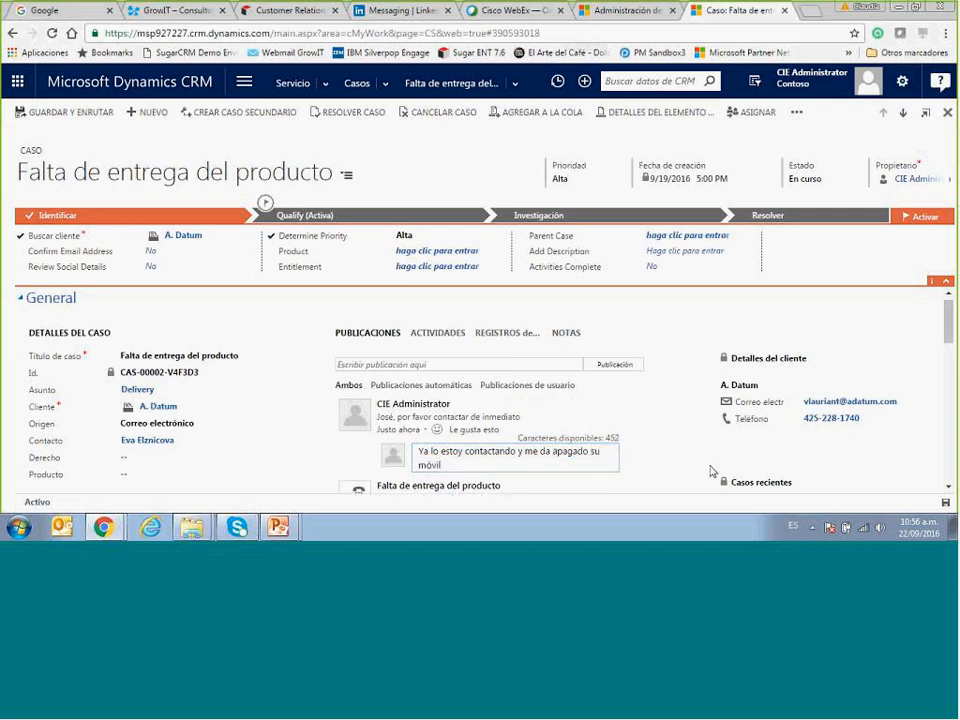
pyautogui.click(565, 458)
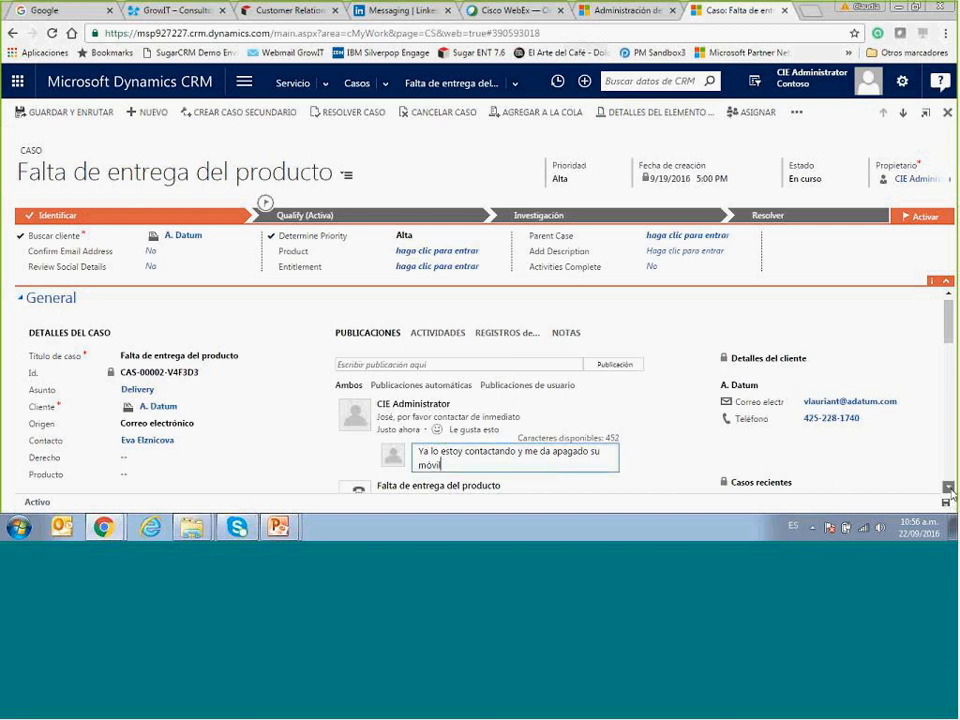
pyautogui.scroll(-3, 741, 444)
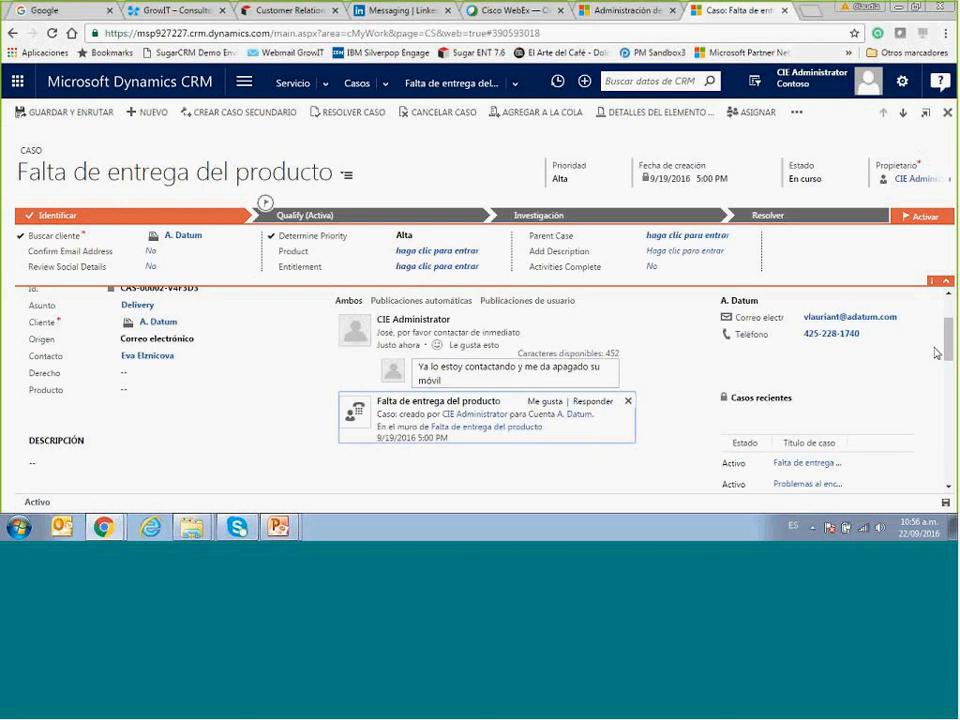
pyautogui.moveTo(945, 349); pyautogui.dragTo(945, 321)
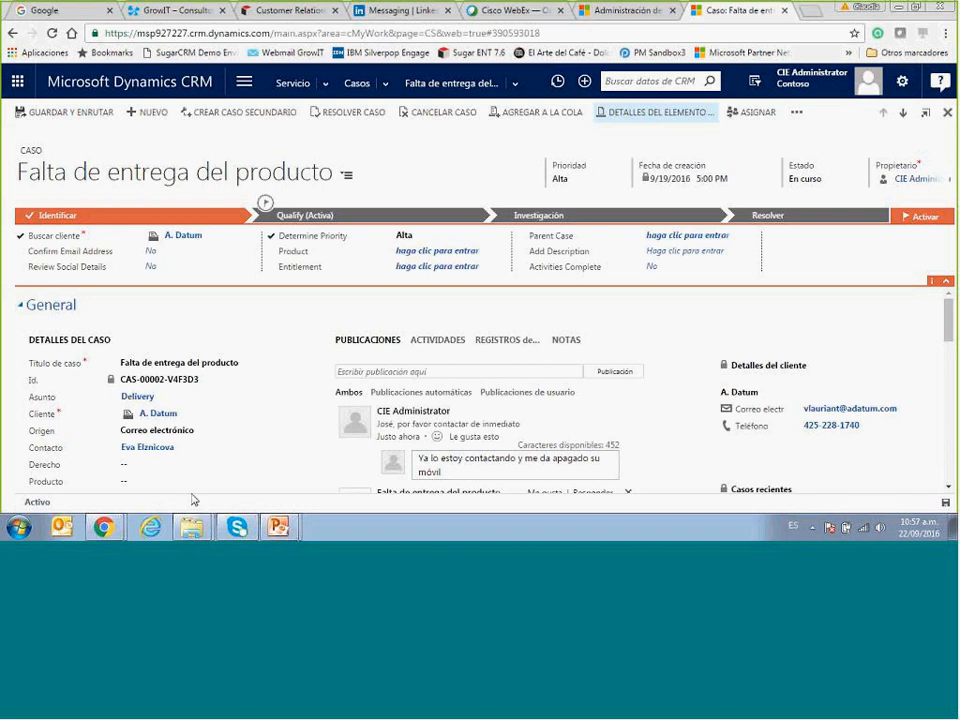
# Switch to the webinar deck and start the slide show at slide 15, Conclusión.
pyautogui.moveTo(279, 528)
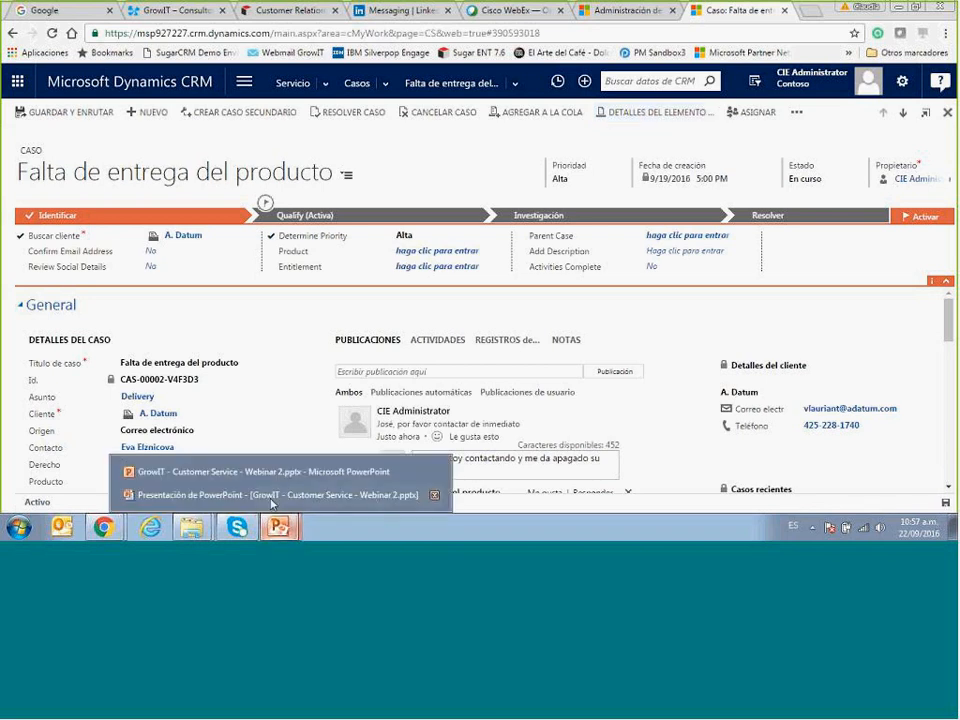
pyautogui.click(265, 474)
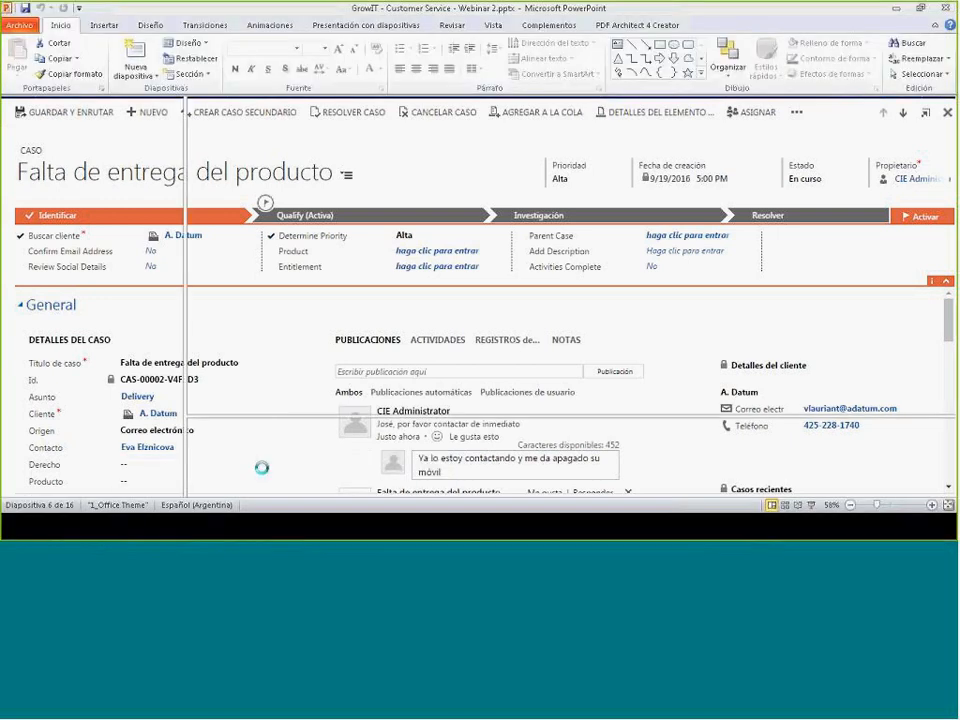
pyautogui.scroll(-5, 137, 366)
pyautogui.click(136, 366)
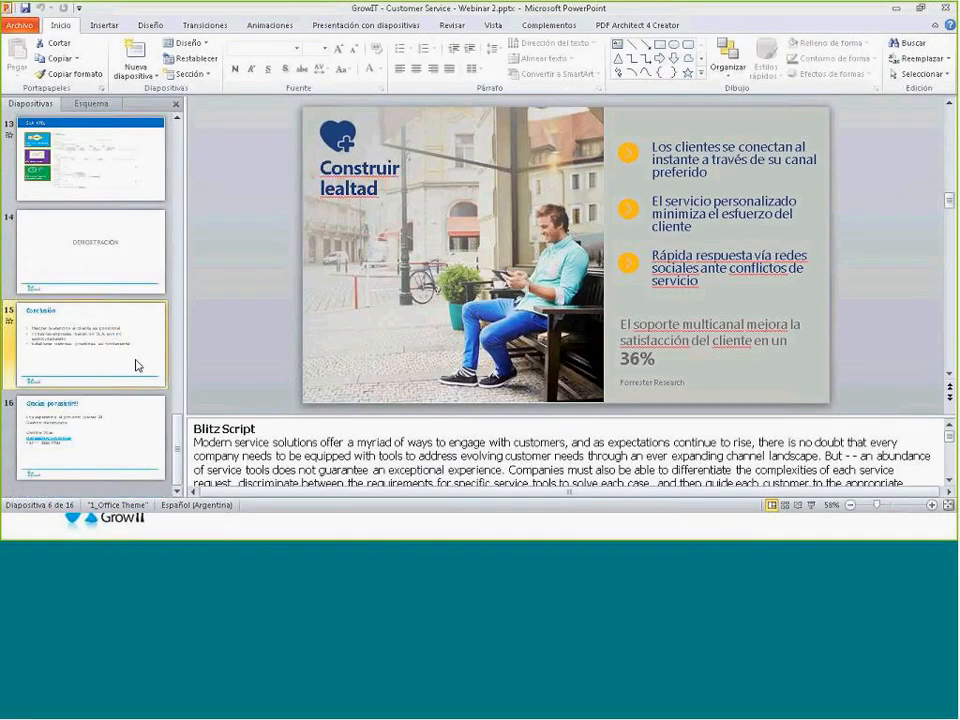
pyautogui.hotkey('shift', 'F5')
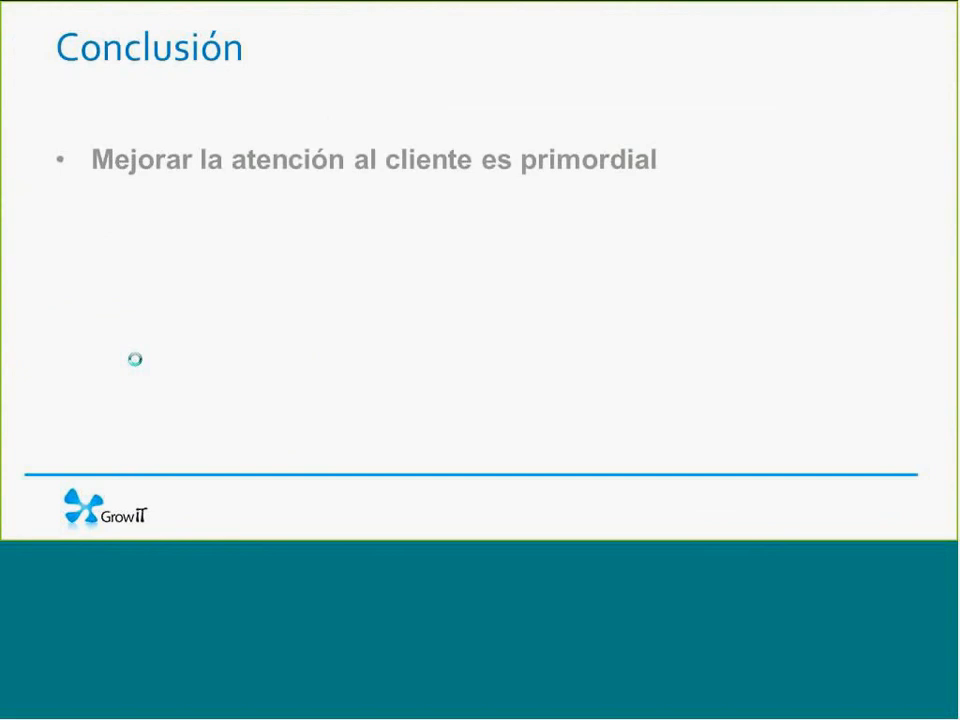